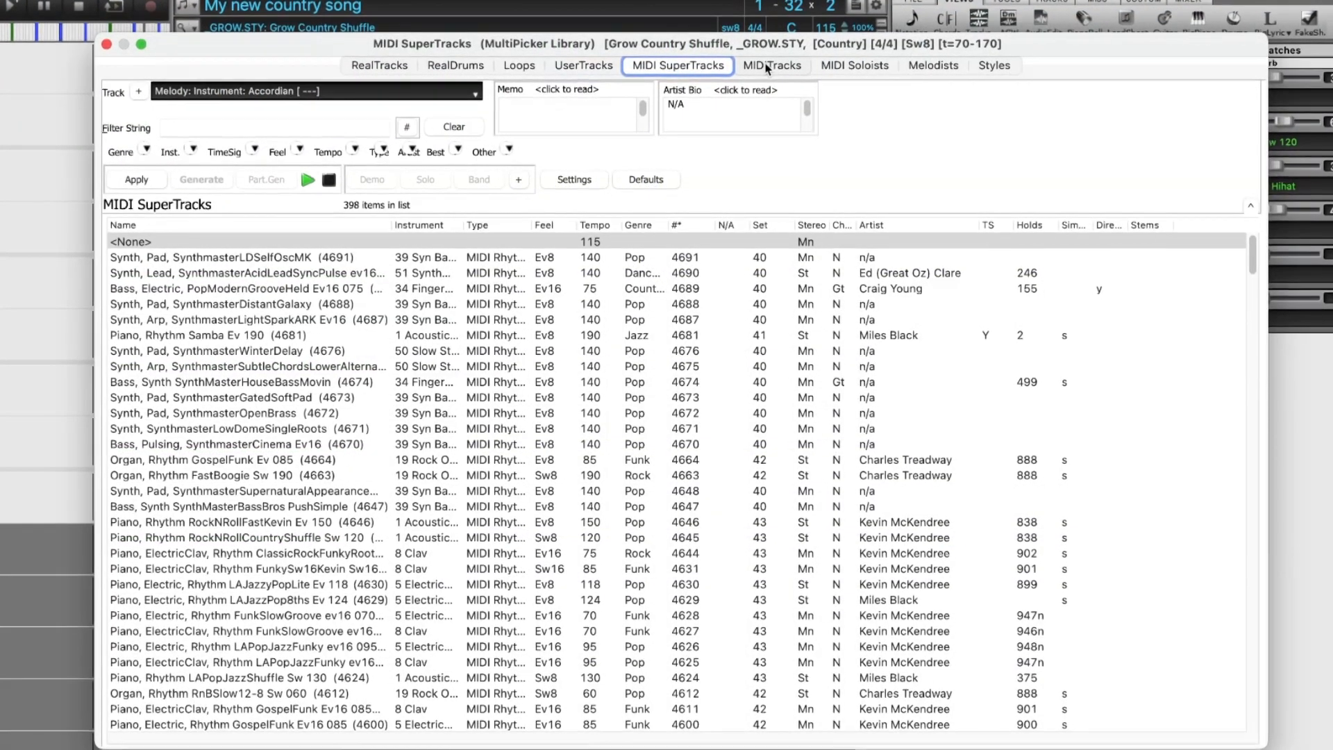
Browse the MIDITracks, MIDI Soloists and Melodists lists in the MultiPicker Library
click(767, 68)
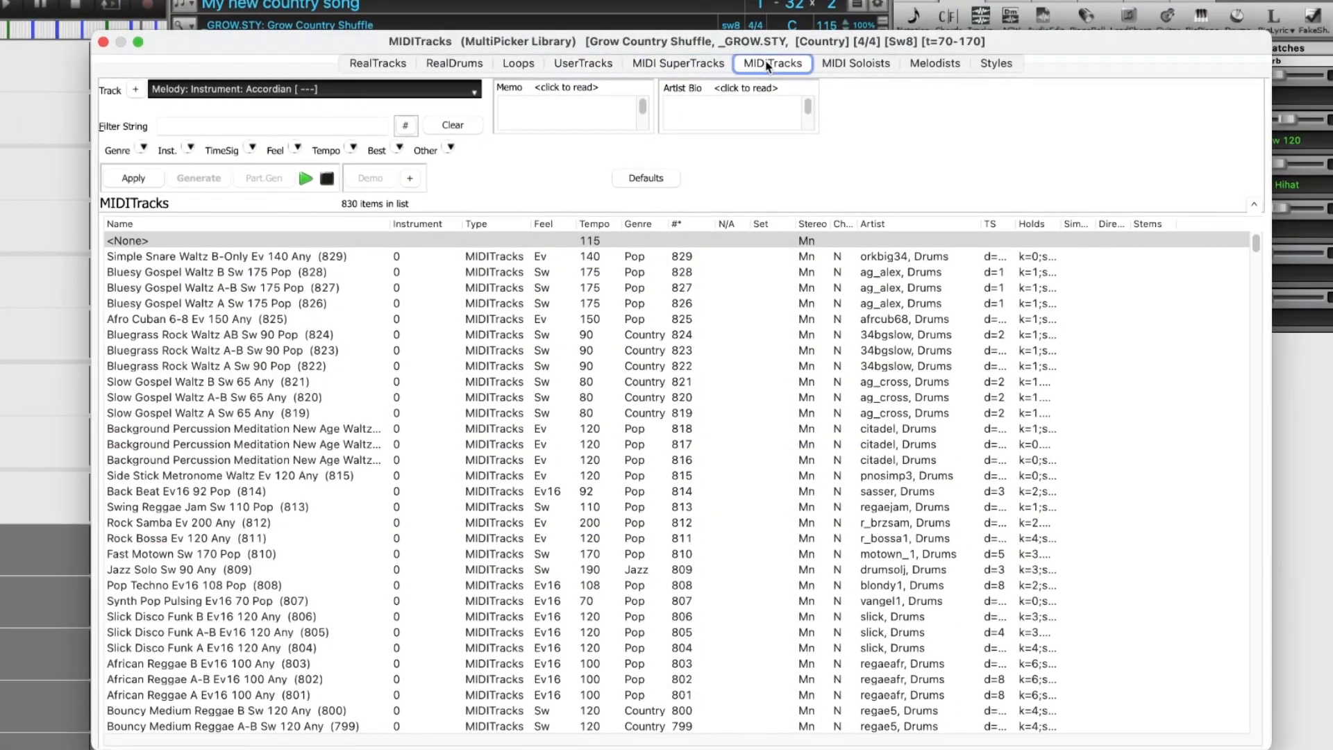
click(858, 59)
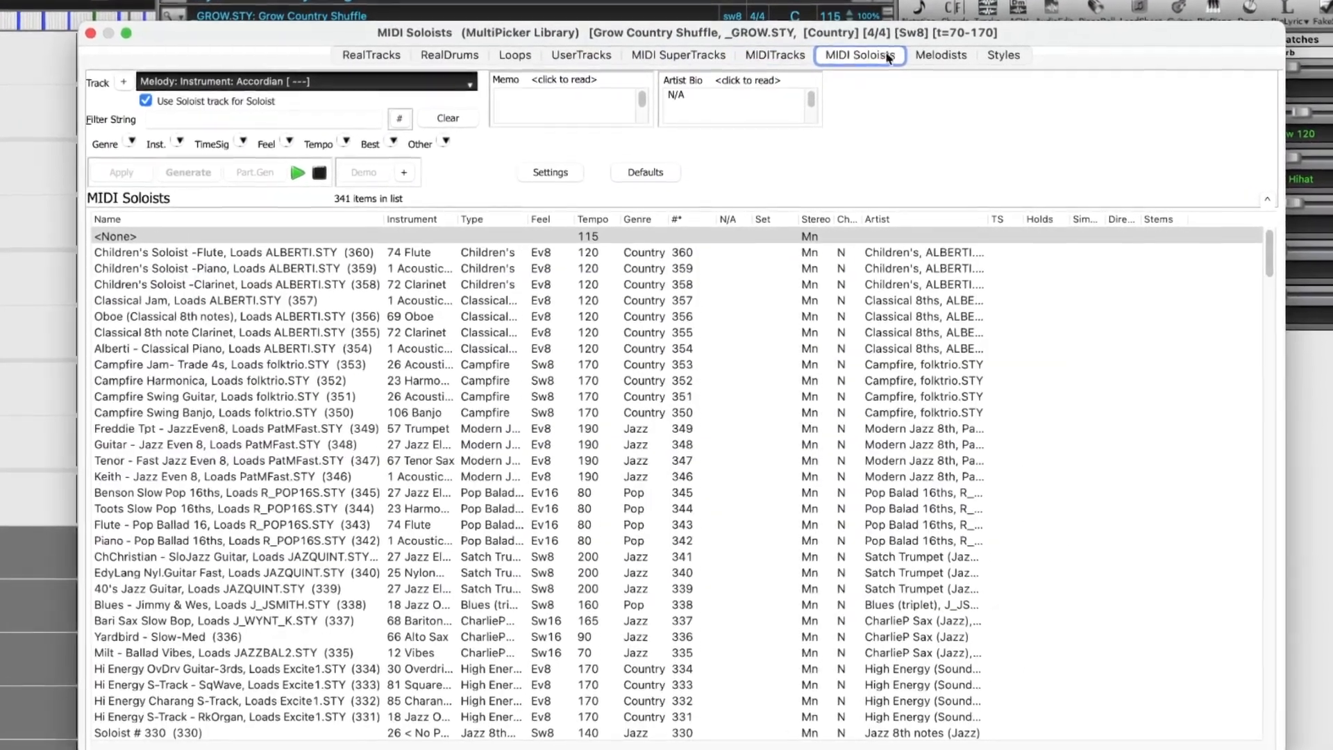
click(938, 56)
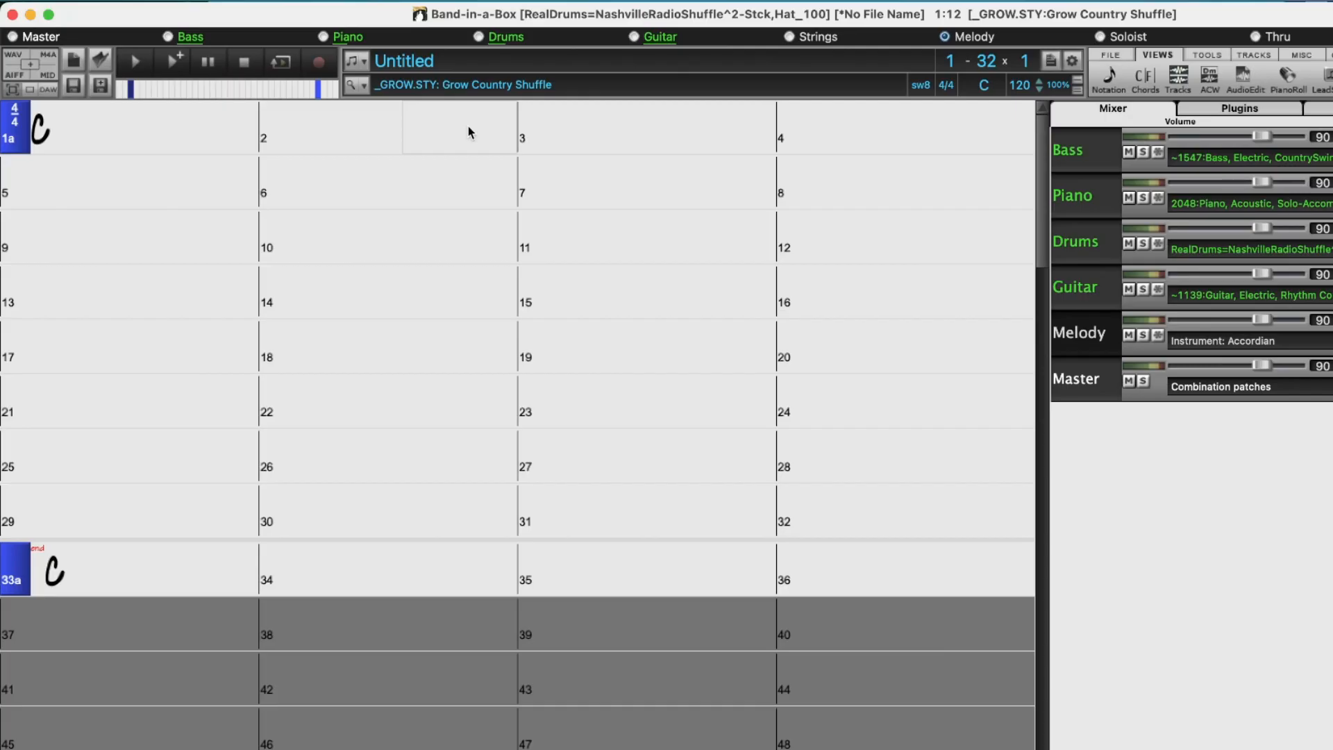
Title the untitled song "My new country song"
click(444, 61)
text(My new country song)
key(Return)
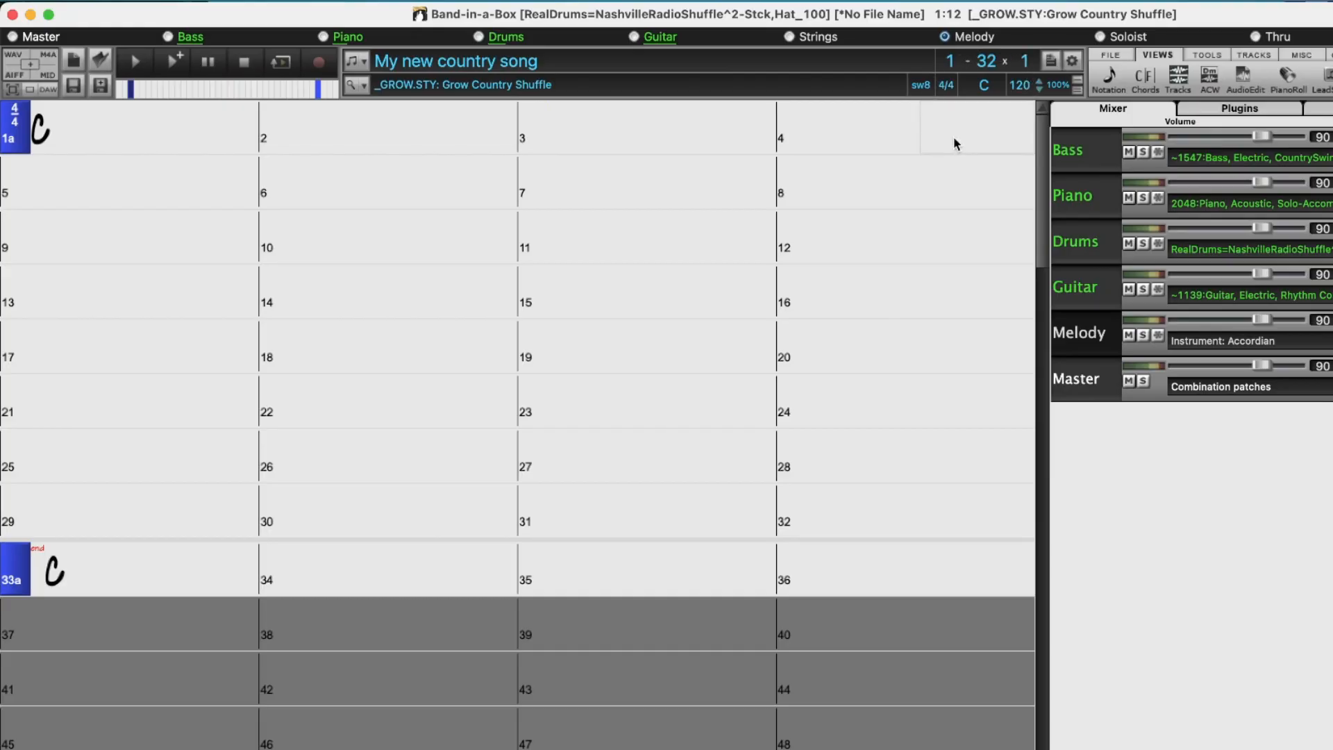
Open the Chord Builder from bar 1 and show its Progression Builder page
right_click(109, 131)
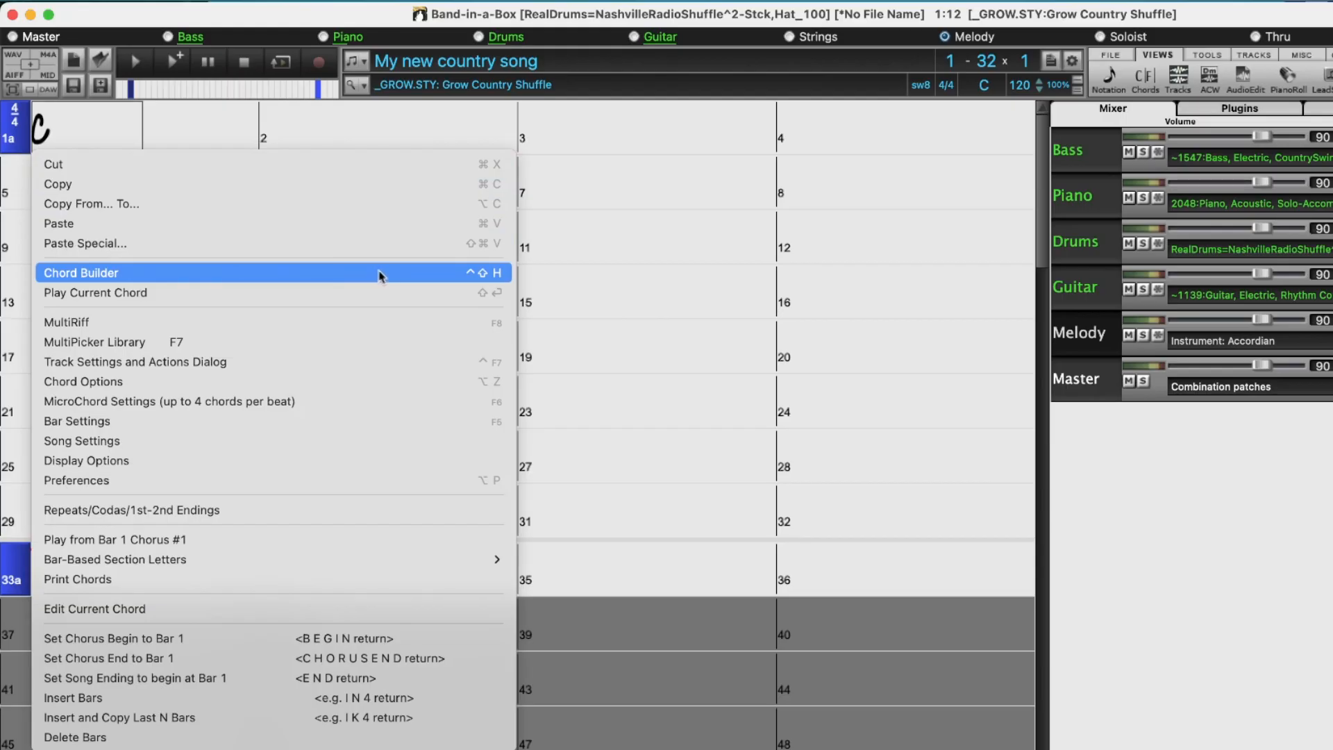
click(501, 275)
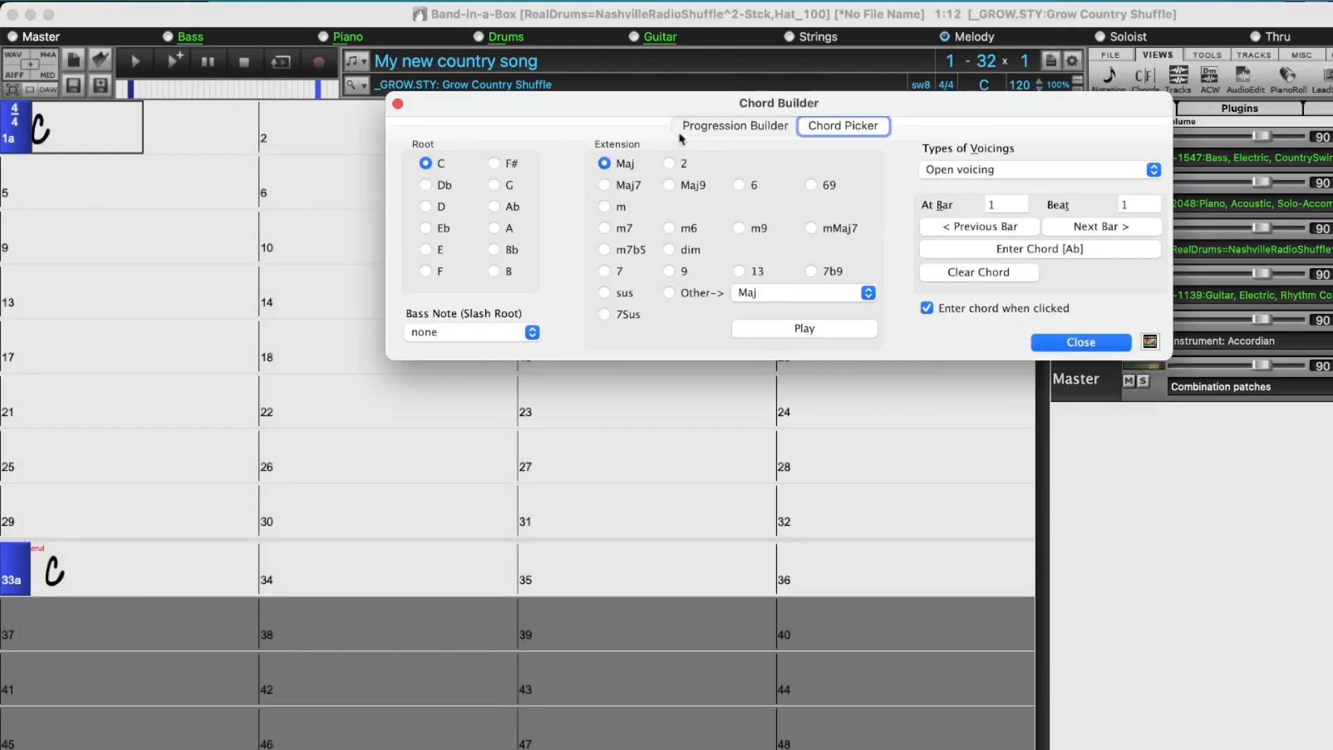
click(703, 127)
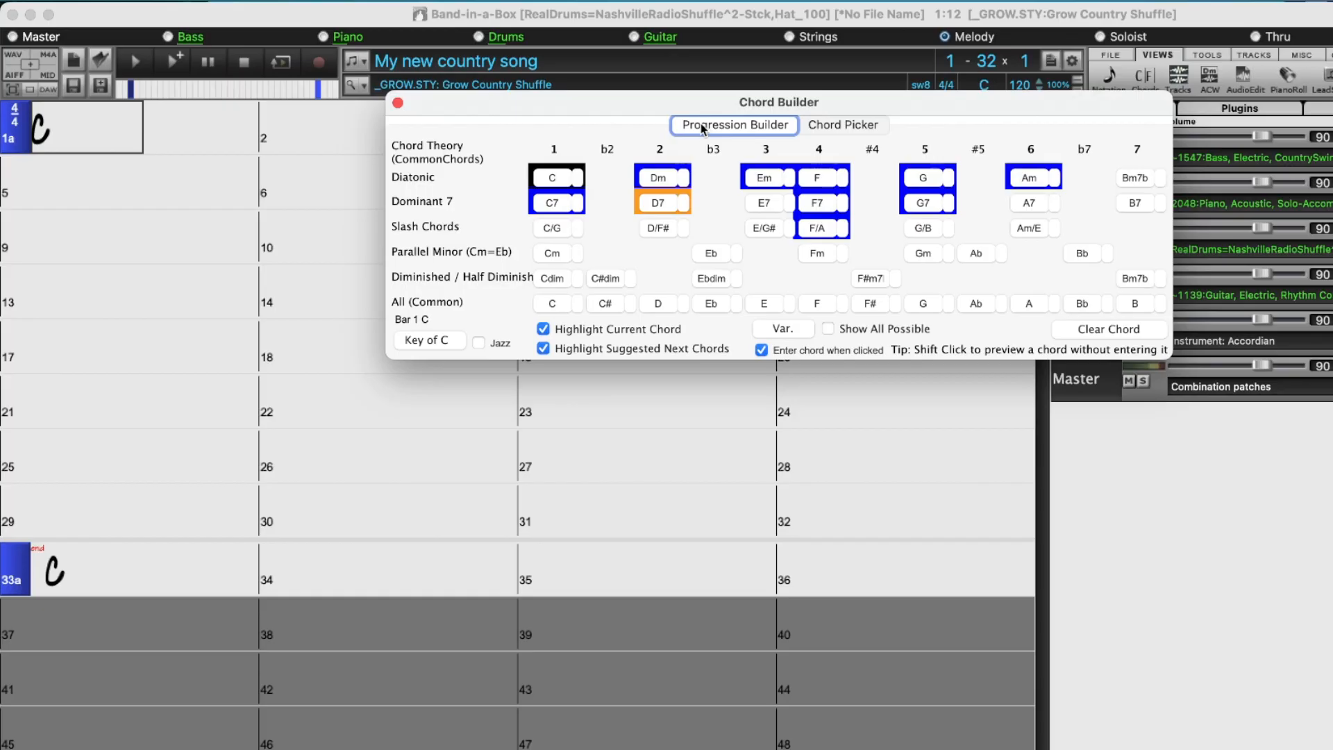
Audition D7 and C for bar 2, and enter C7 as that bar's chord
click(327, 136)
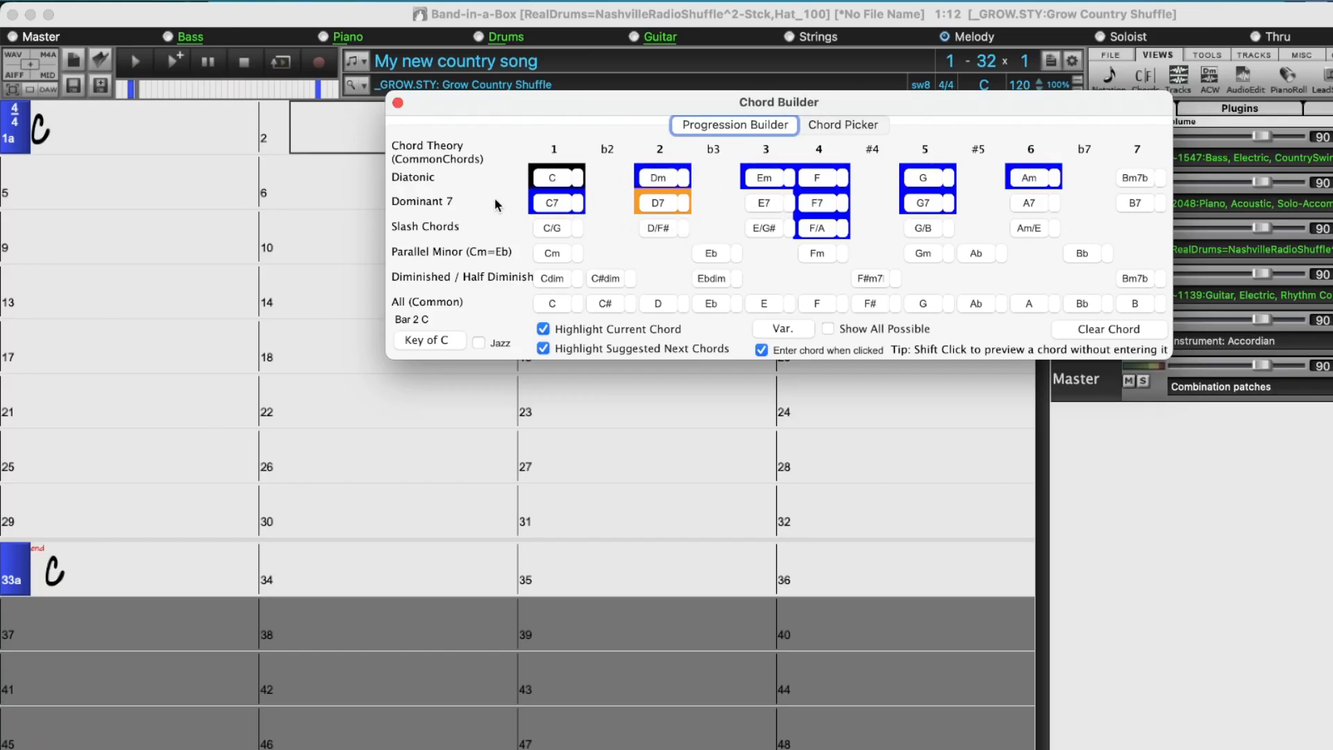
mouse_move(496, 204)
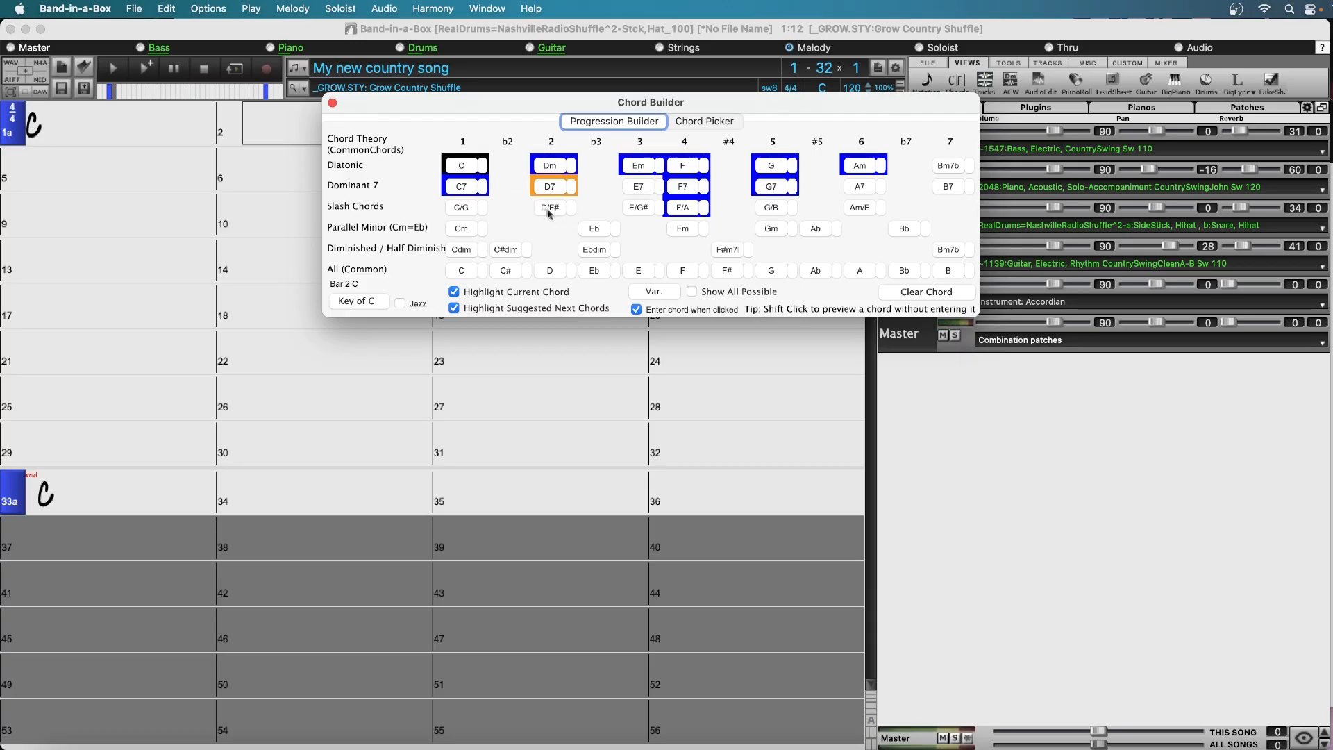
shift+click(550, 186)
shift+click(472, 168)
click(463, 187)
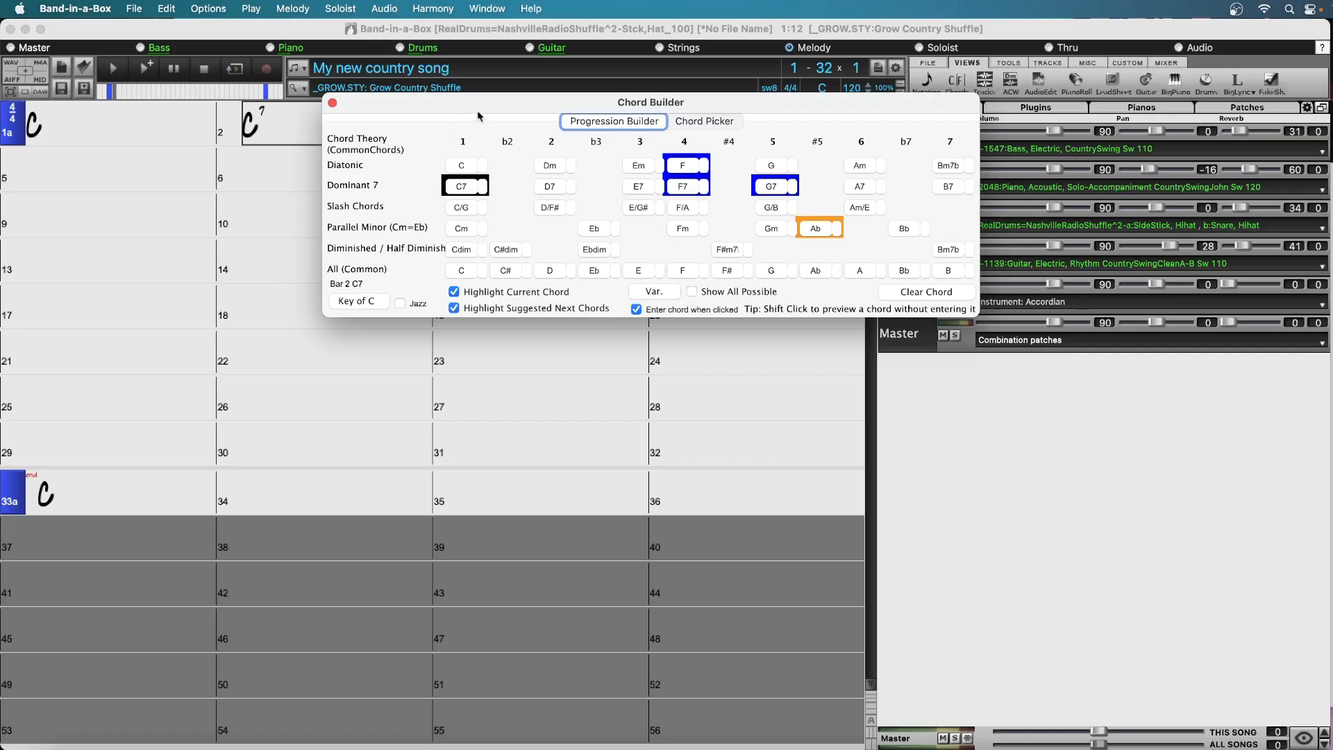
Move the Chord Builder off the first rows of bars and enter an F chord in bar 3
drag(488, 105, 326, 297)
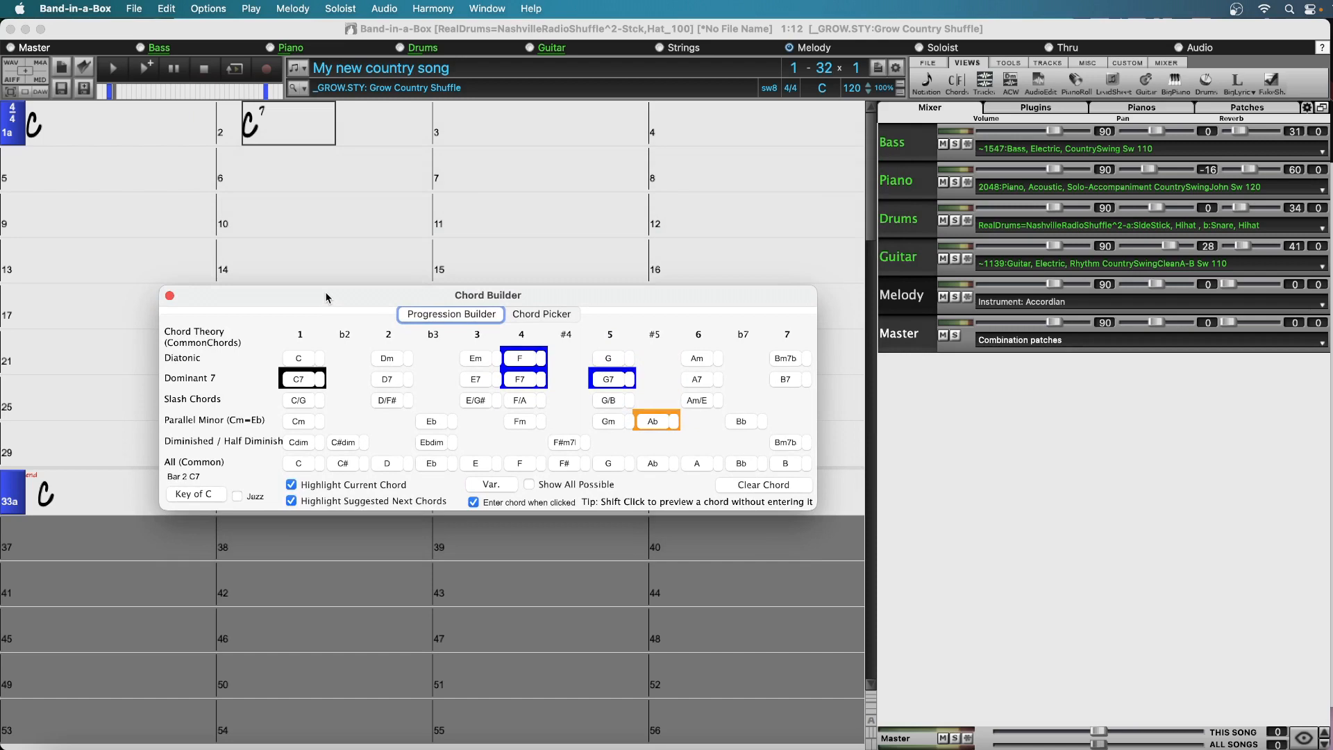
click(513, 123)
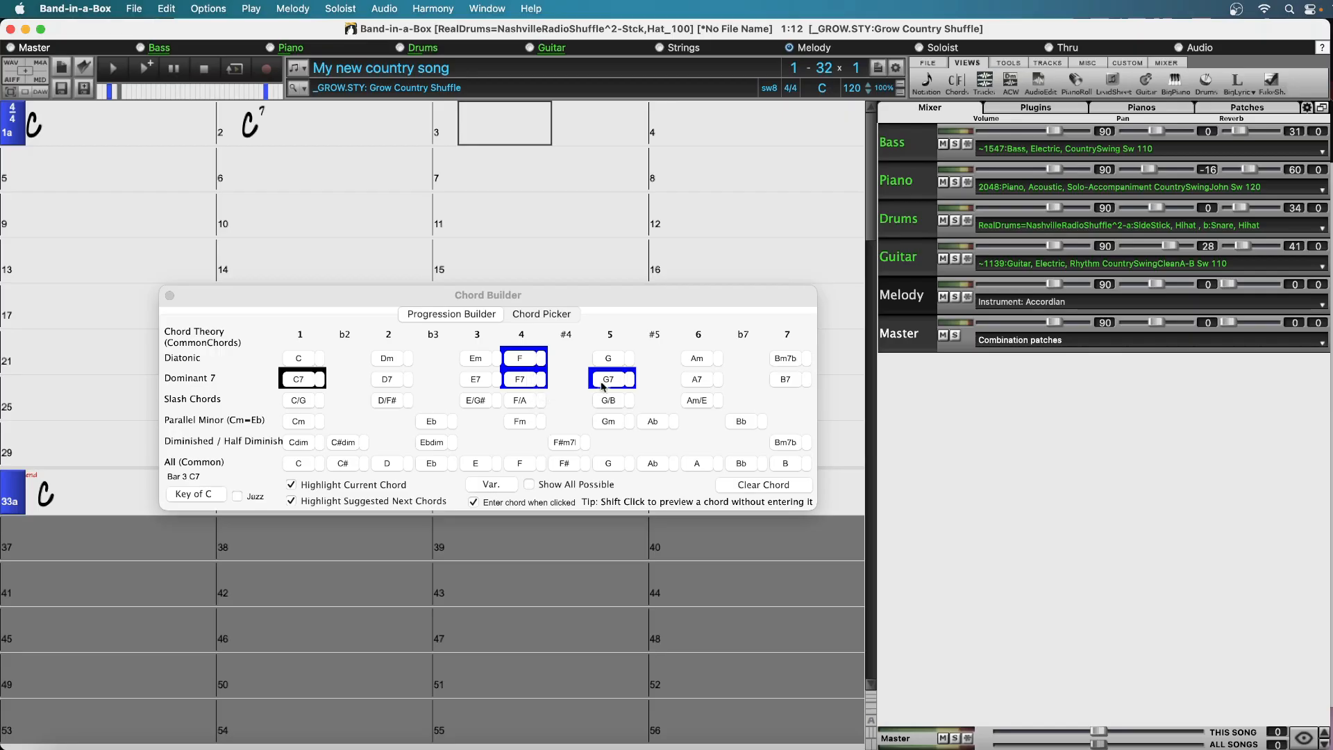
click(525, 358)
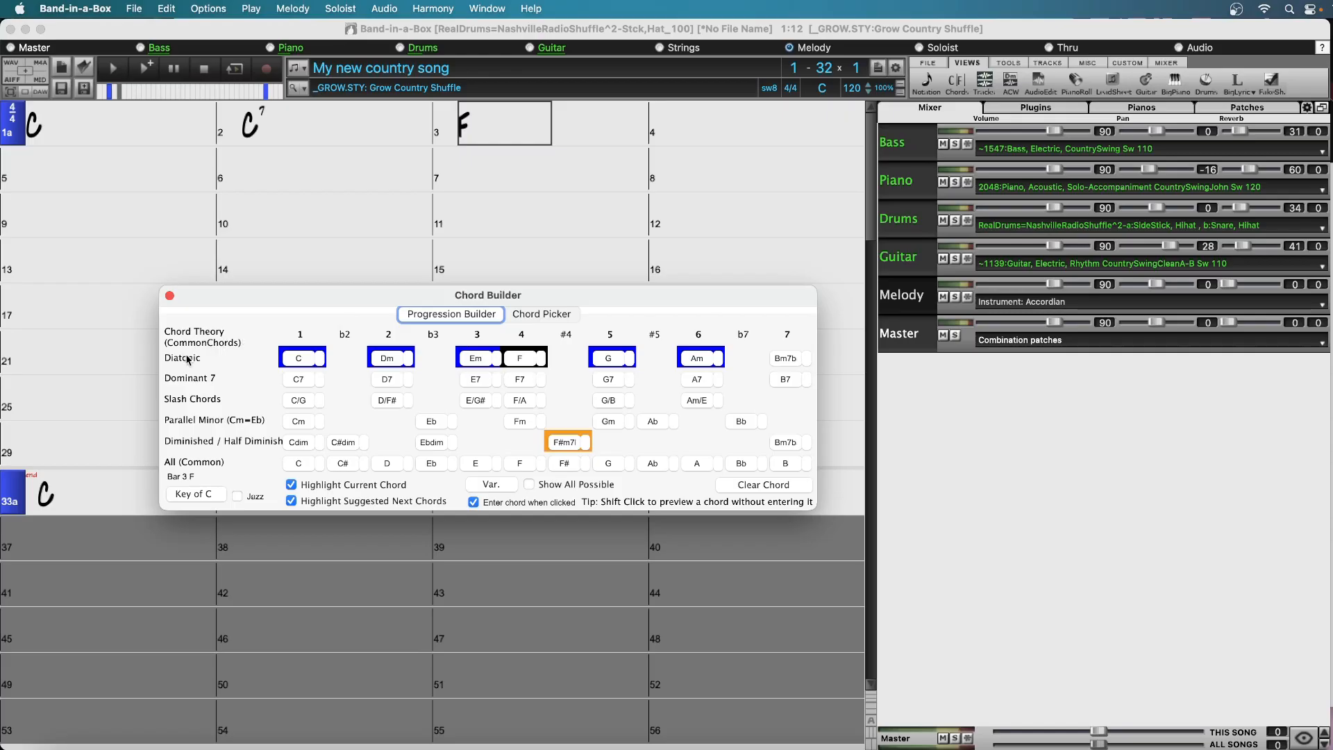
Examine the Chord Builder's diatonic, parallel minor and diminished rows and the list of D chord variations
mouse_move(187, 359)
mouse_move(212, 424)
mouse_move(276, 424)
shift+click(516, 424)
mouse_move(199, 445)
click(408, 463)
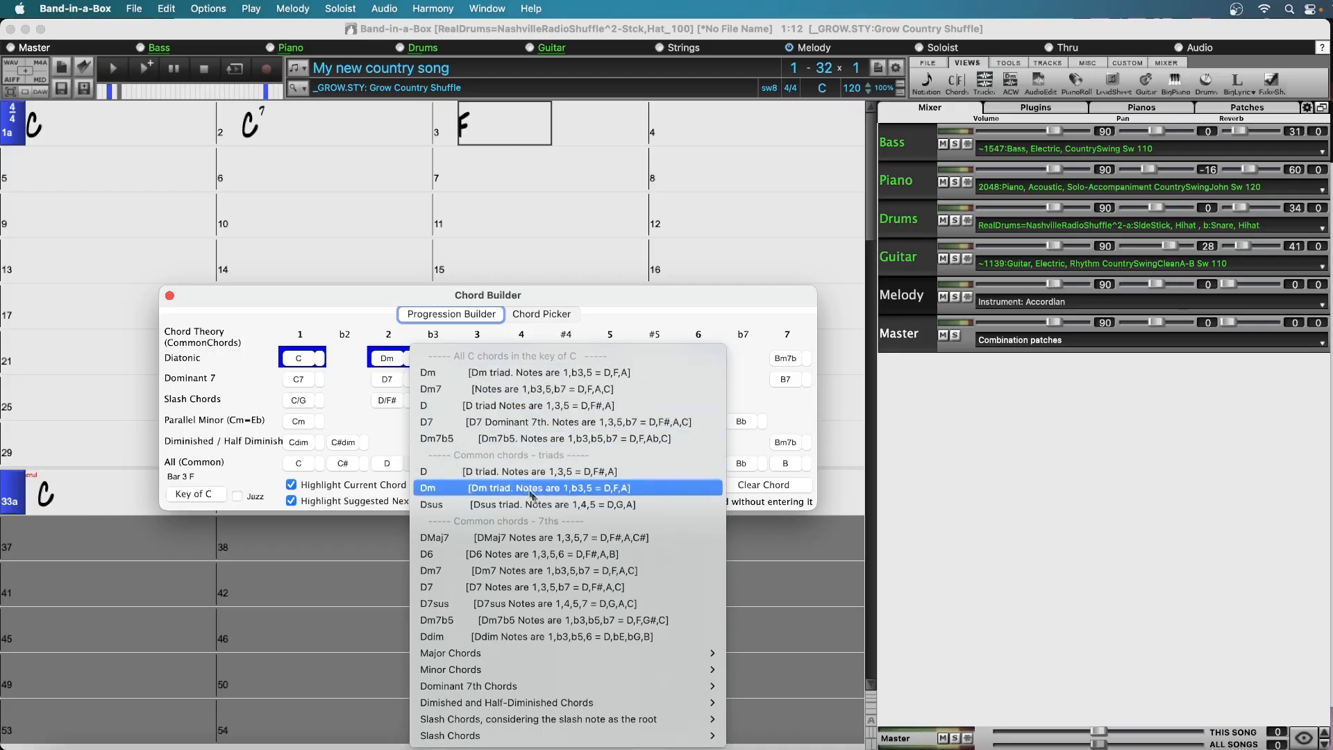
mouse_move(662, 689)
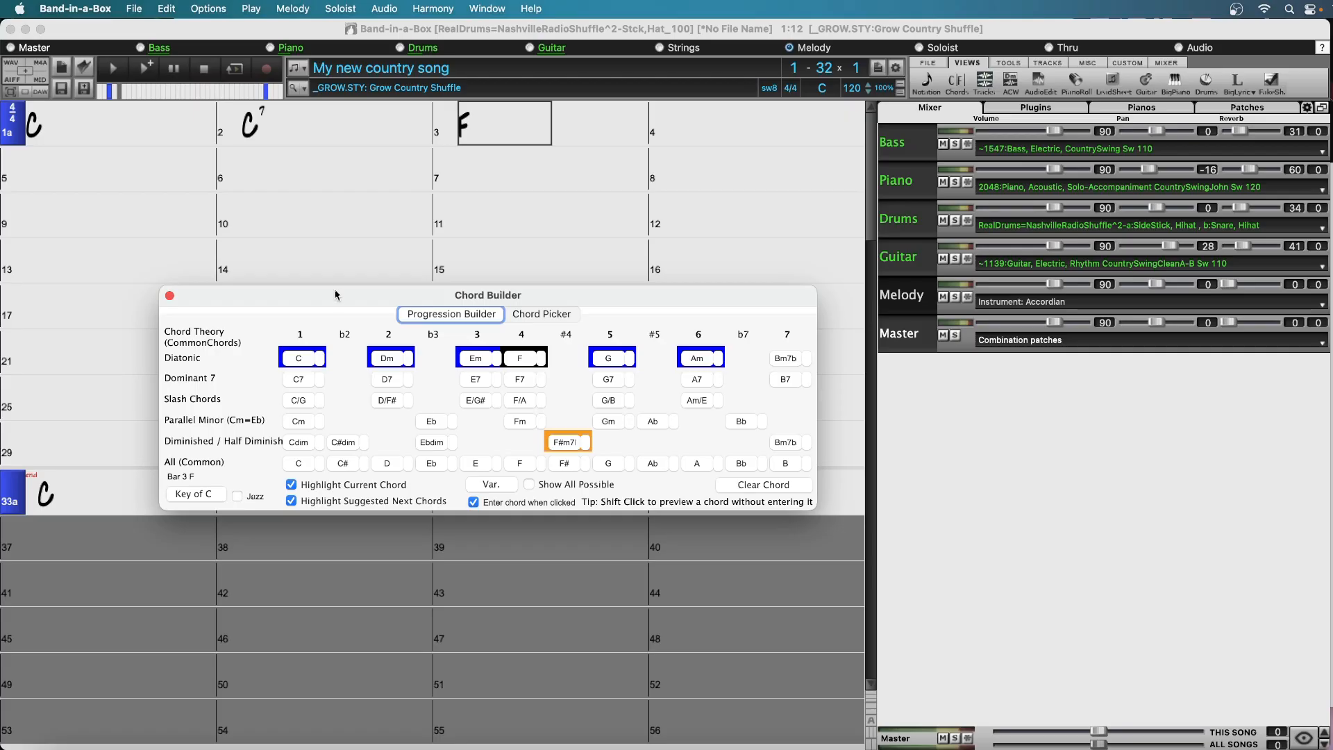
Delete the C7 chord from bar 2 and enter C7 there again
click(280, 120)
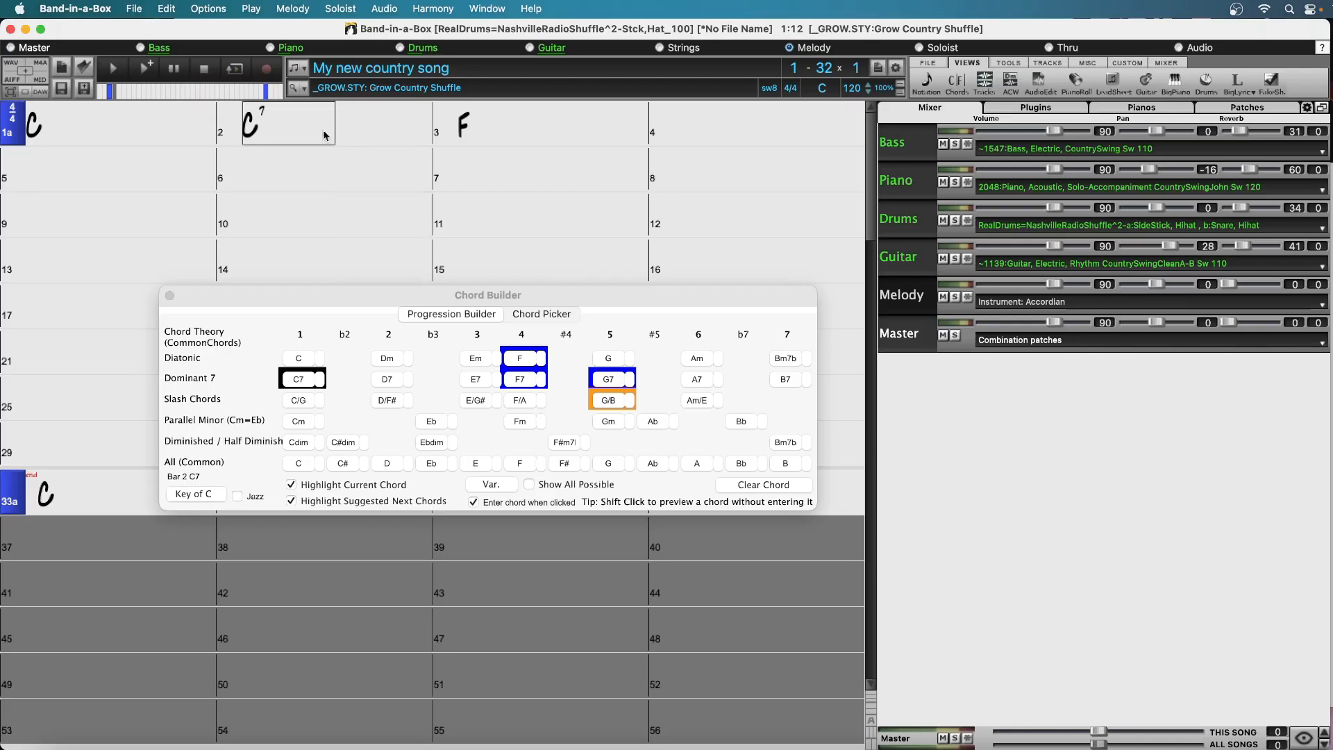
key(Delete)
click(365, 123)
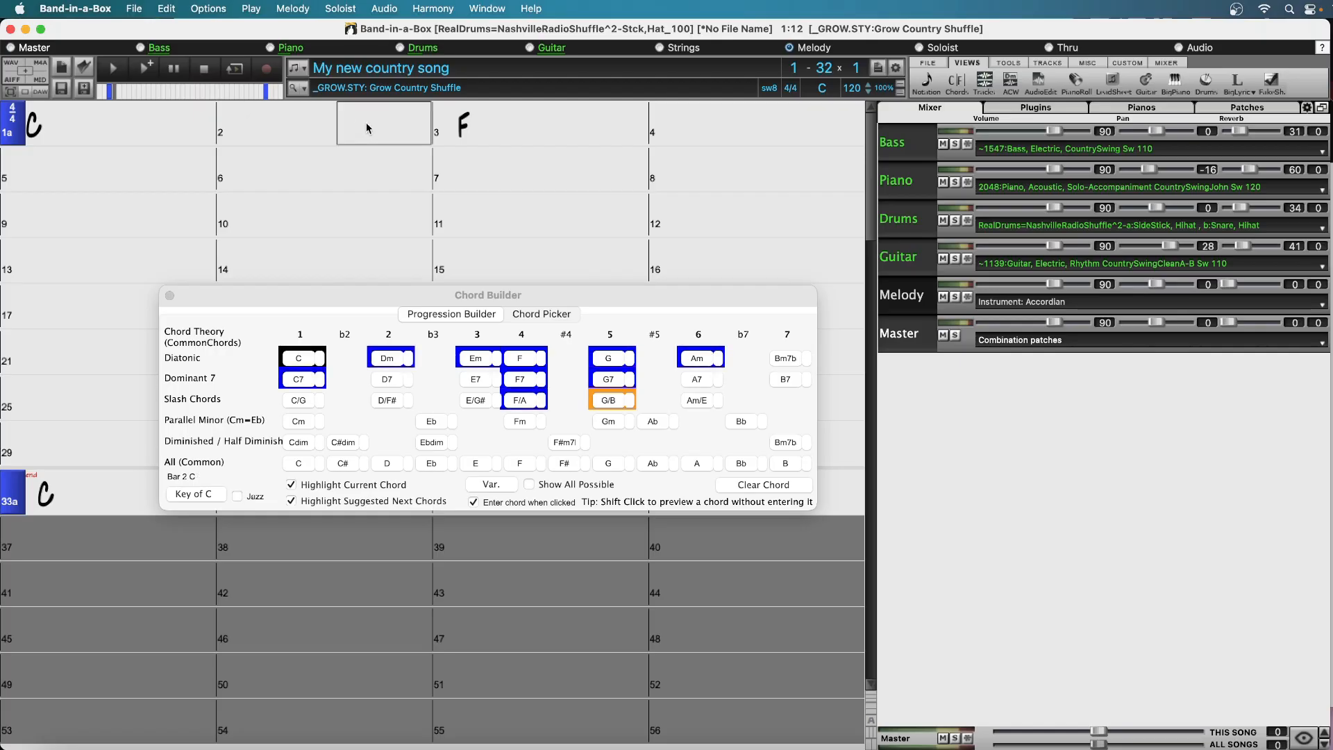
click(274, 126)
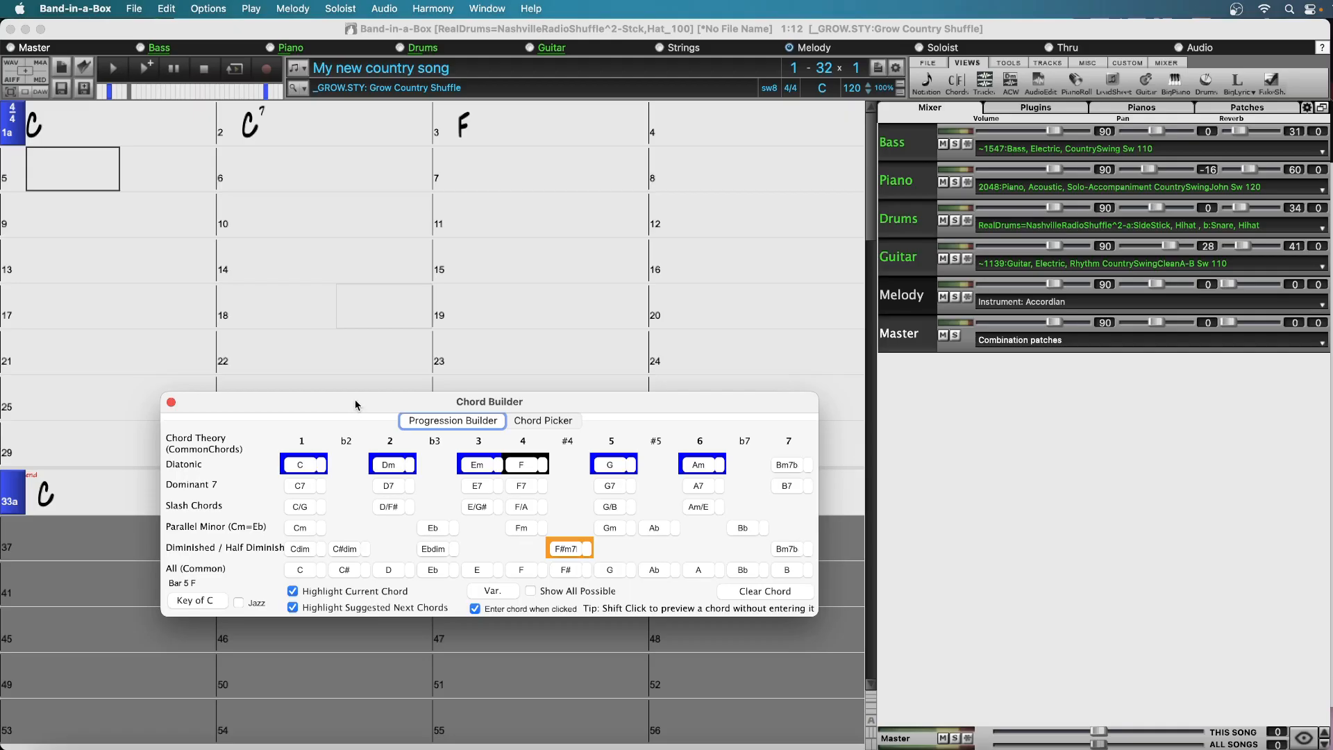
Audition F and G for bar 5, and enter C as that bar's chord
shift+click(526, 466)
shift+click(608, 467)
shift+click(526, 466)
click(299, 466)
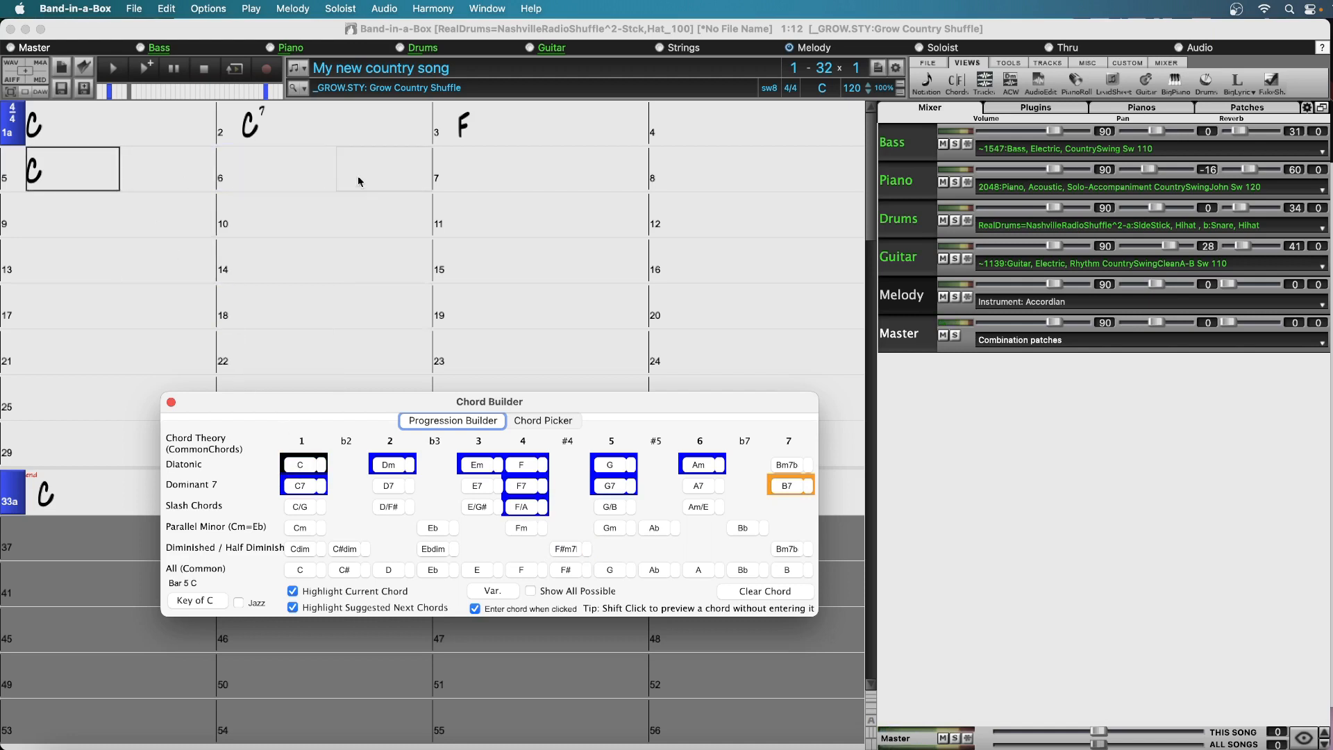
Enter a G chord in bar 7 and a G7 chord in bar 8
click(516, 165)
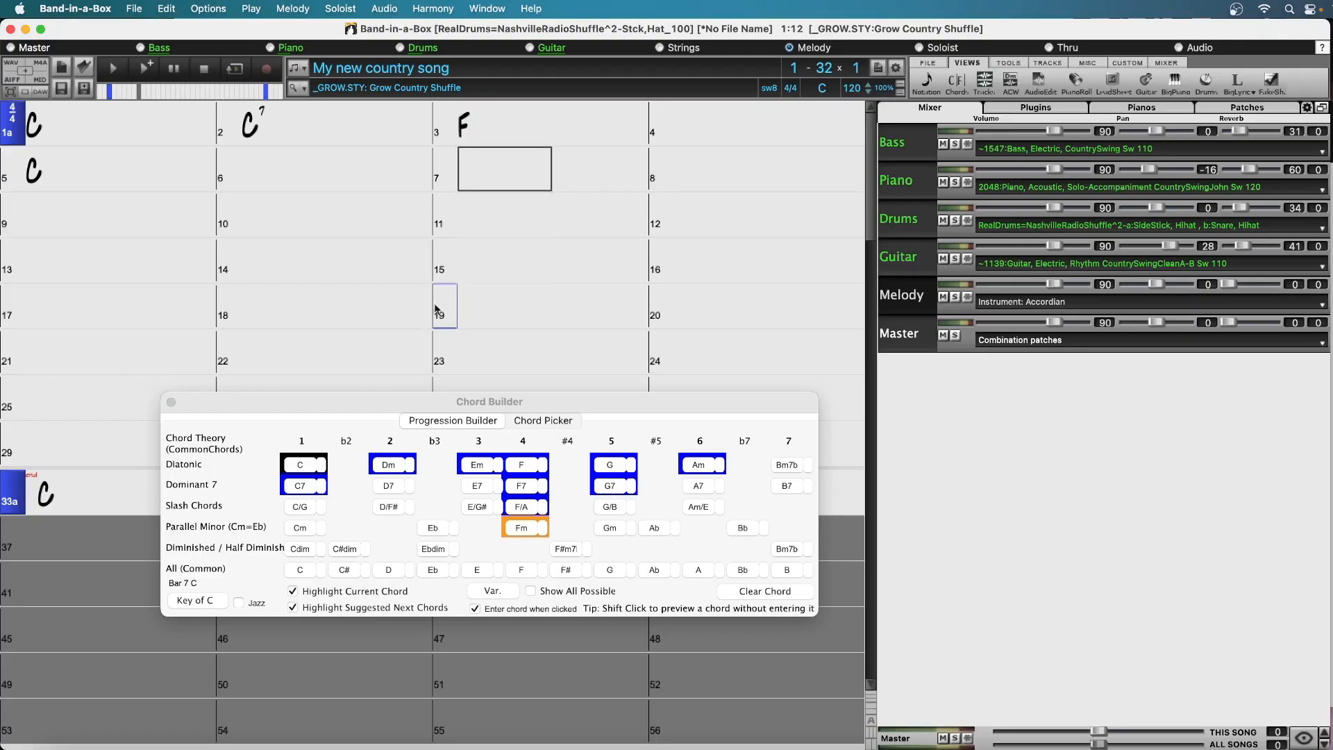
click(305, 470)
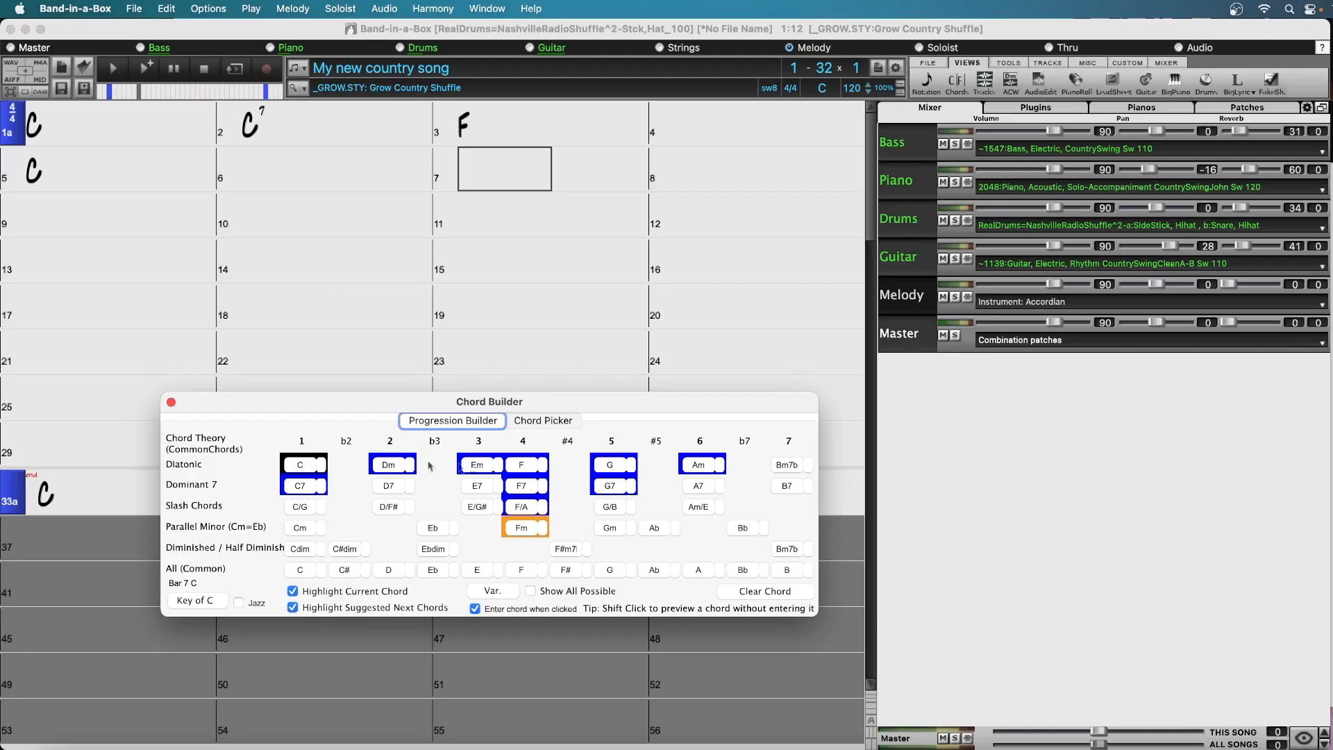
click(607, 464)
click(609, 465)
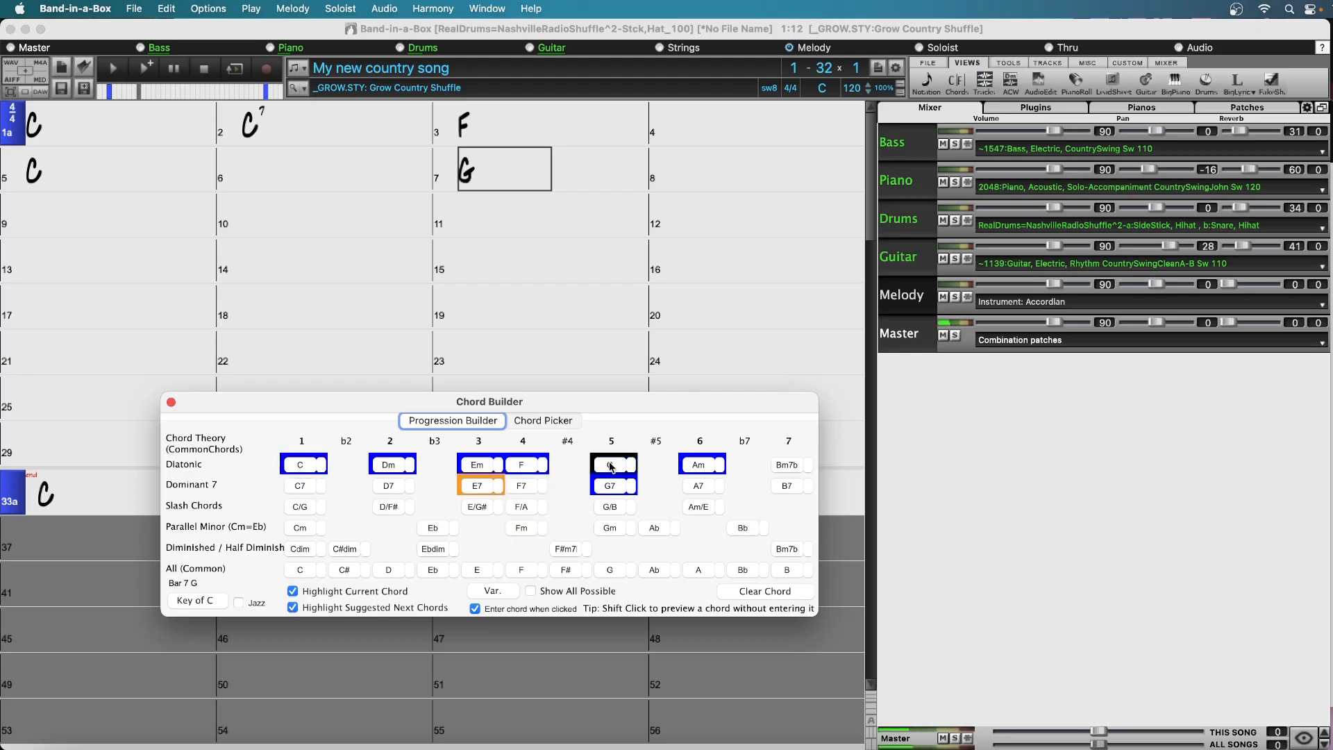
click(611, 489)
click(696, 168)
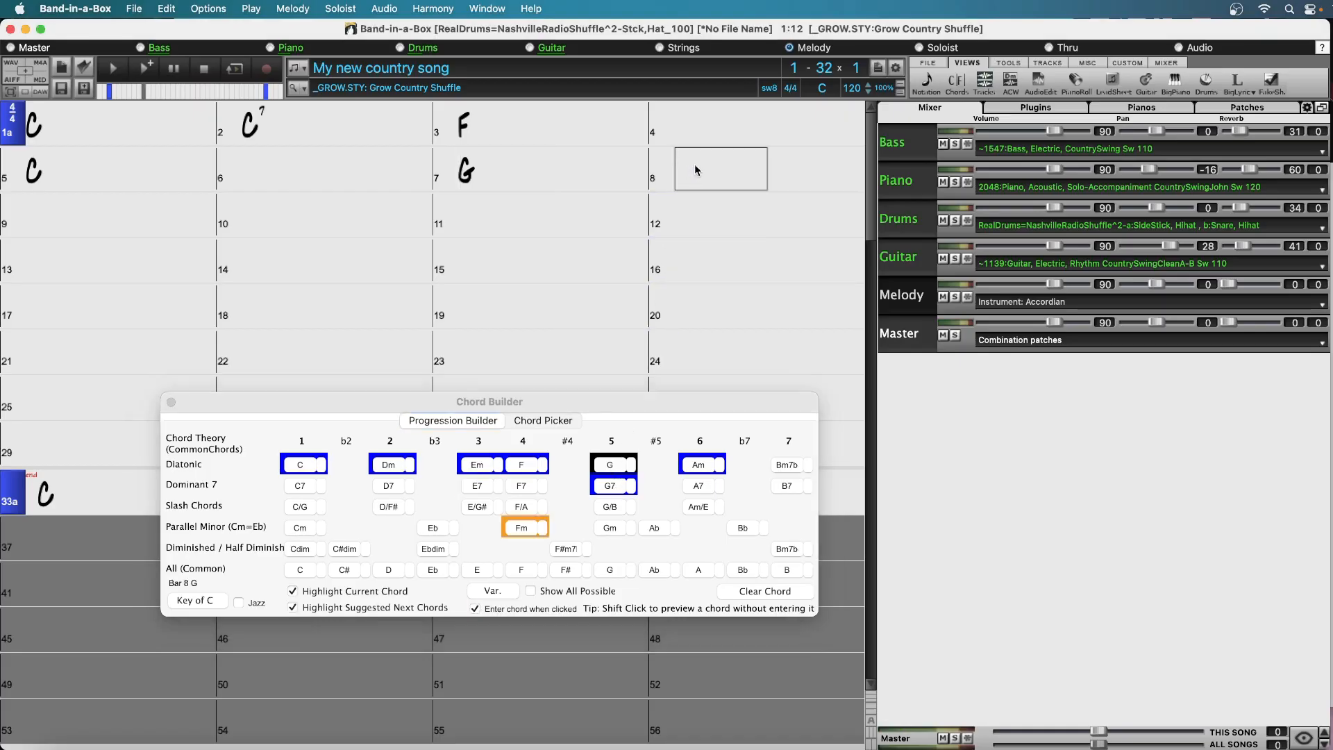
click(611, 487)
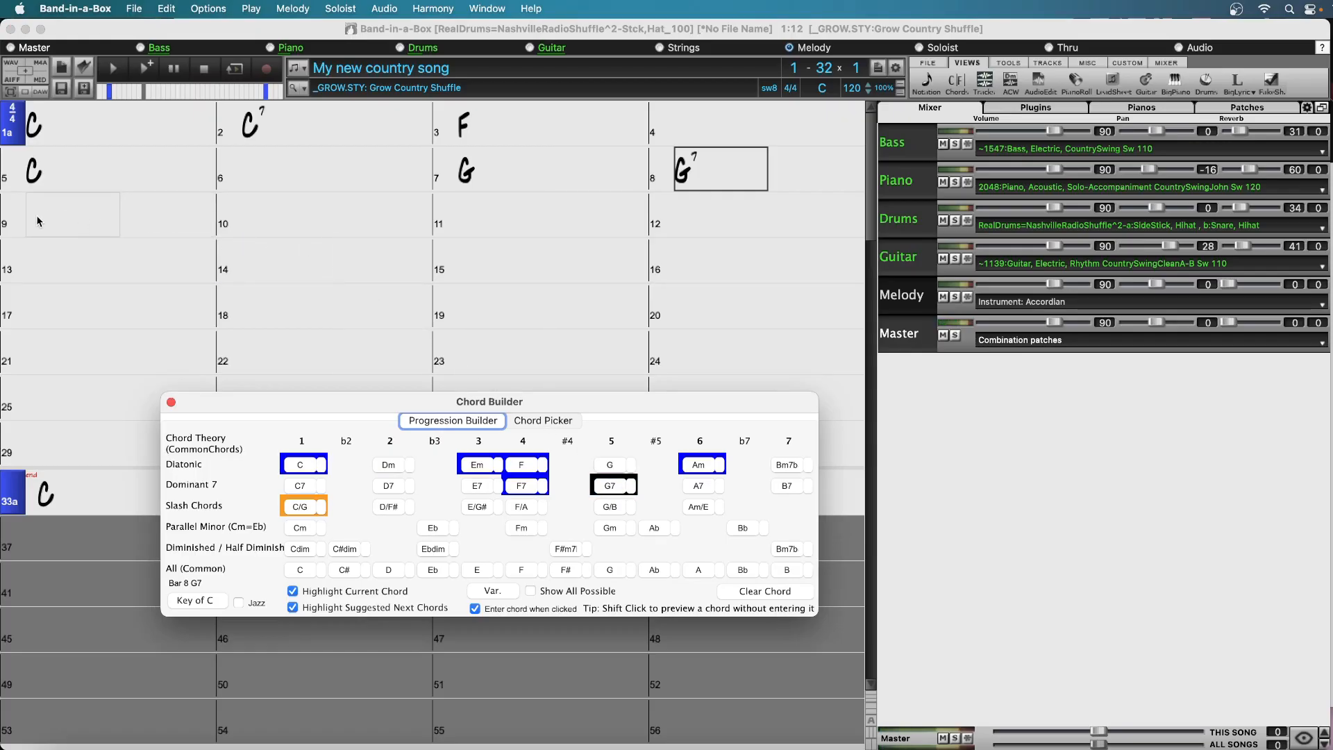
Copy the chords of bars 1 to 6 and paste them starting at bar 9
drag(70, 111, 369, 172)
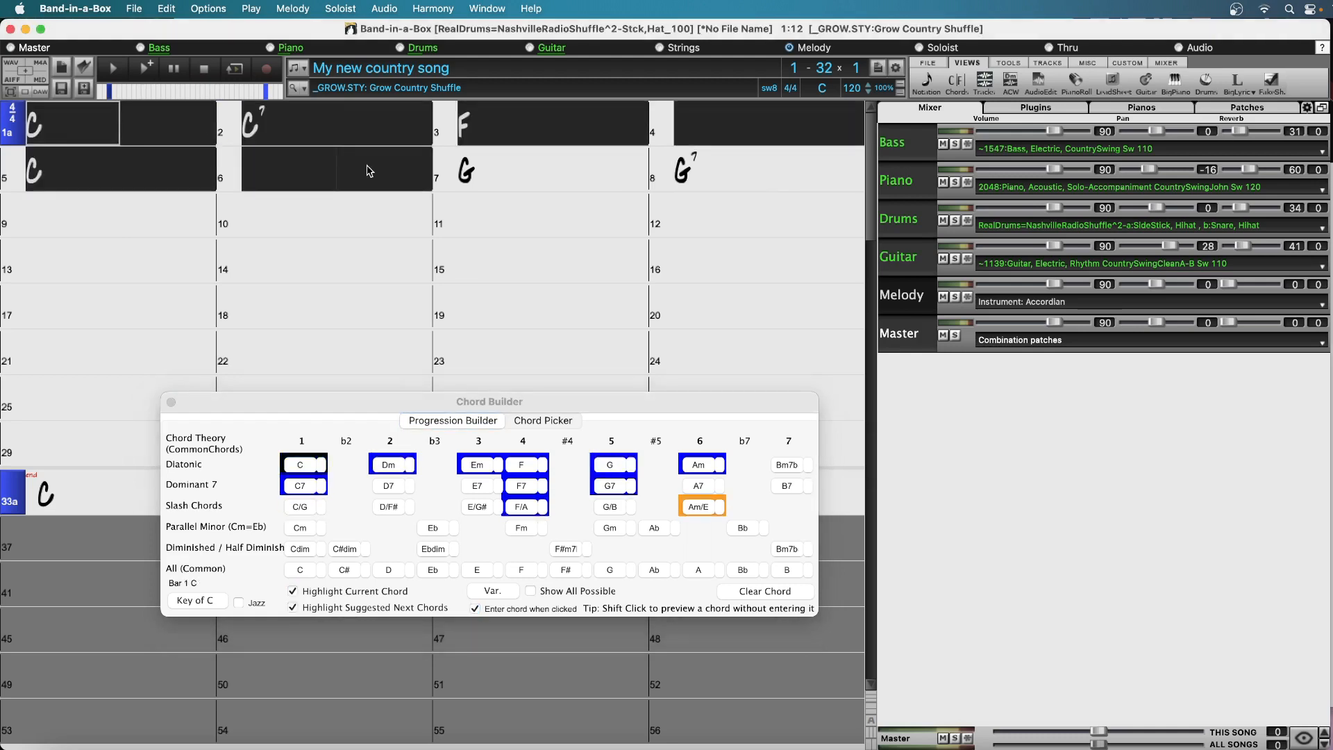
key(super+c)
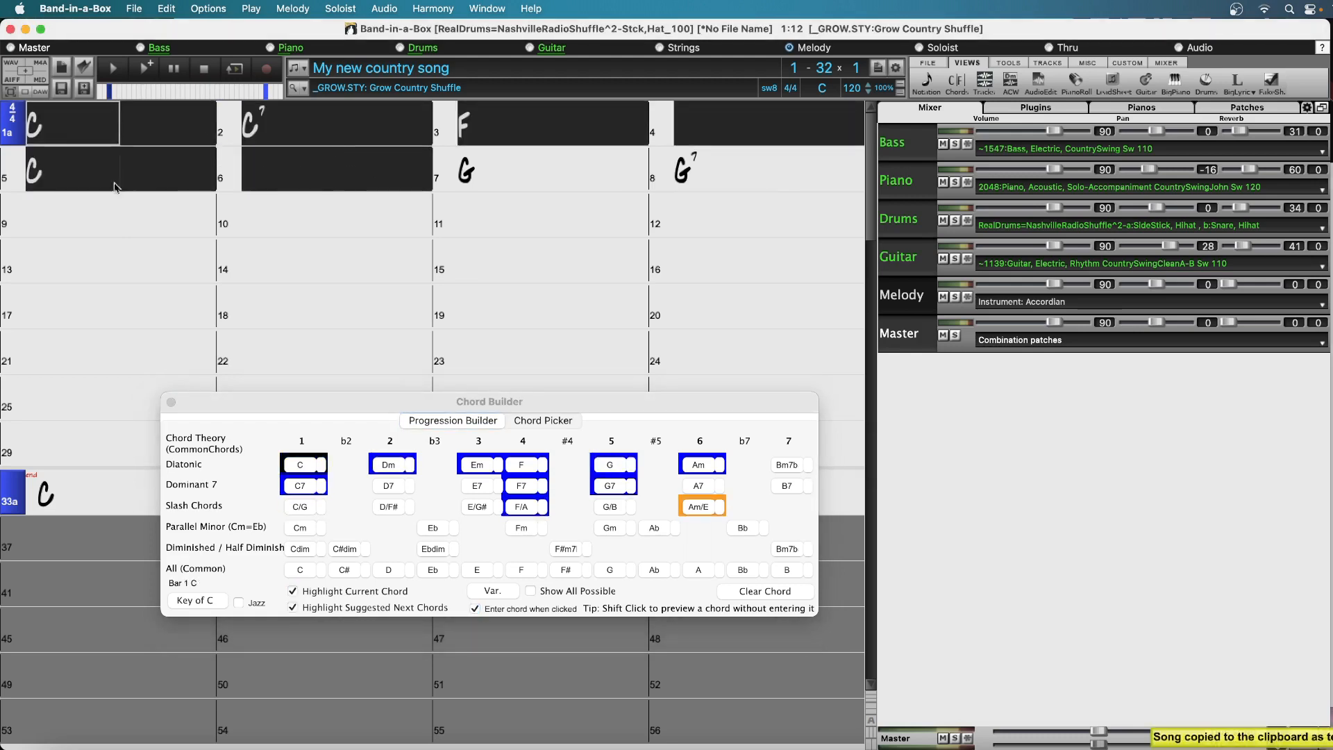
click(65, 220)
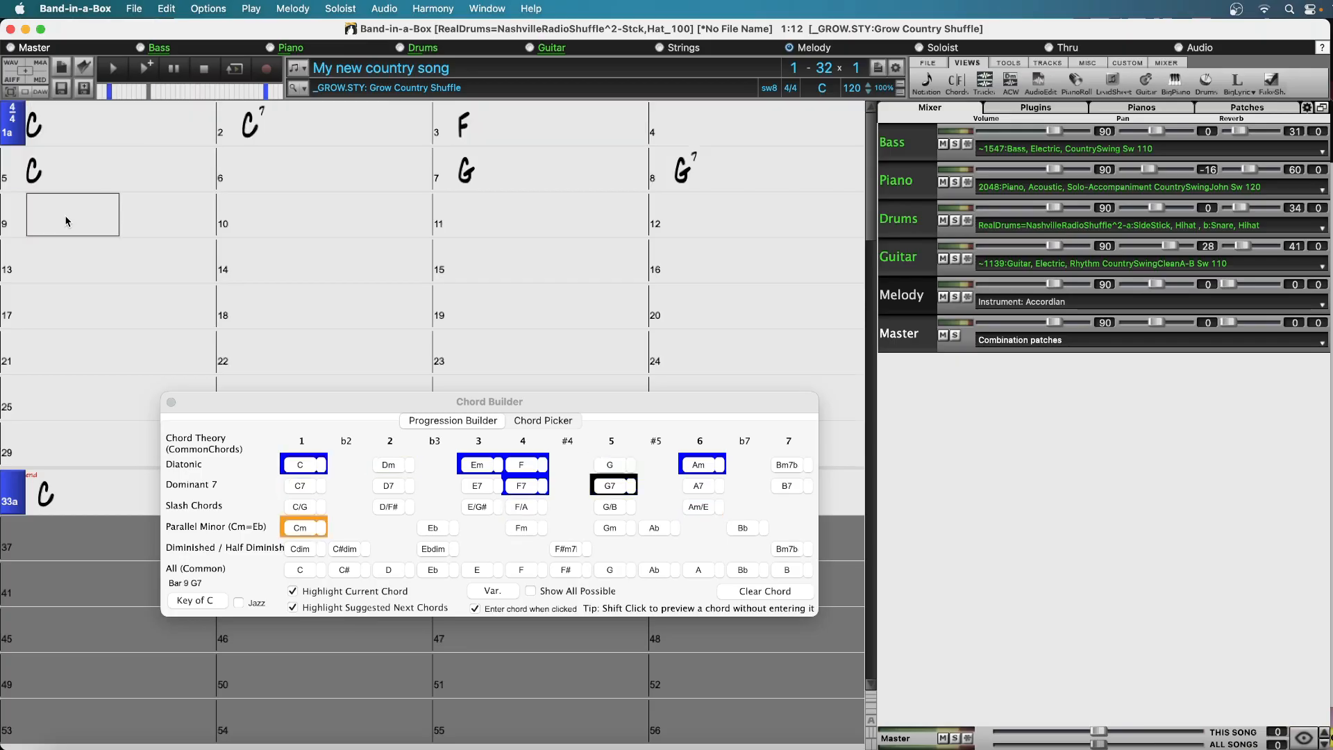
key(super+v)
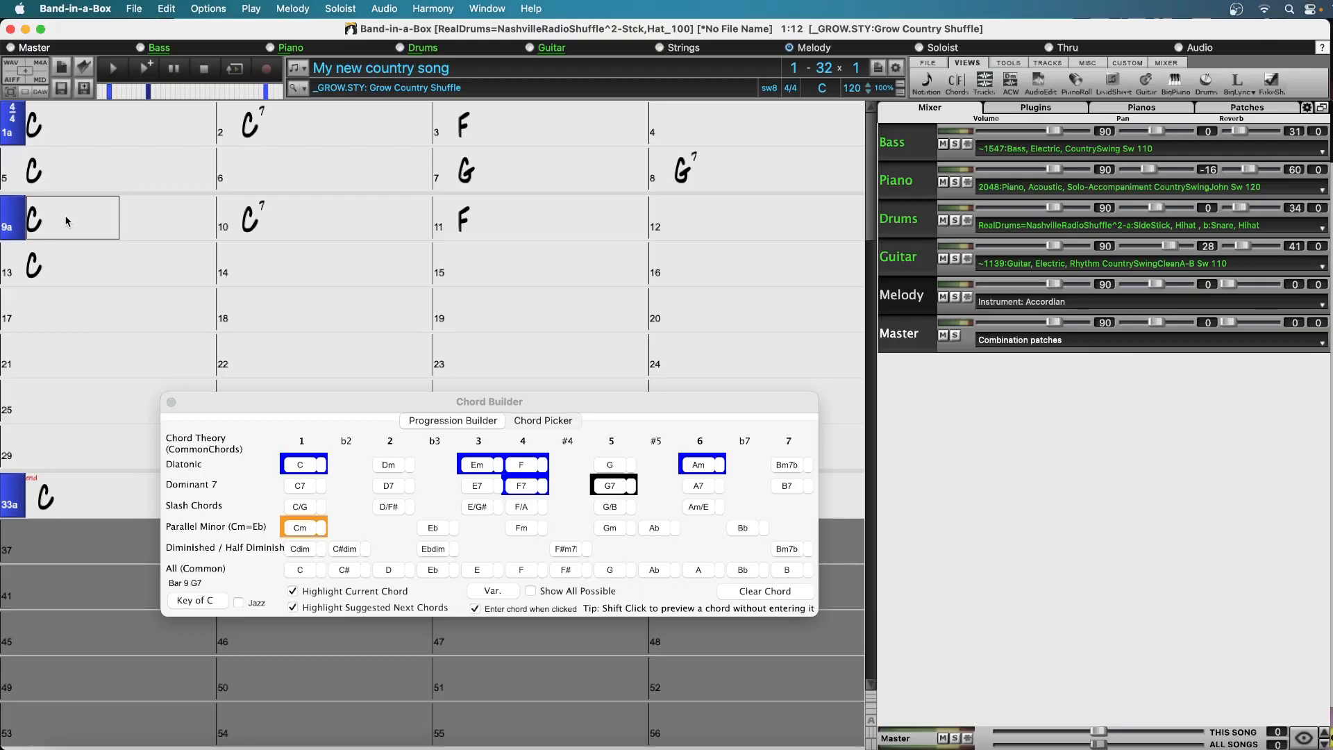
Audition C for bar 14, and enter G as that bar's chord
click(289, 264)
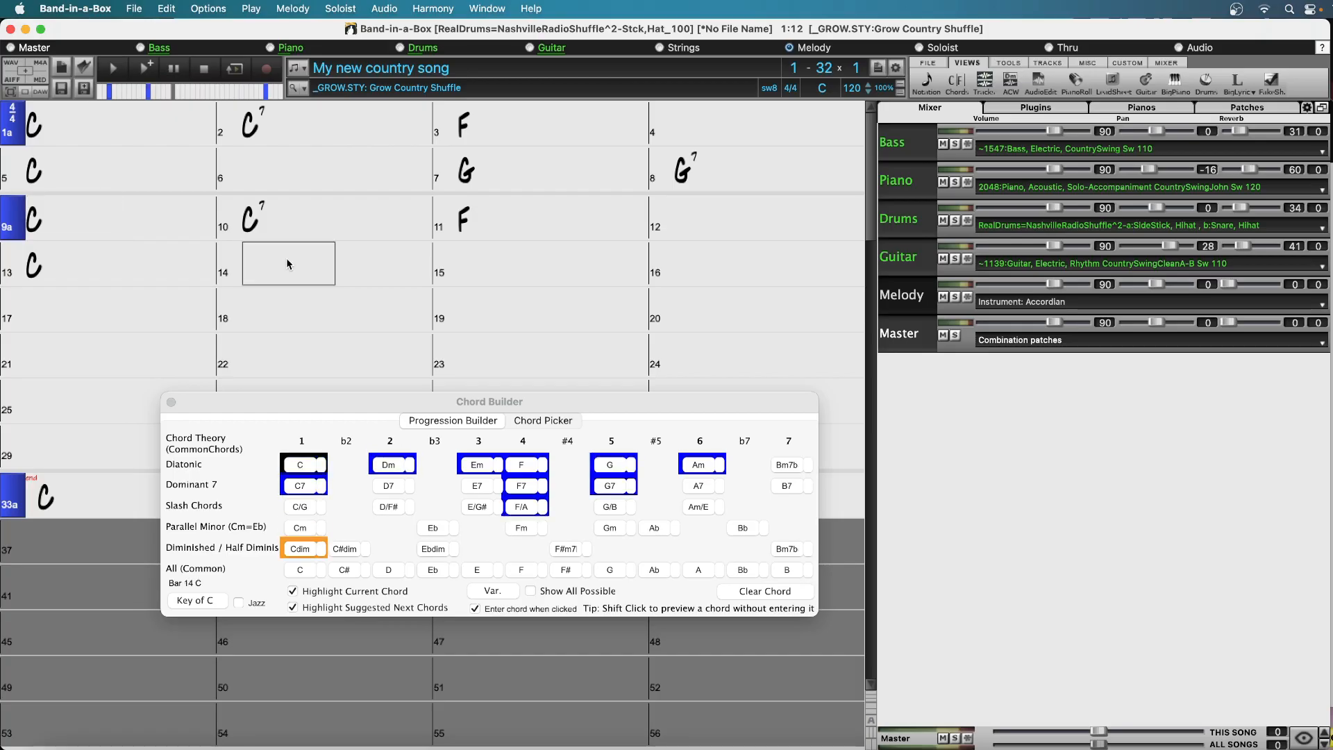
click(306, 464)
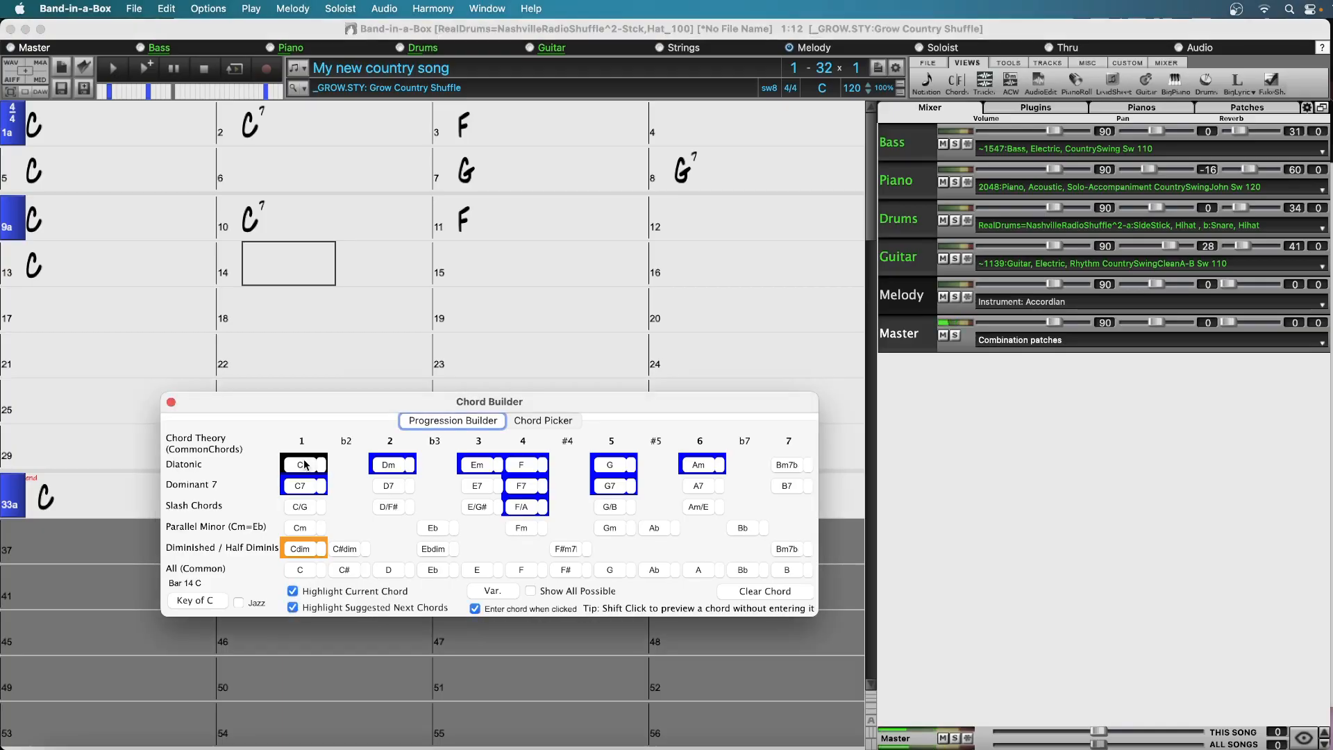
click(614, 471)
click(622, 466)
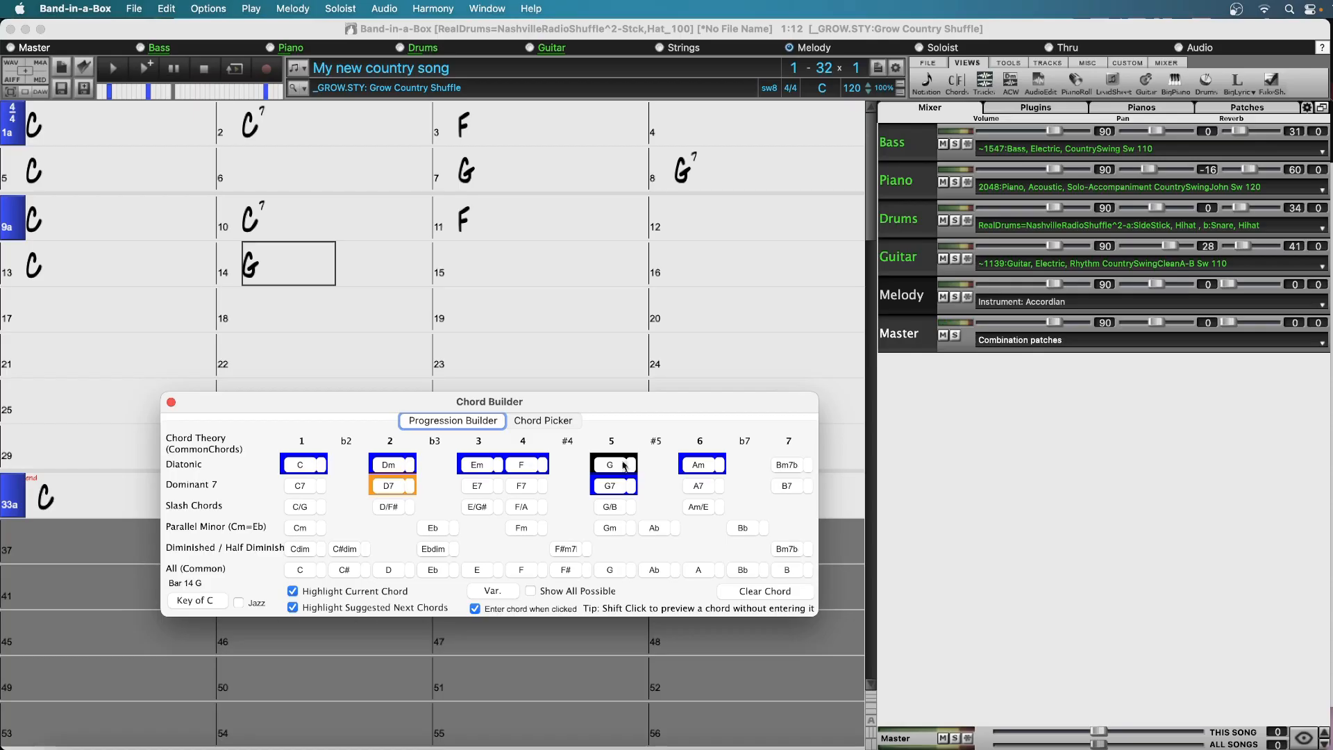
Enter a C chord in bar 15 and a C7 chord in bar 16
click(538, 269)
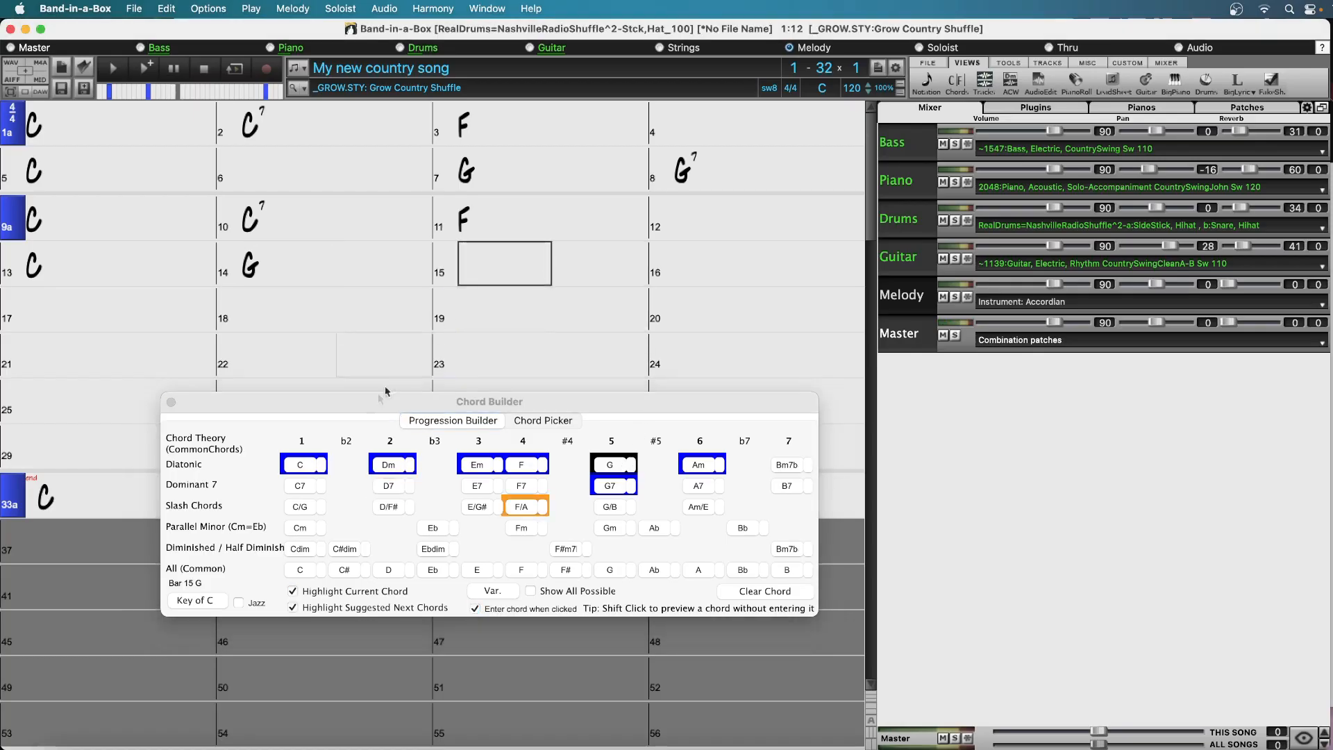
click(306, 465)
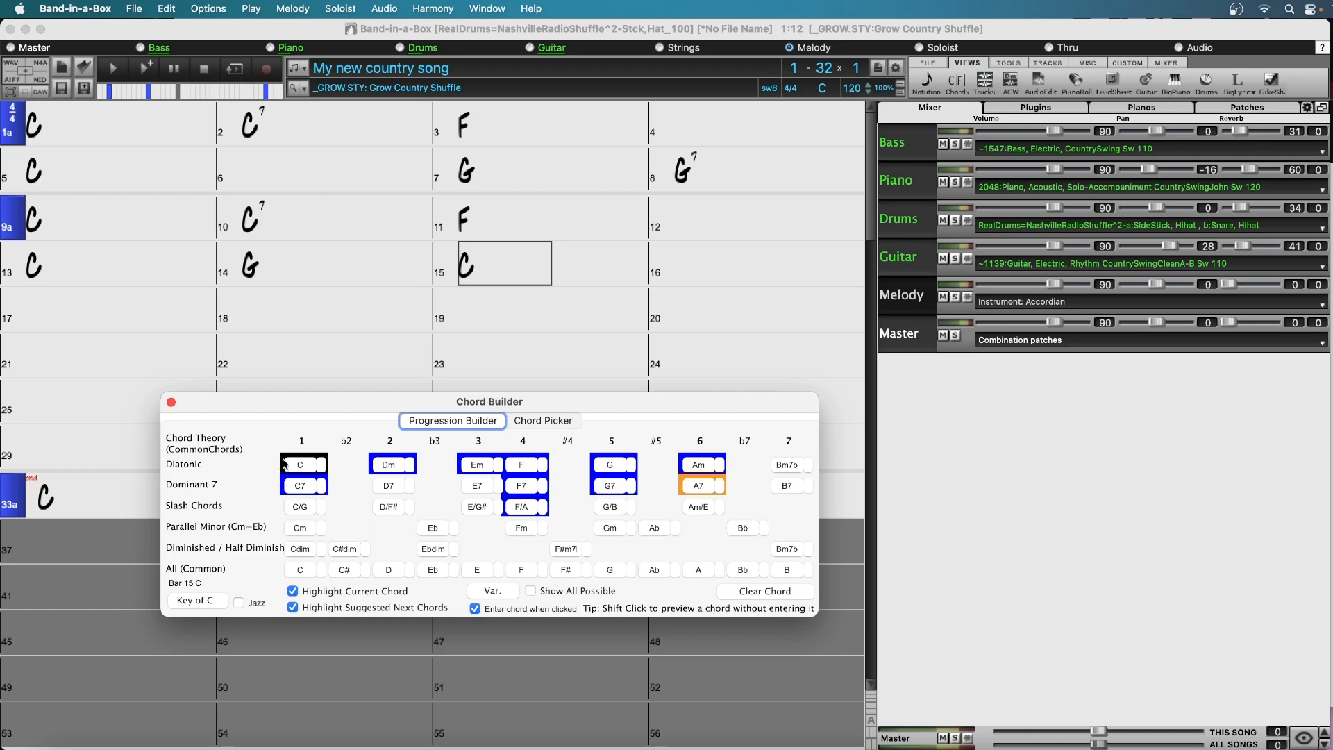
click(715, 267)
click(310, 489)
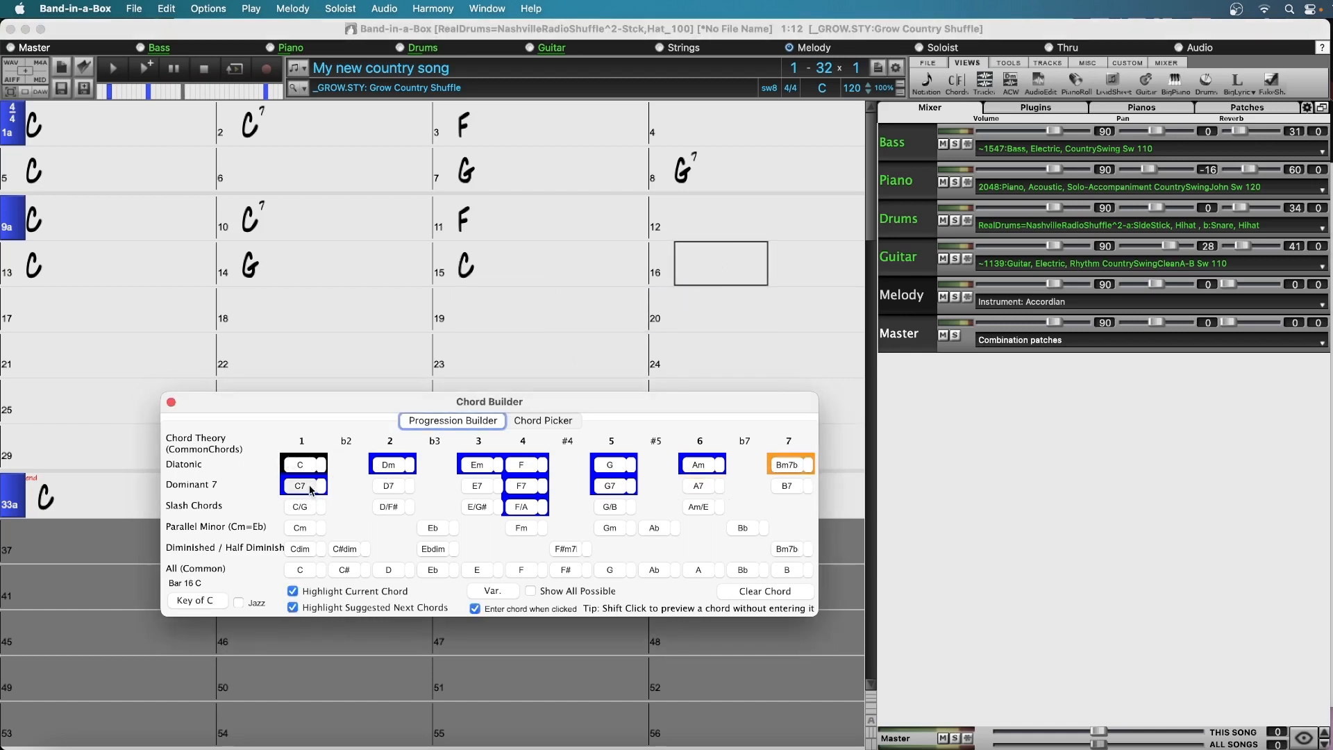
click(310, 490)
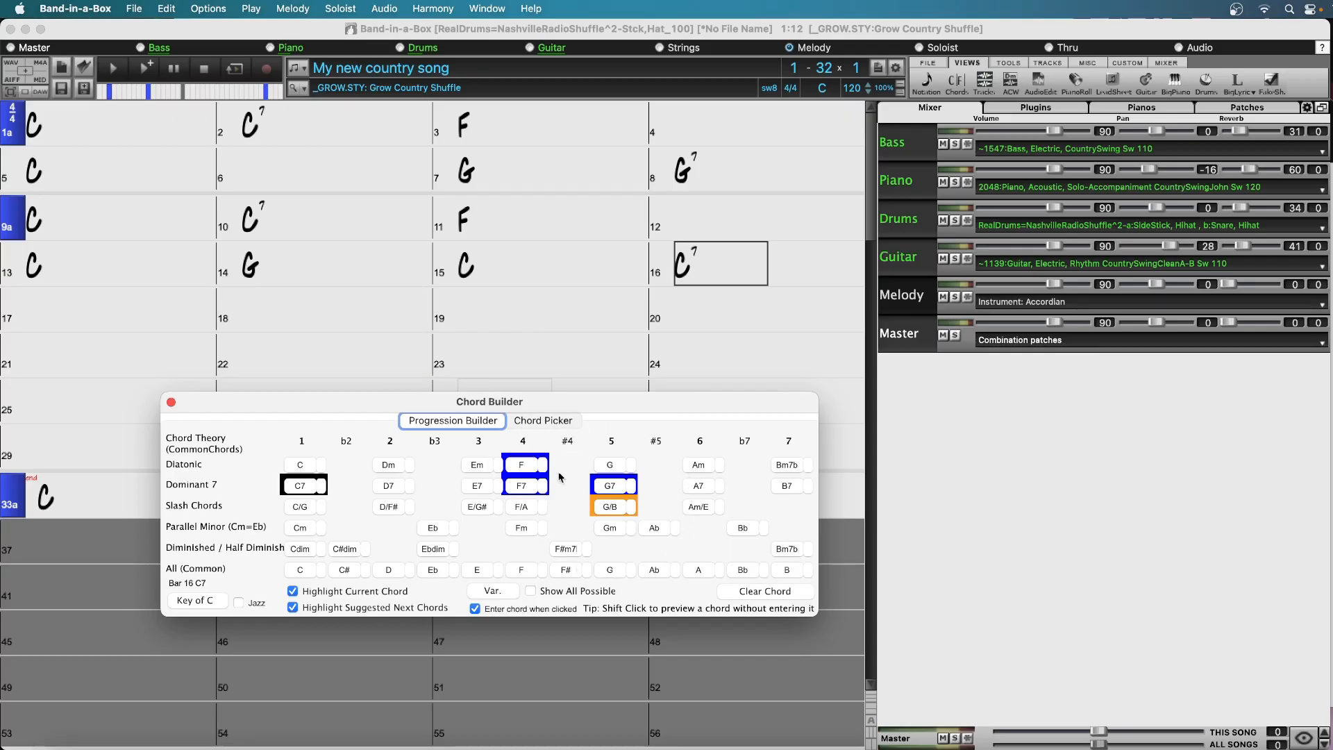
Enter an F chord in bar 17, mark the bar as the start of part b, and change its chord to F7
click(84, 318)
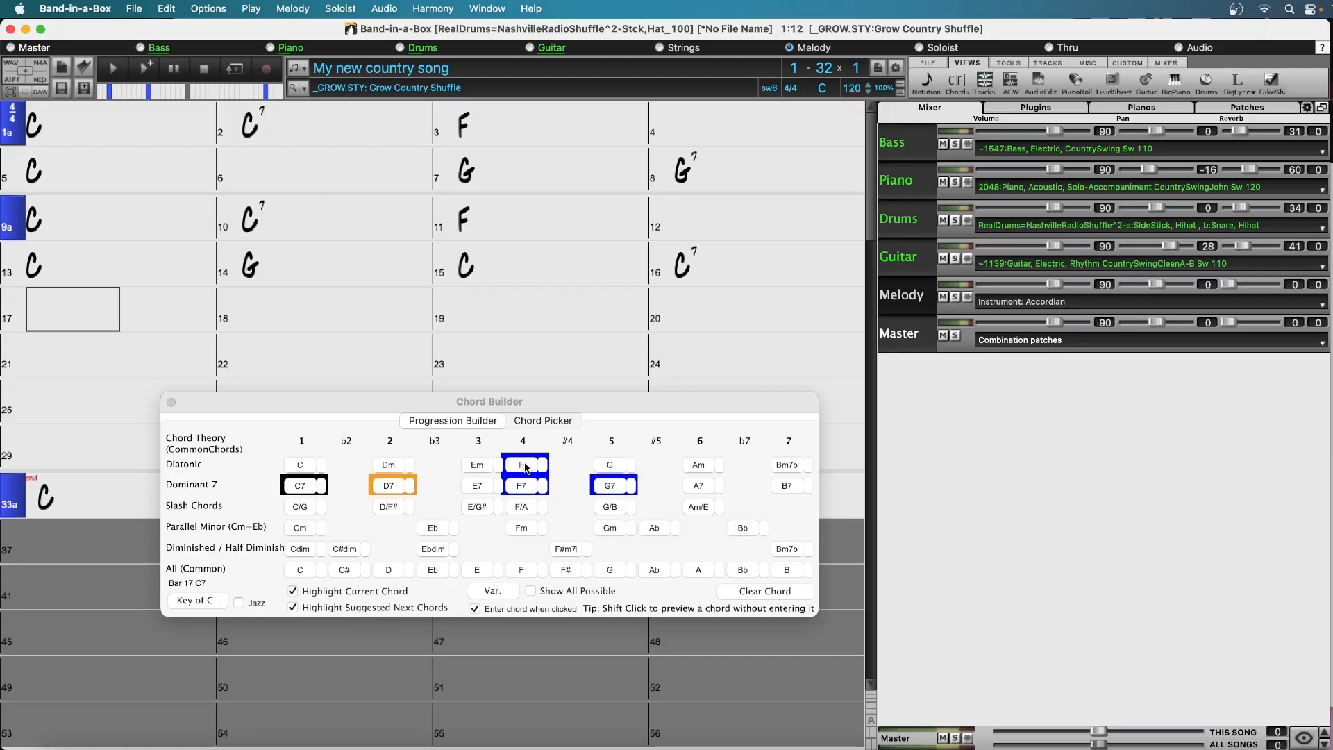
click(526, 467)
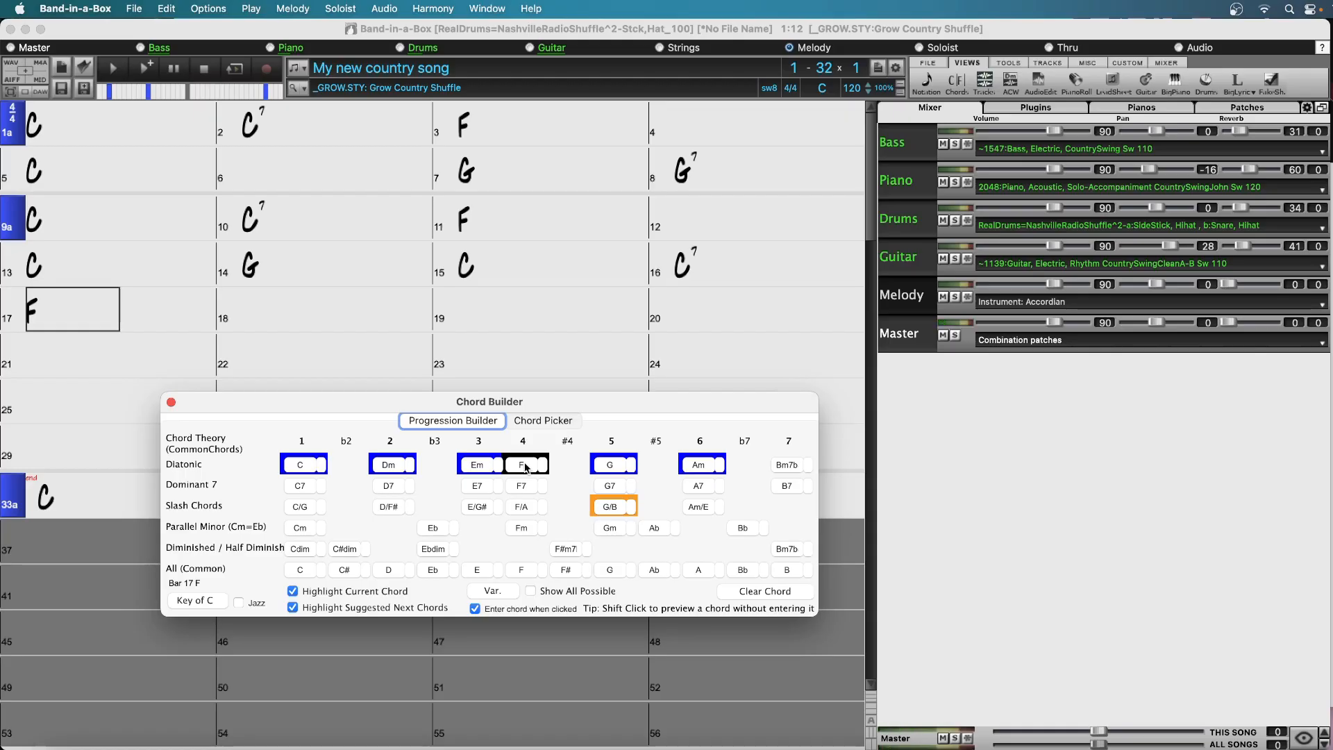
click(24, 321)
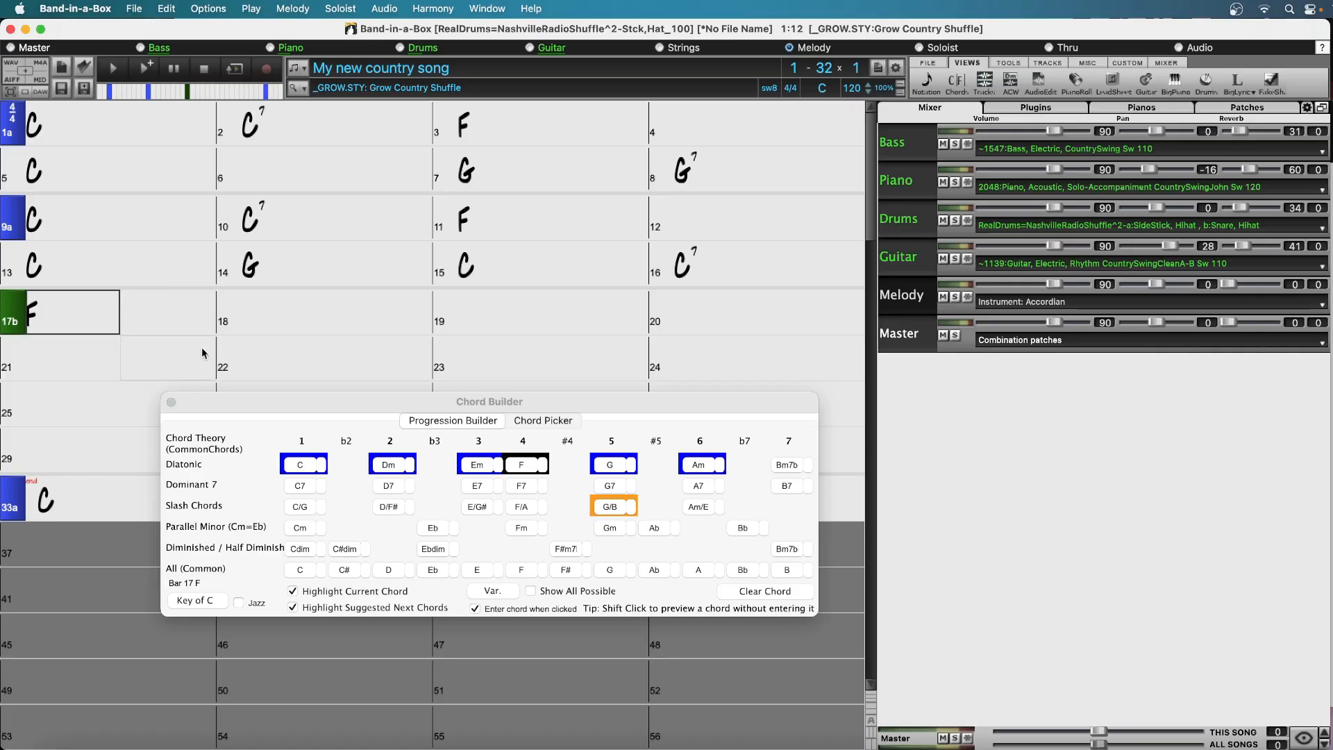
click(528, 486)
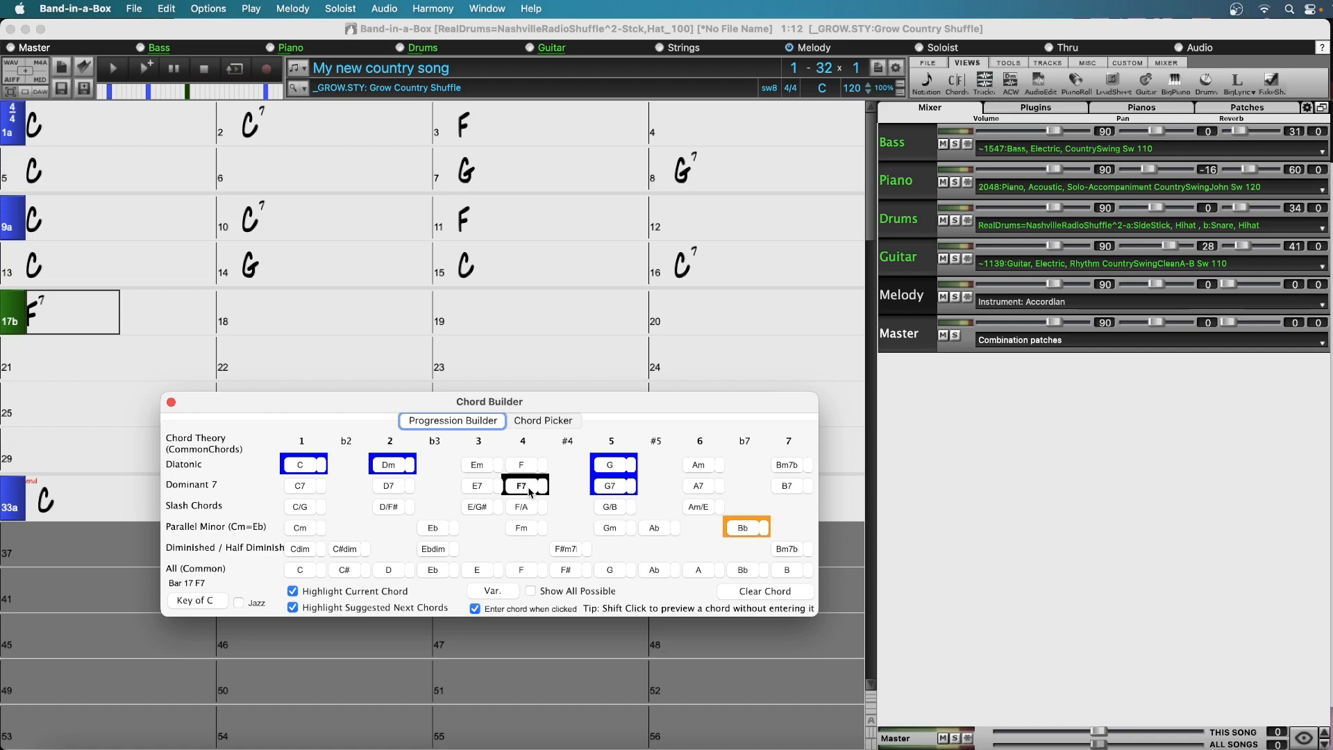
Enter a C chord in bar 19 and an F7 chord in bar 21
click(485, 315)
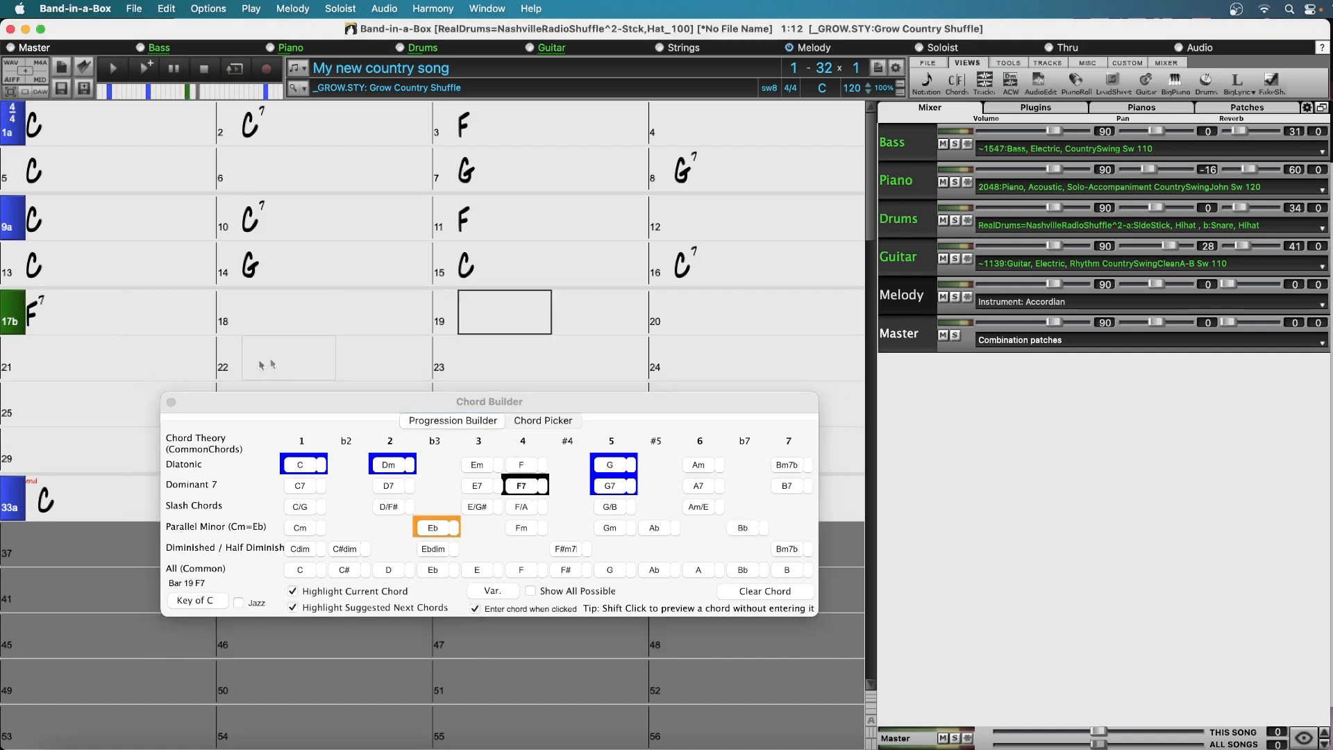
click(303, 466)
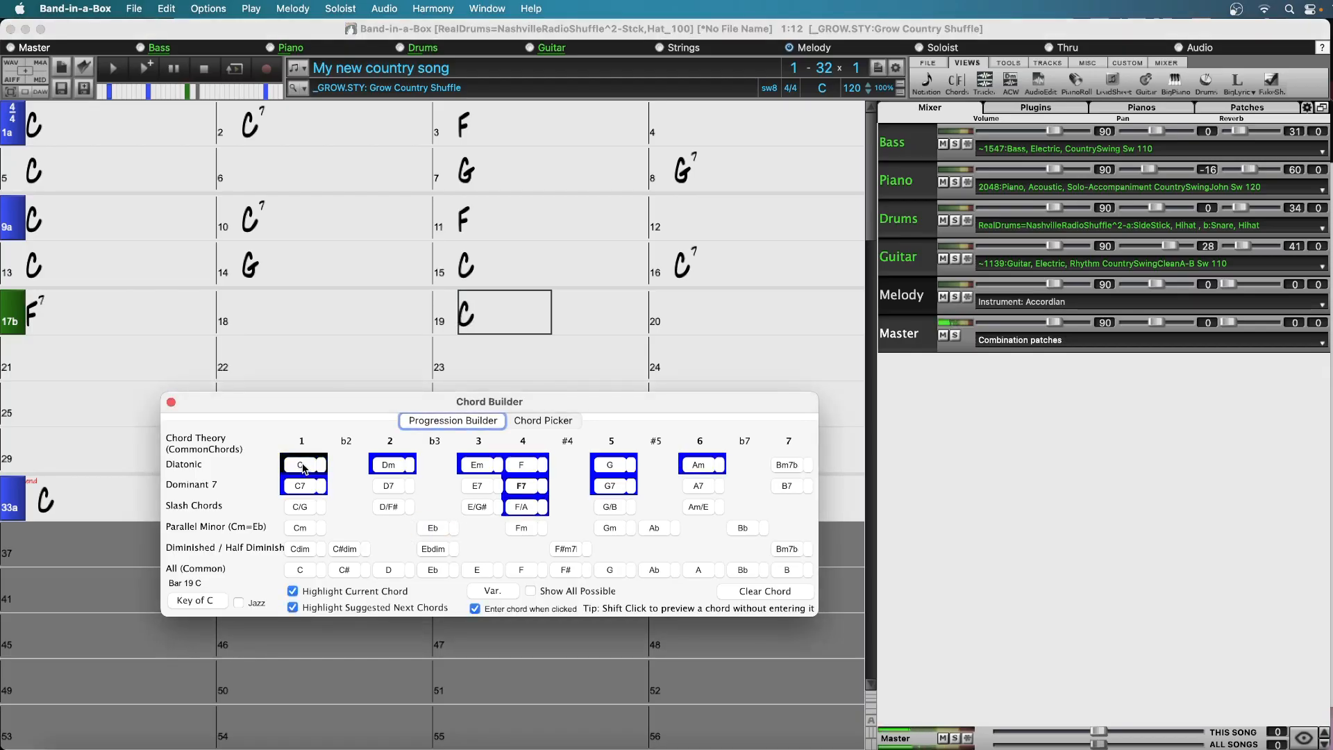
click(56, 356)
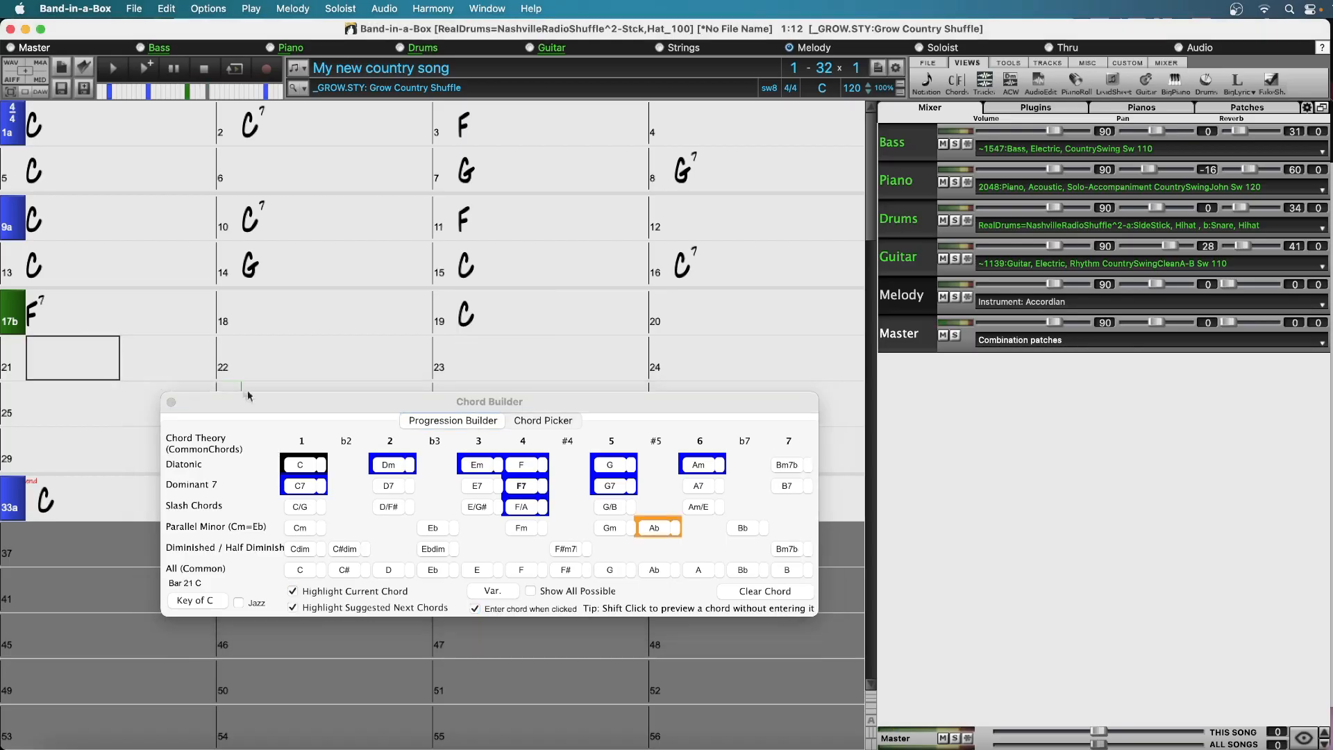
click(523, 487)
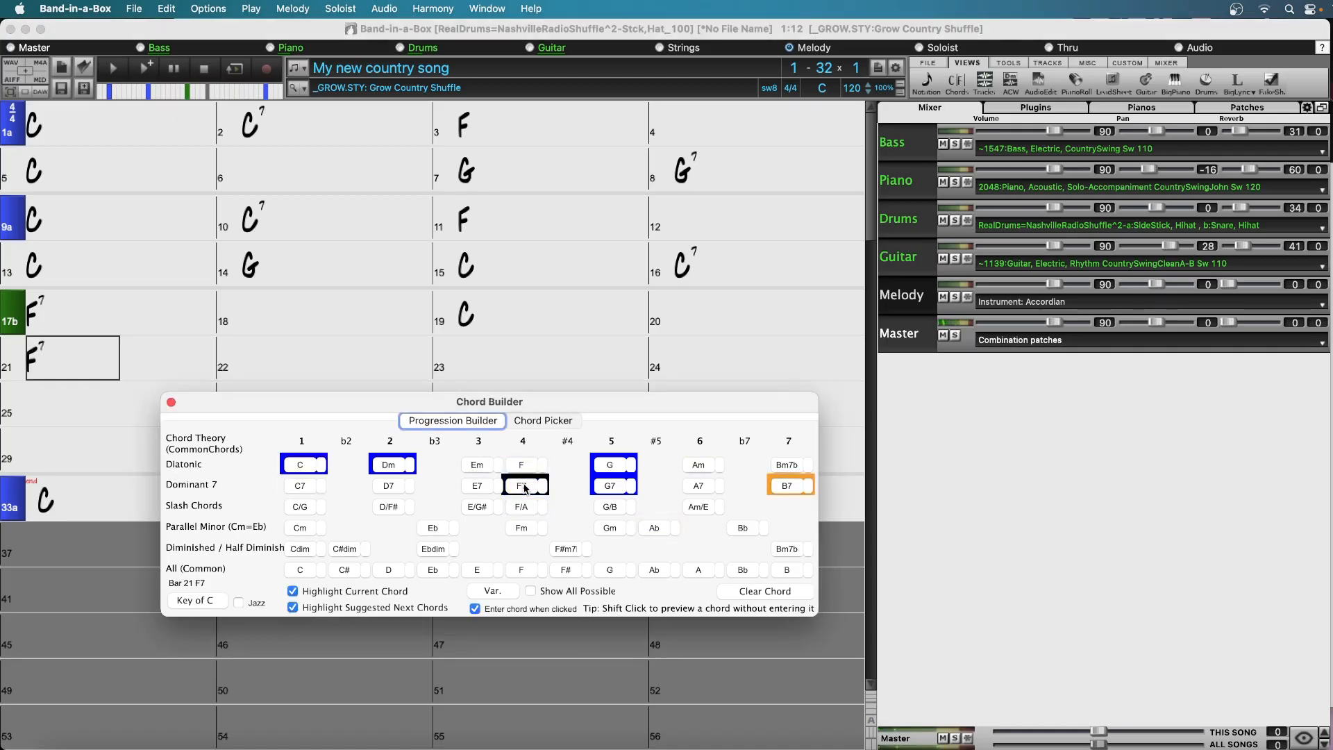
Enter the suggested Ab chord in bar 23
click(494, 368)
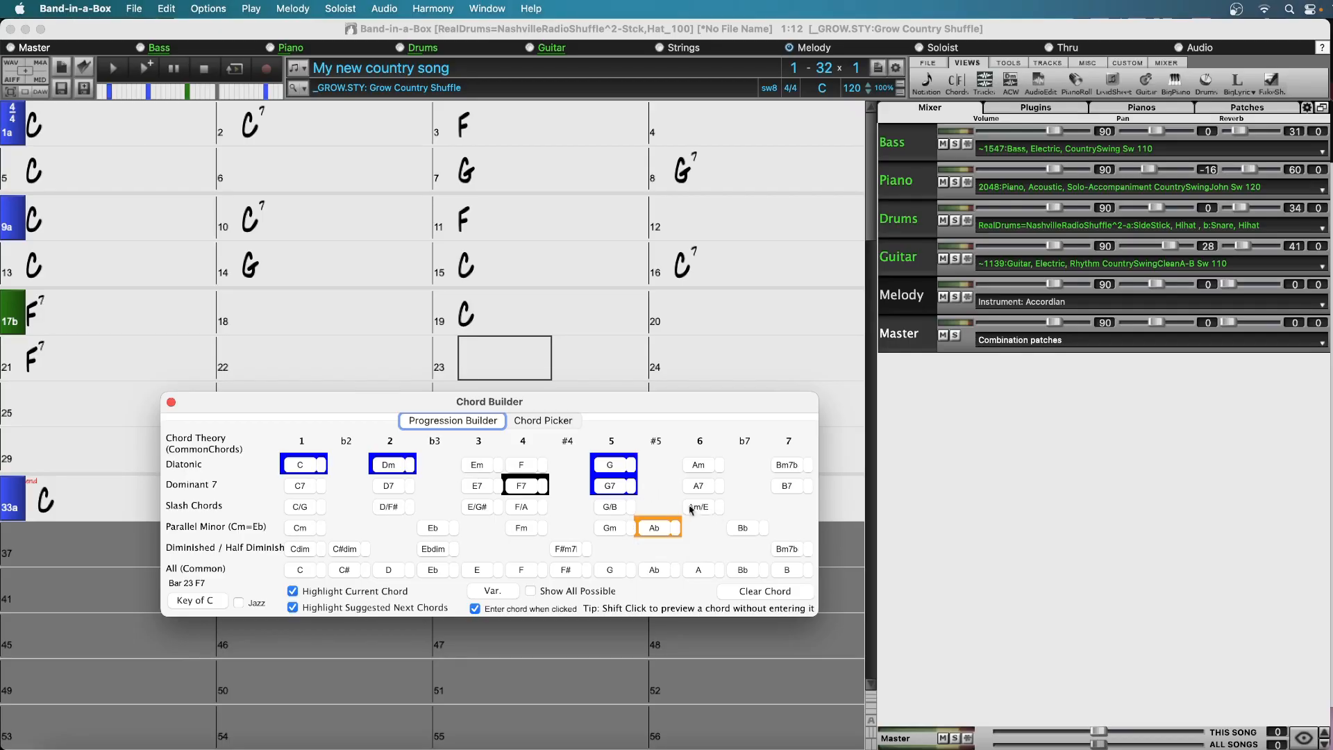
click(661, 529)
click(665, 528)
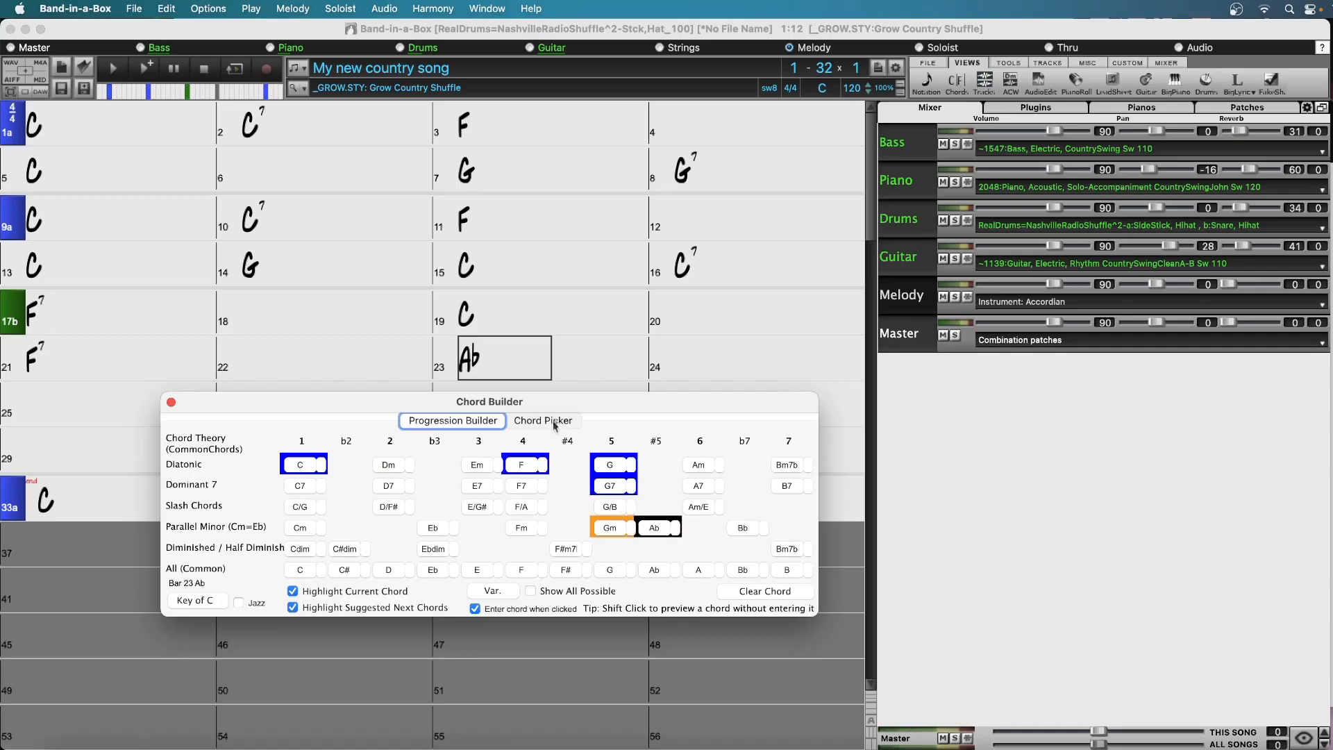
Move the Chord Builder clear of the chord sheet, copy bars 9 to 15 and paste them starting at bar 25
drag(548, 409, 701, 533)
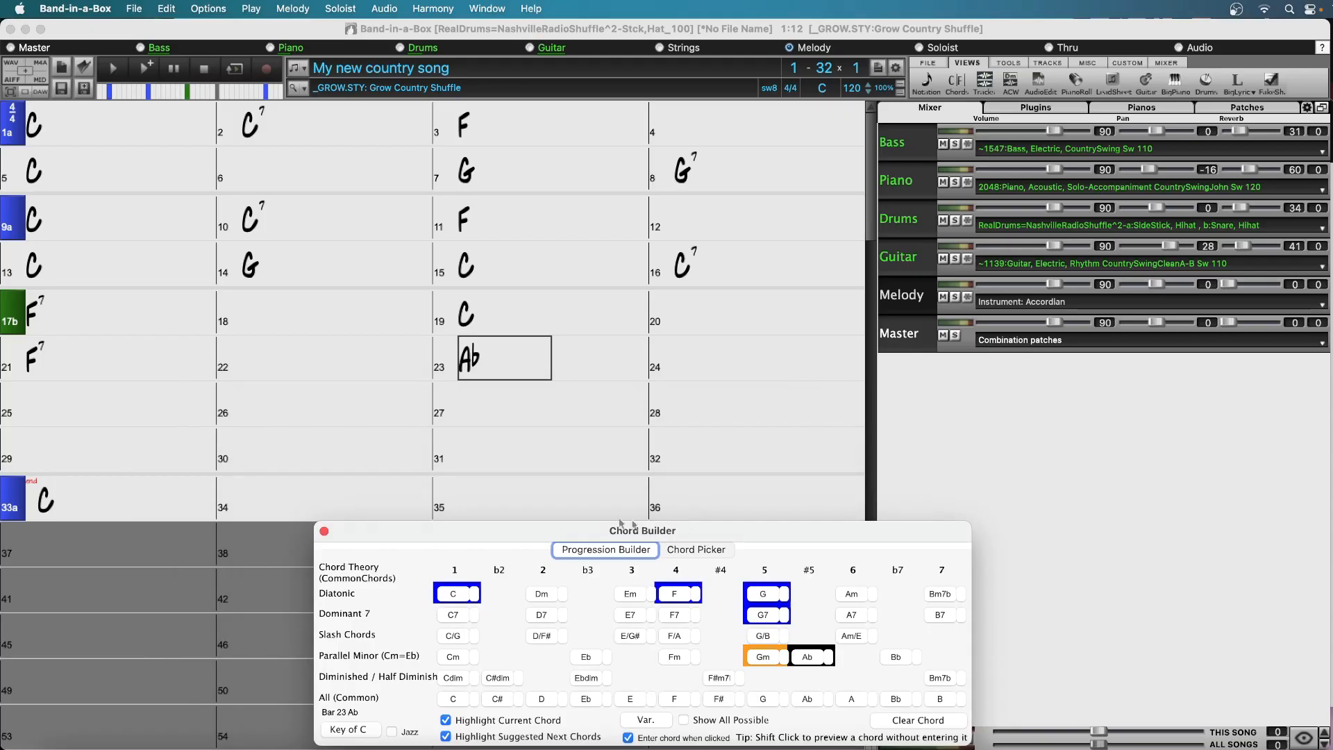
click(61, 215)
drag(61, 215, 549, 281)
key(ctrl+c)
click(72, 401)
key(ctrl+v)
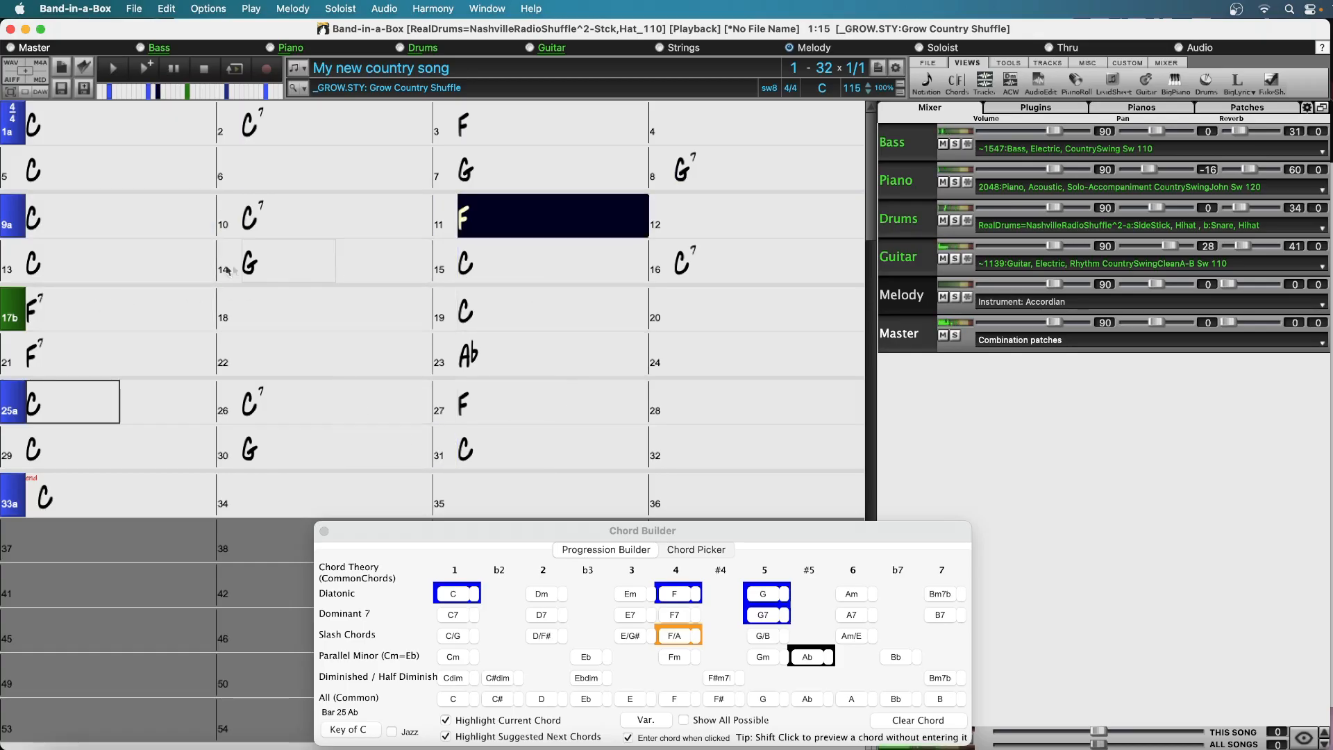
Play the song from bar 17 and close the Chord Builder
click(91, 310)
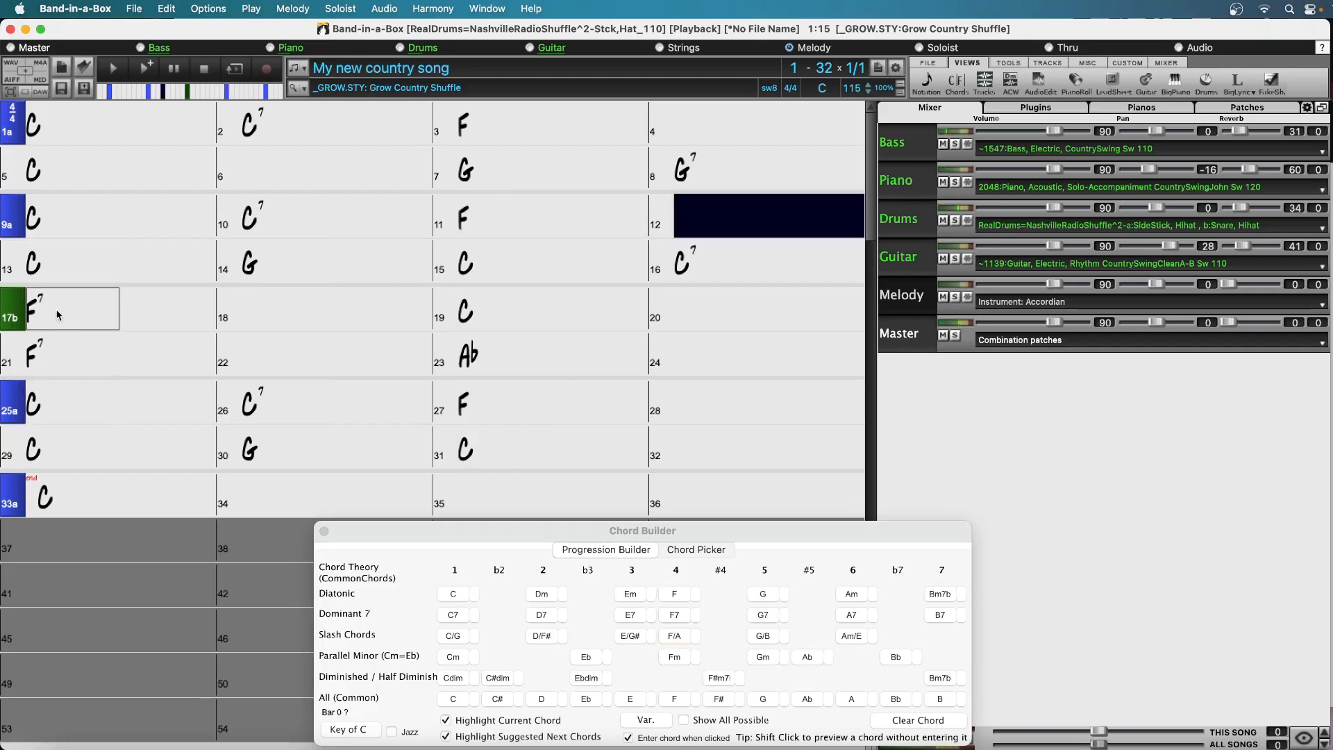
click(324, 531)
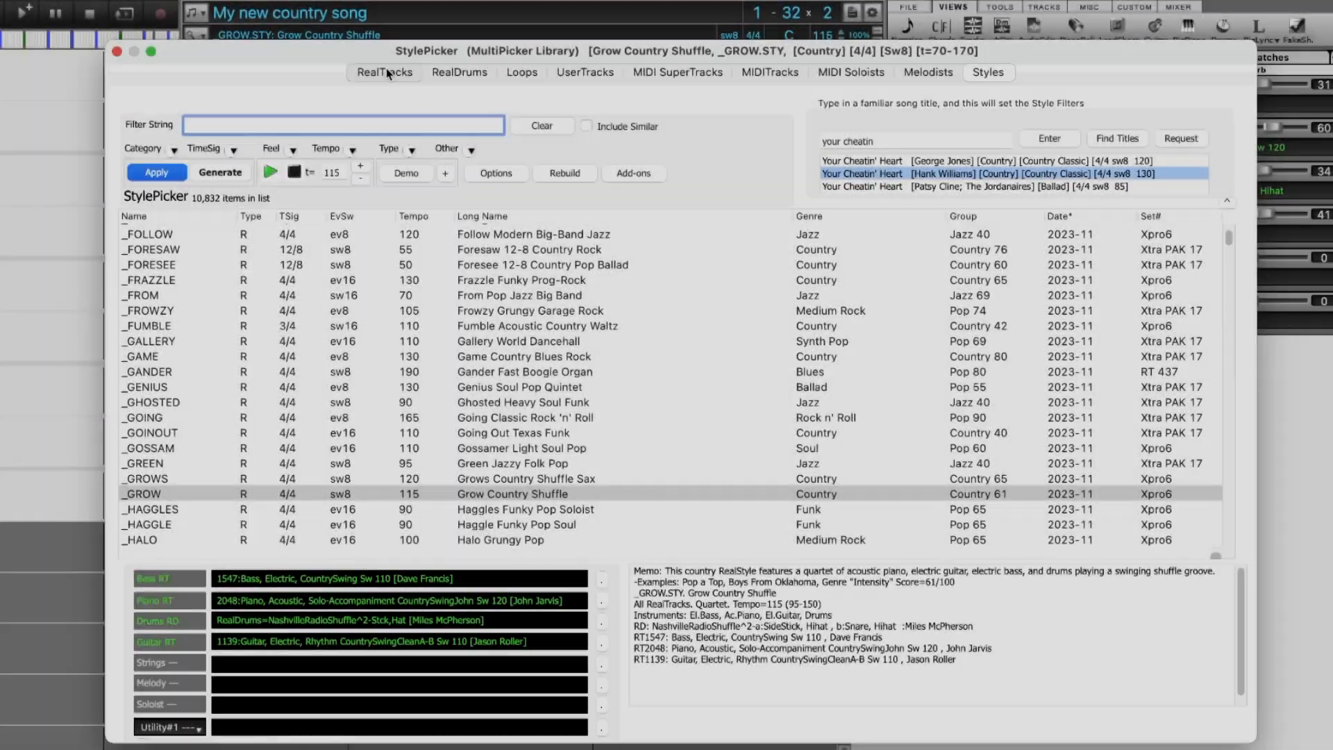
Look through the MultiPicker Library's lists of RealTracks, RealDrums, Loops, UserTracks, MIDI SuperTracks, MIDITracks, MIDI Soloists and Melodists
click(386, 71)
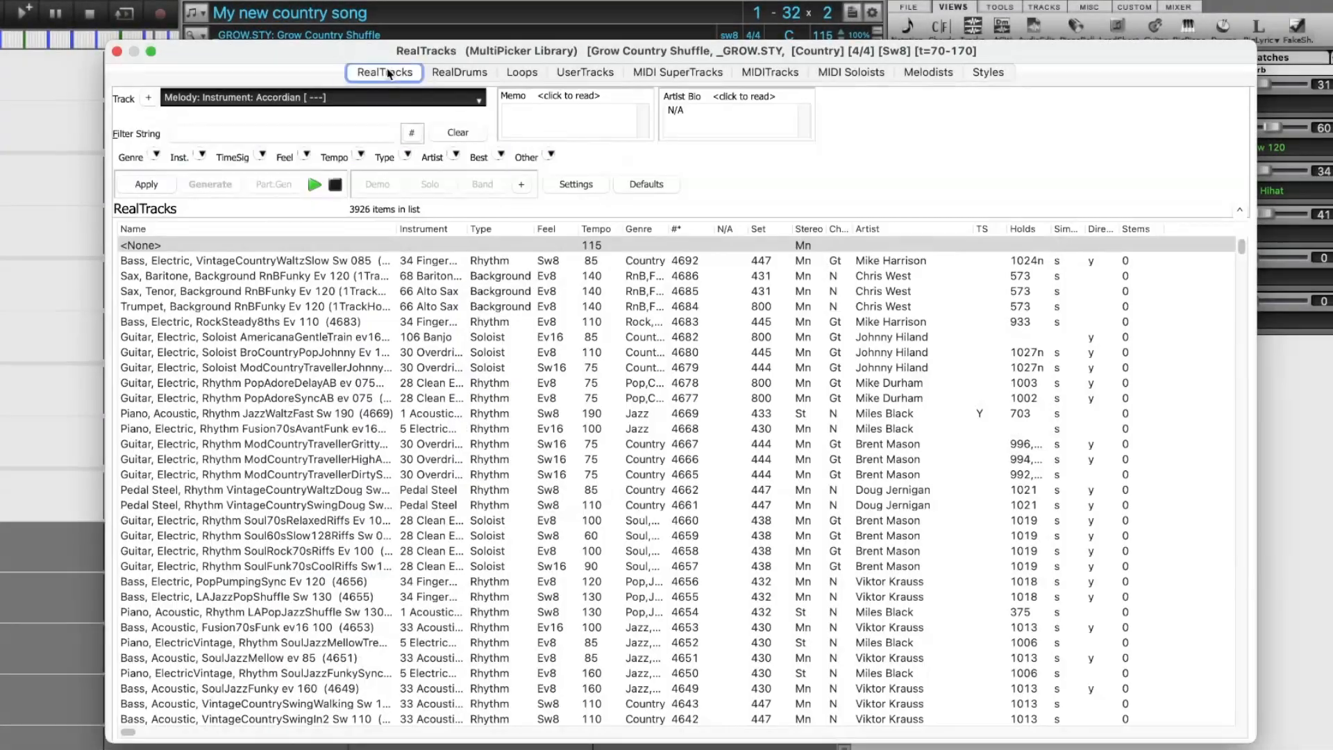
click(457, 75)
click(522, 71)
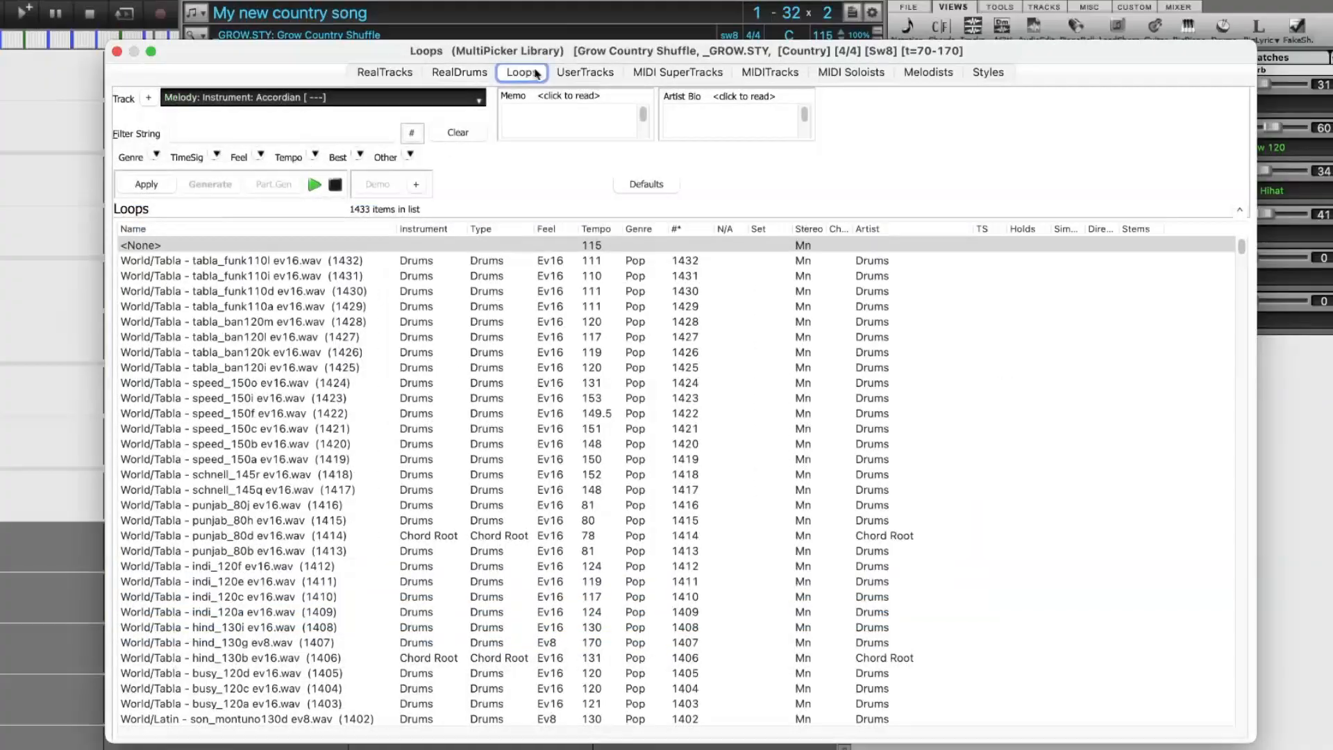
click(577, 71)
click(673, 71)
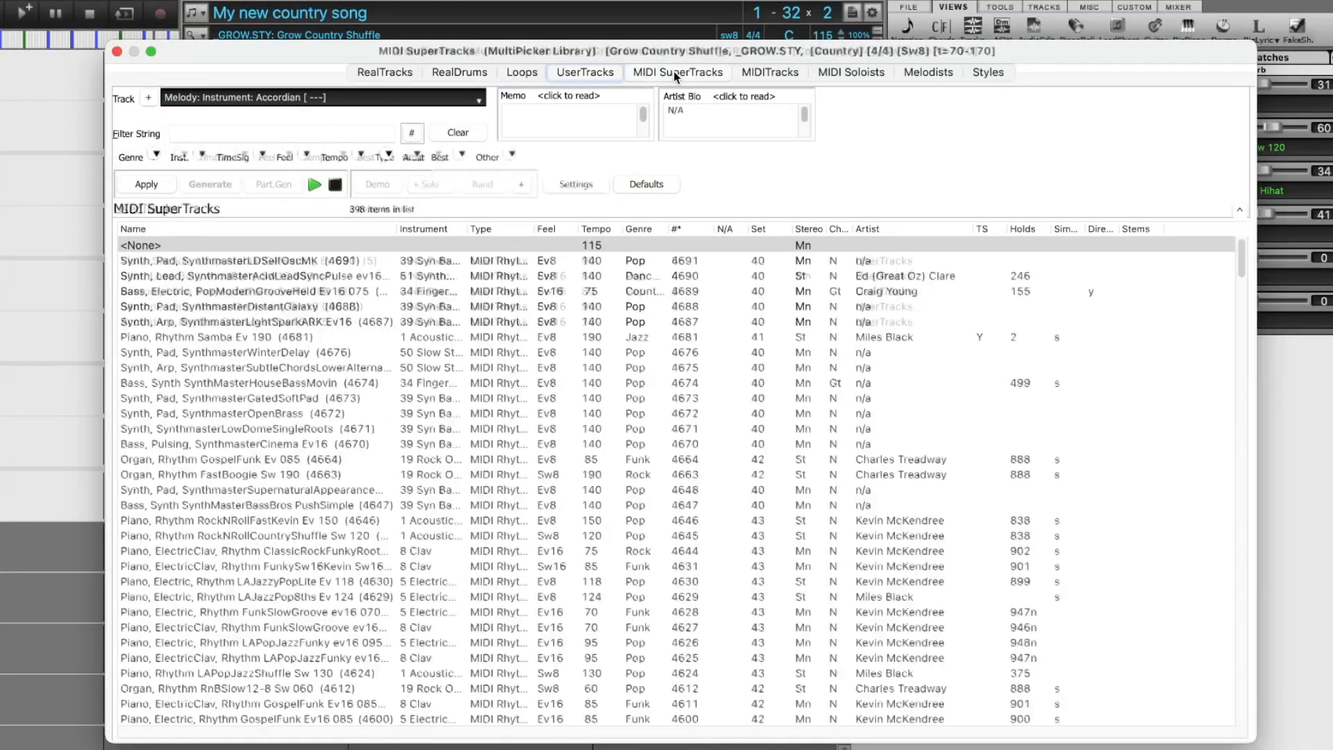
click(763, 72)
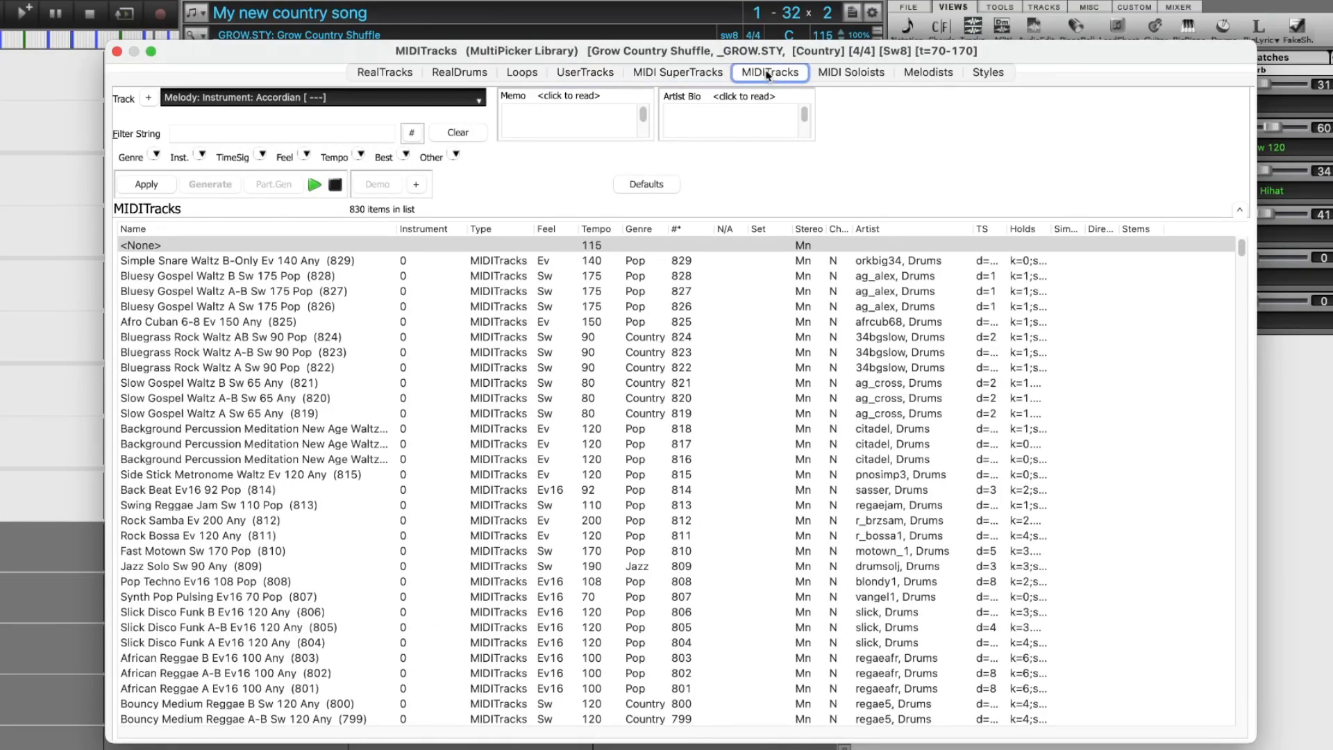
click(848, 71)
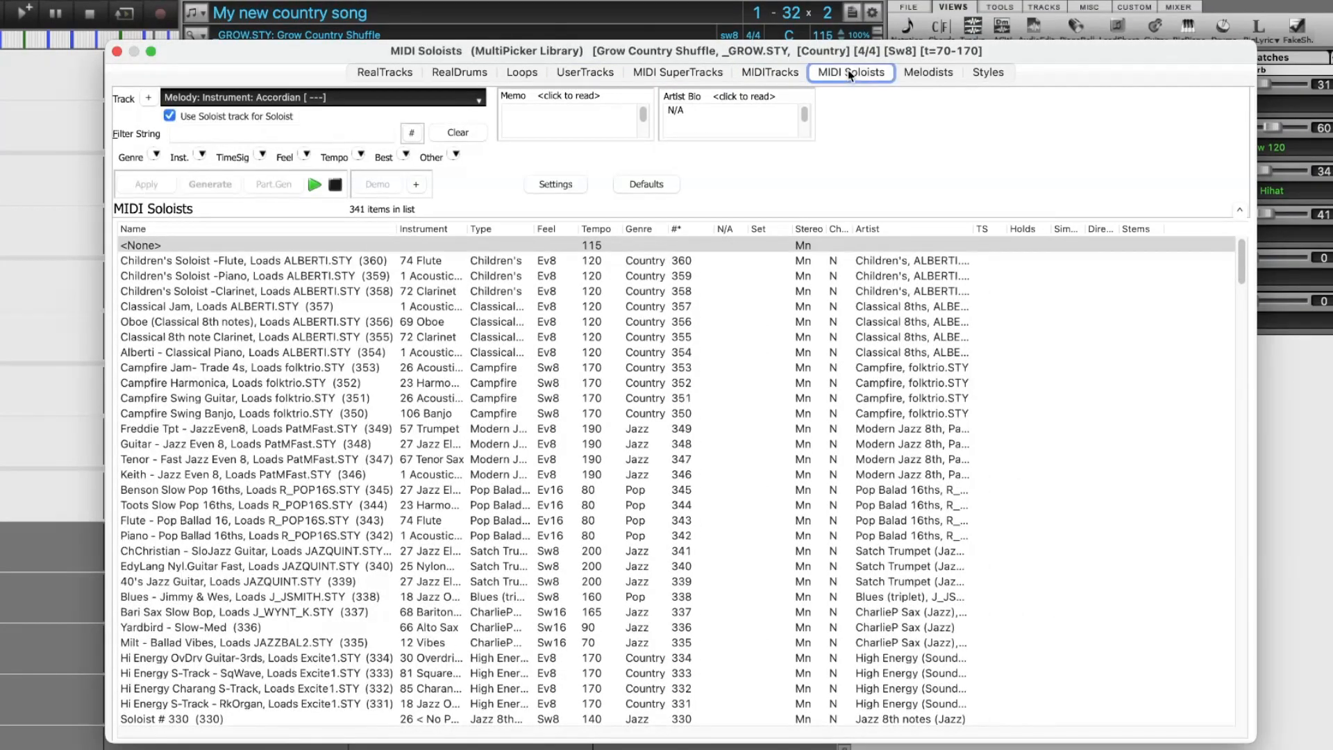
click(928, 73)
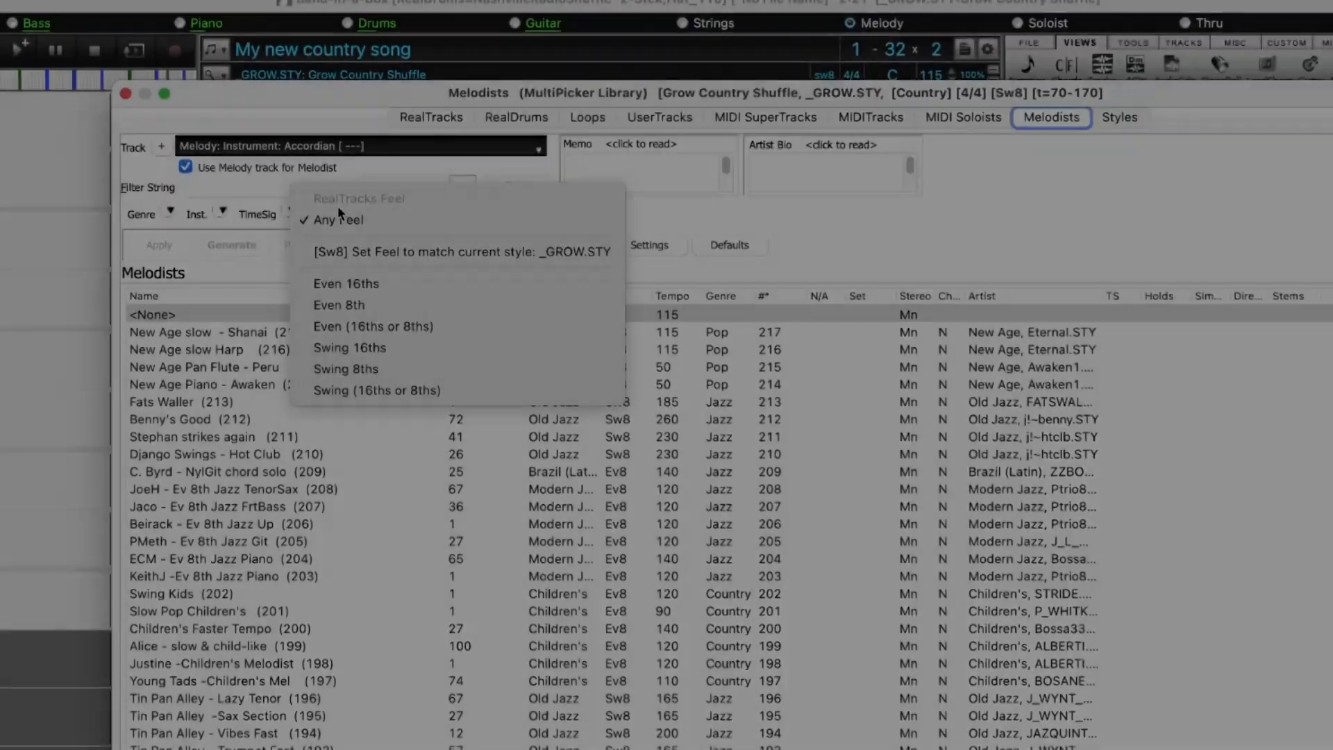
Filter the Melodists list by the Even 16ths feel and a tempo of 140
click(347, 282)
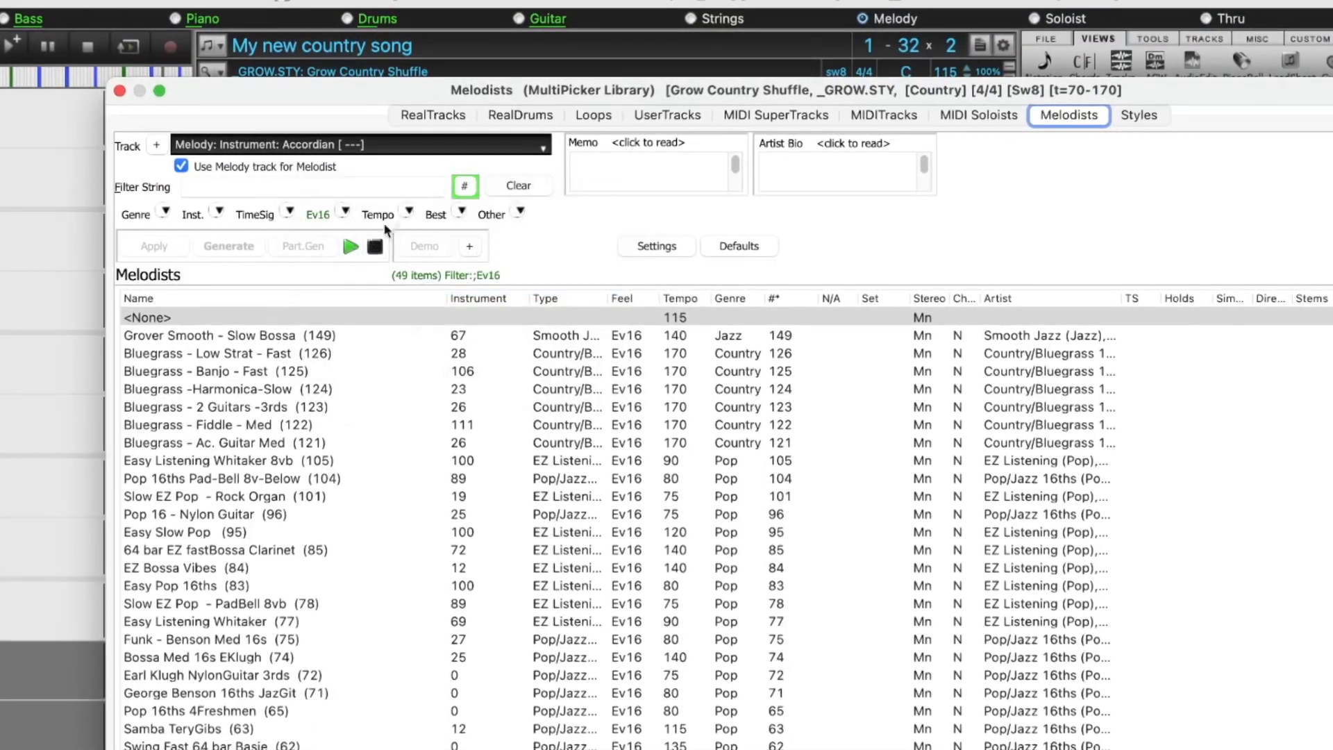
click(409, 211)
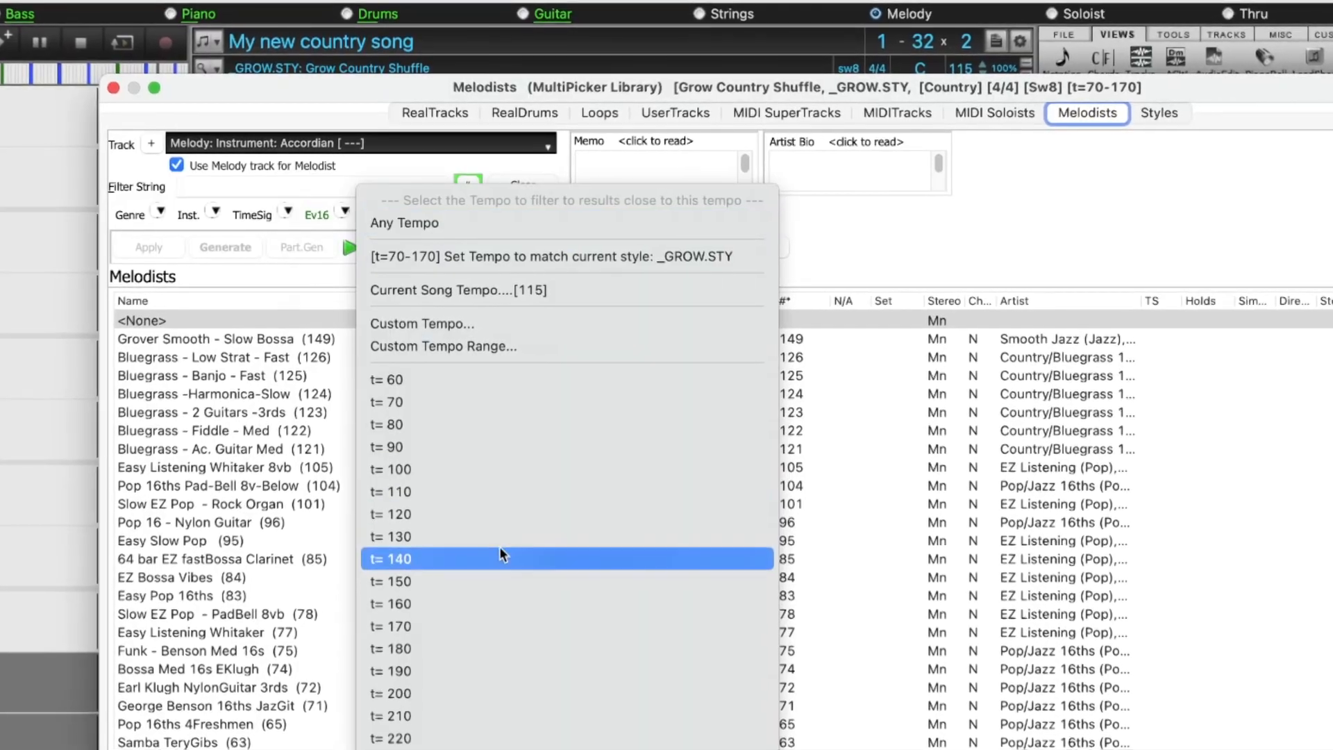
click(502, 556)
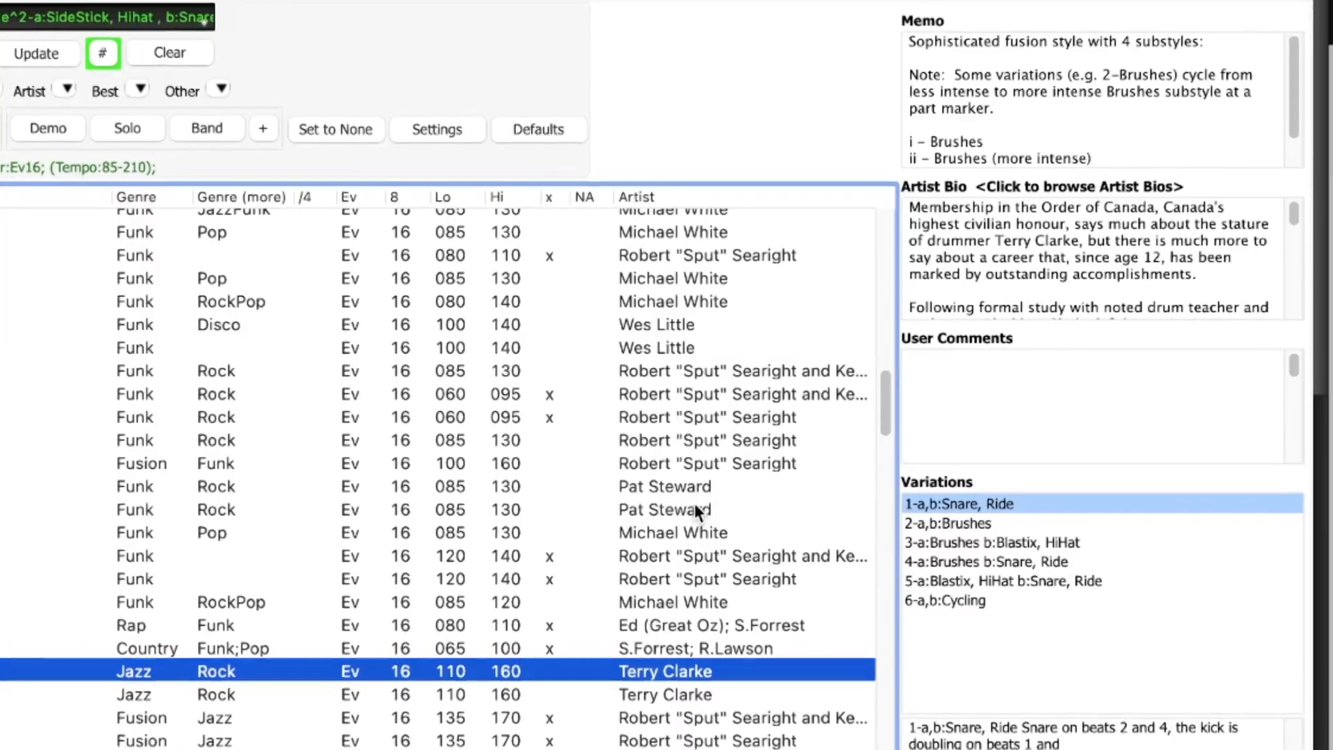
click(694, 507)
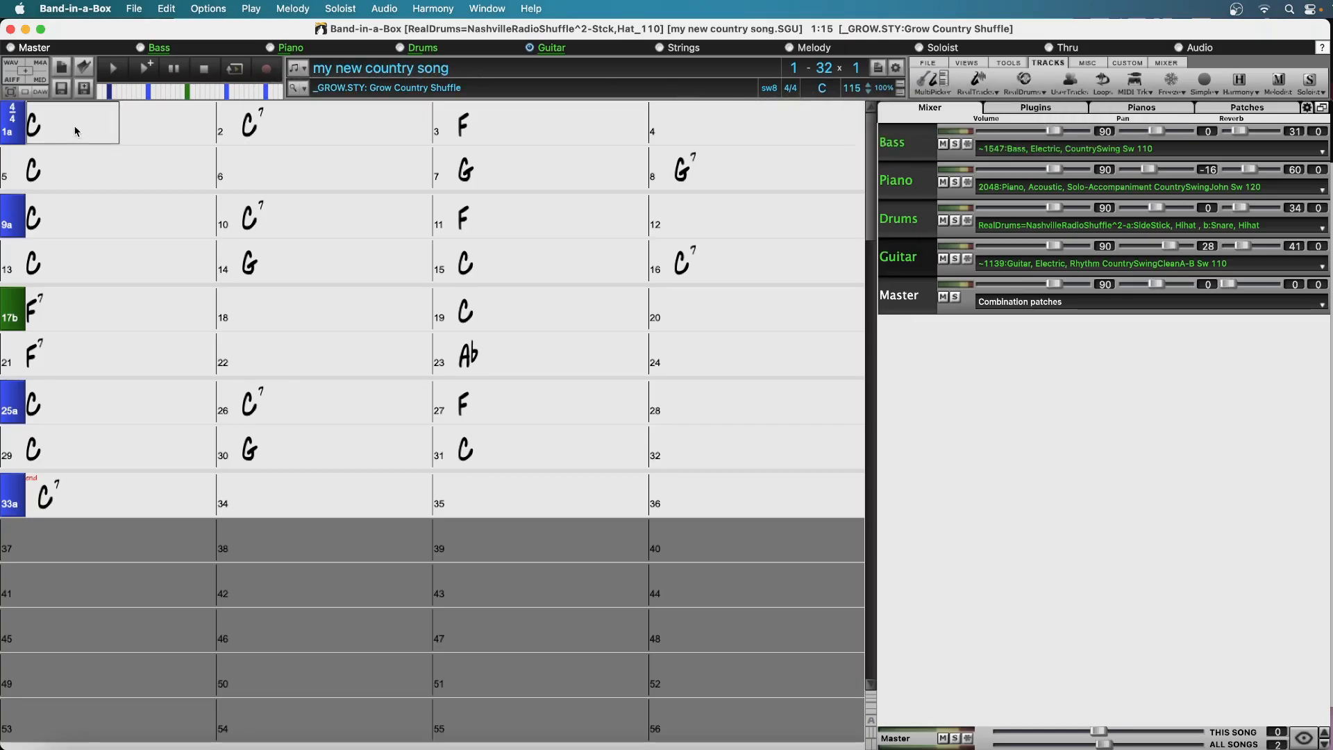
Open the StylePicker, look up the song title "your cheatin" and filter the styles to match the Hank Williams version
text(m)
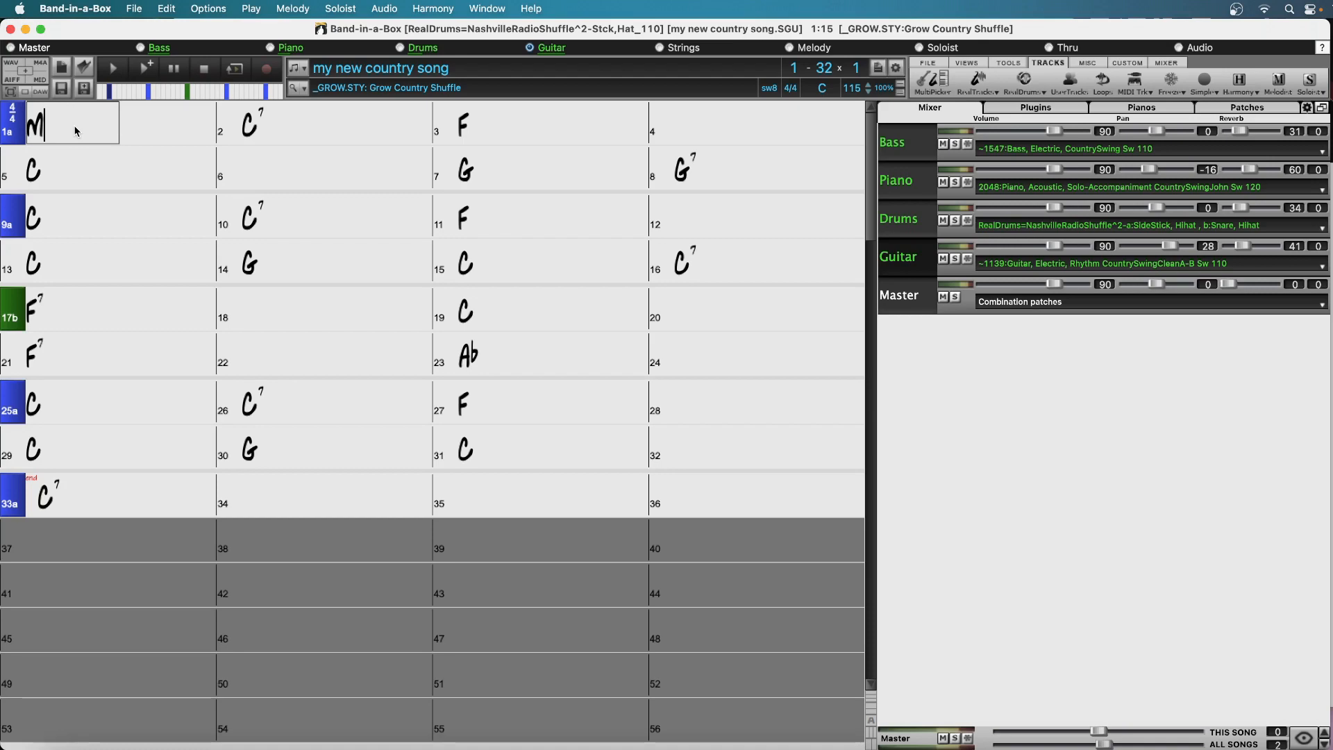
key(Return)
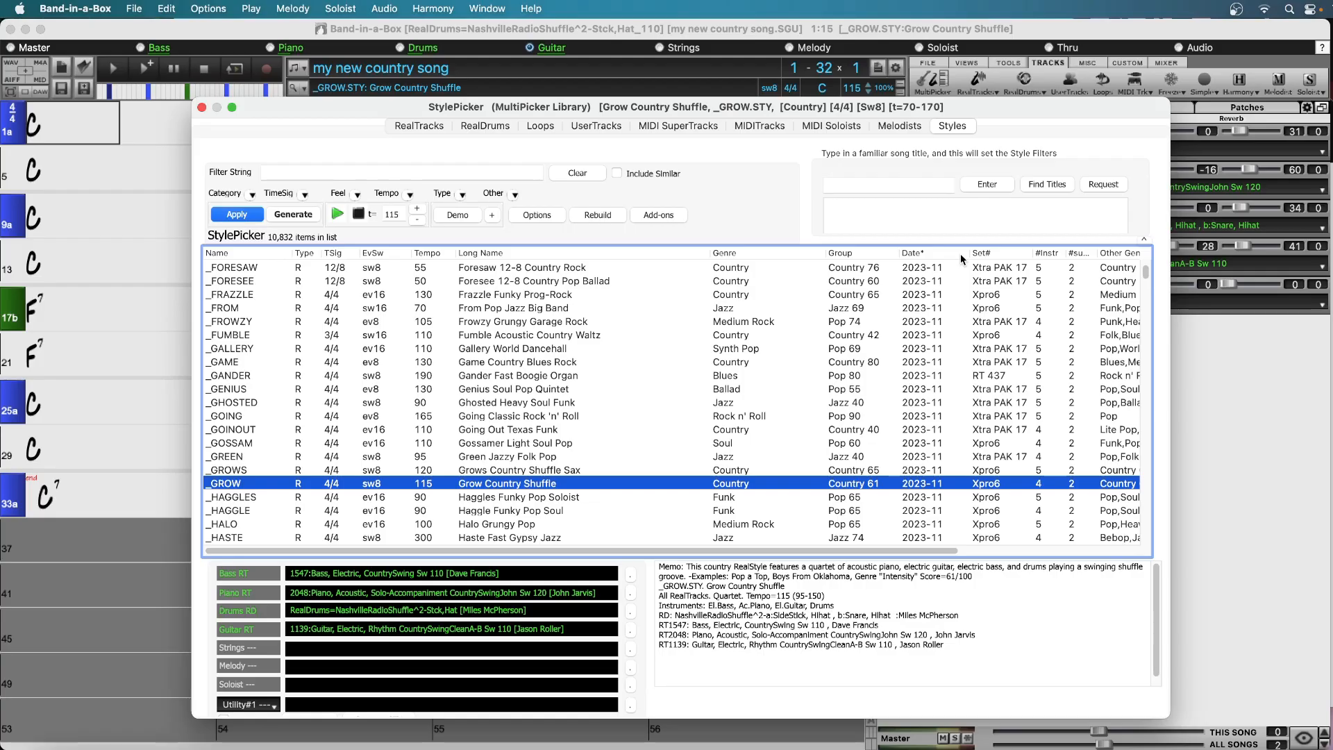
click(868, 182)
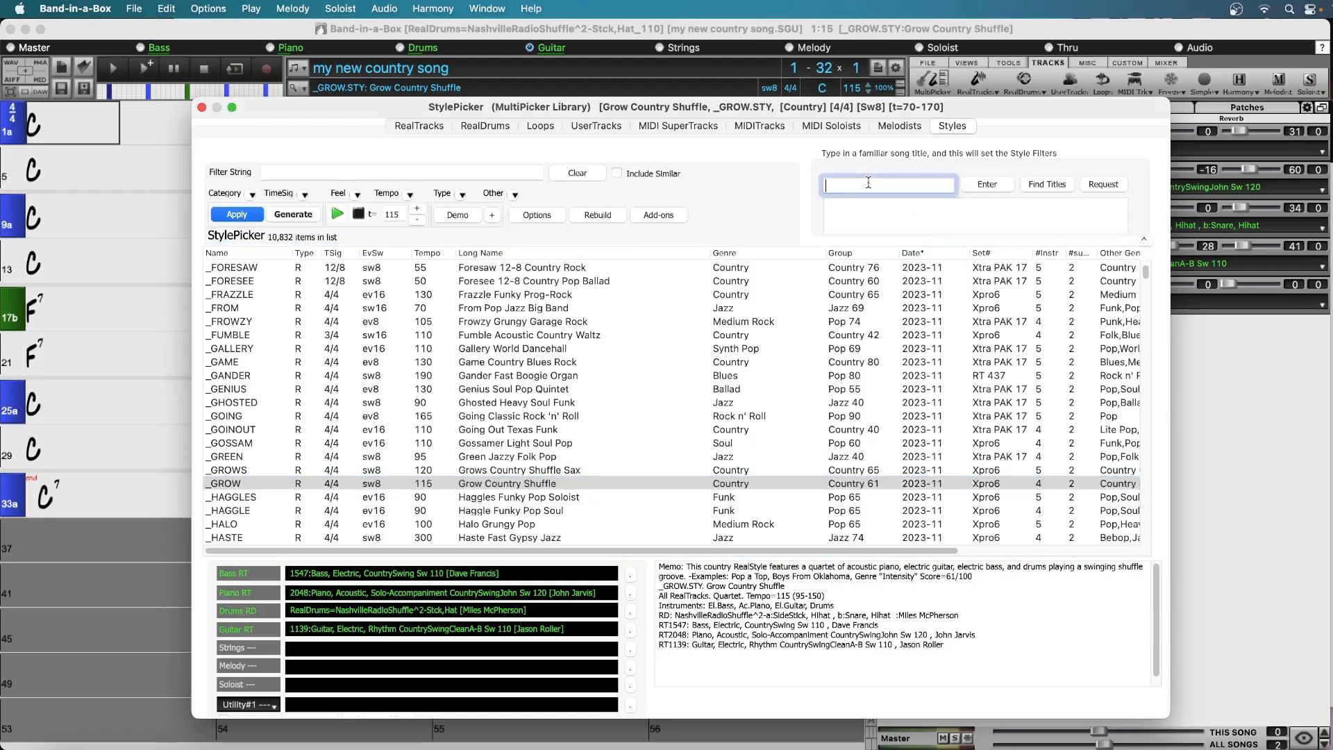
text(your)
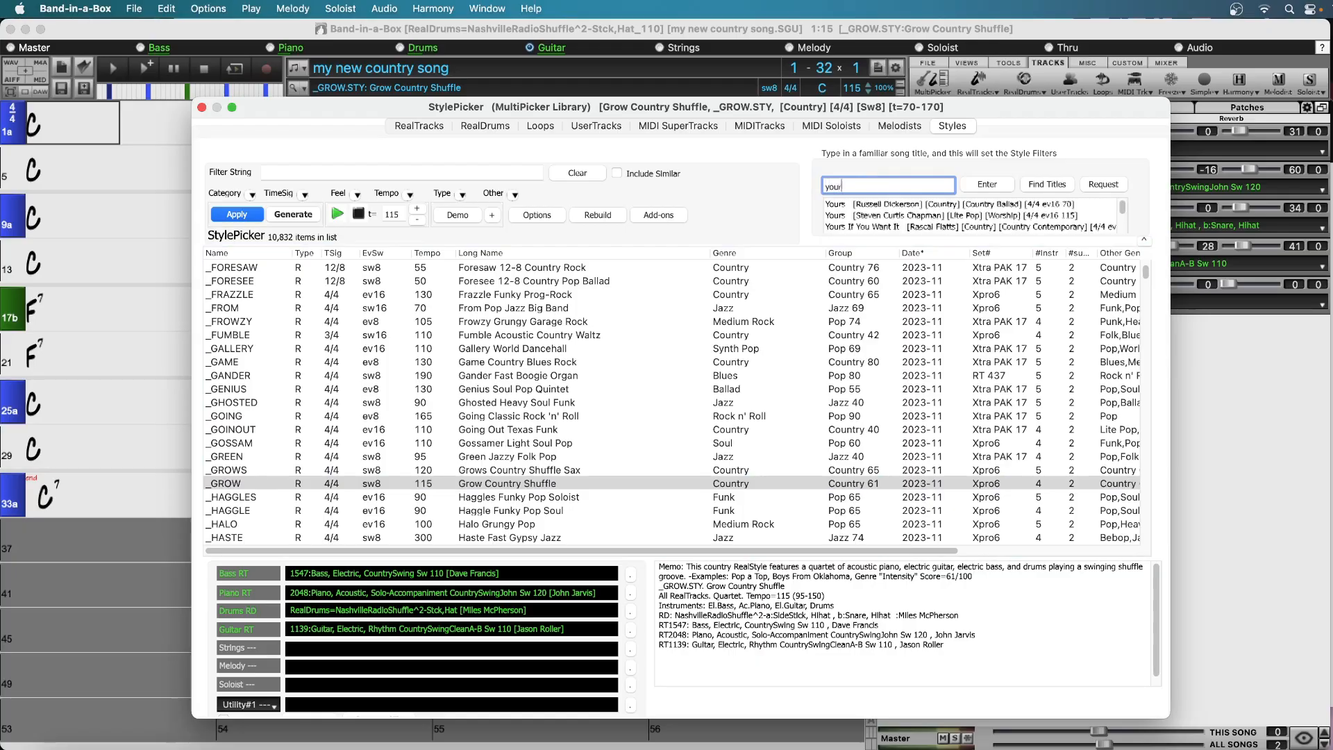
text( cheatin)
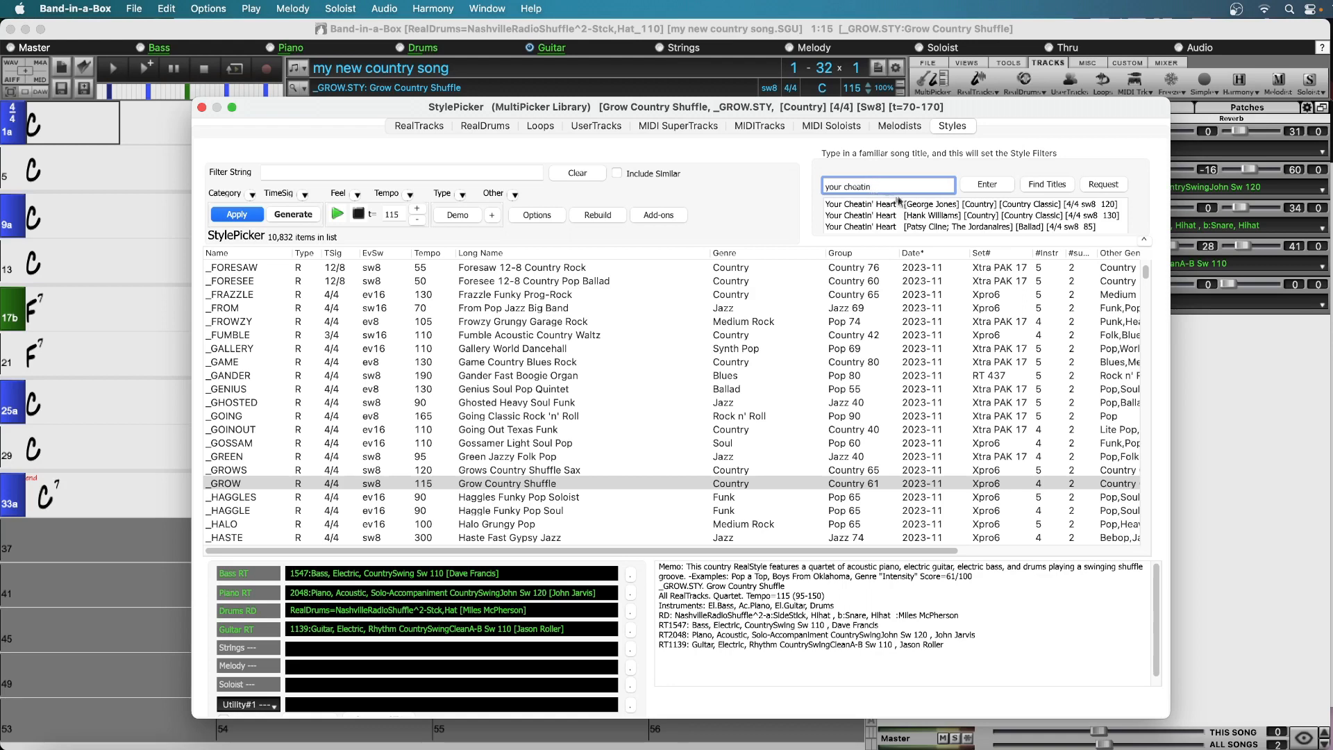
click(927, 215)
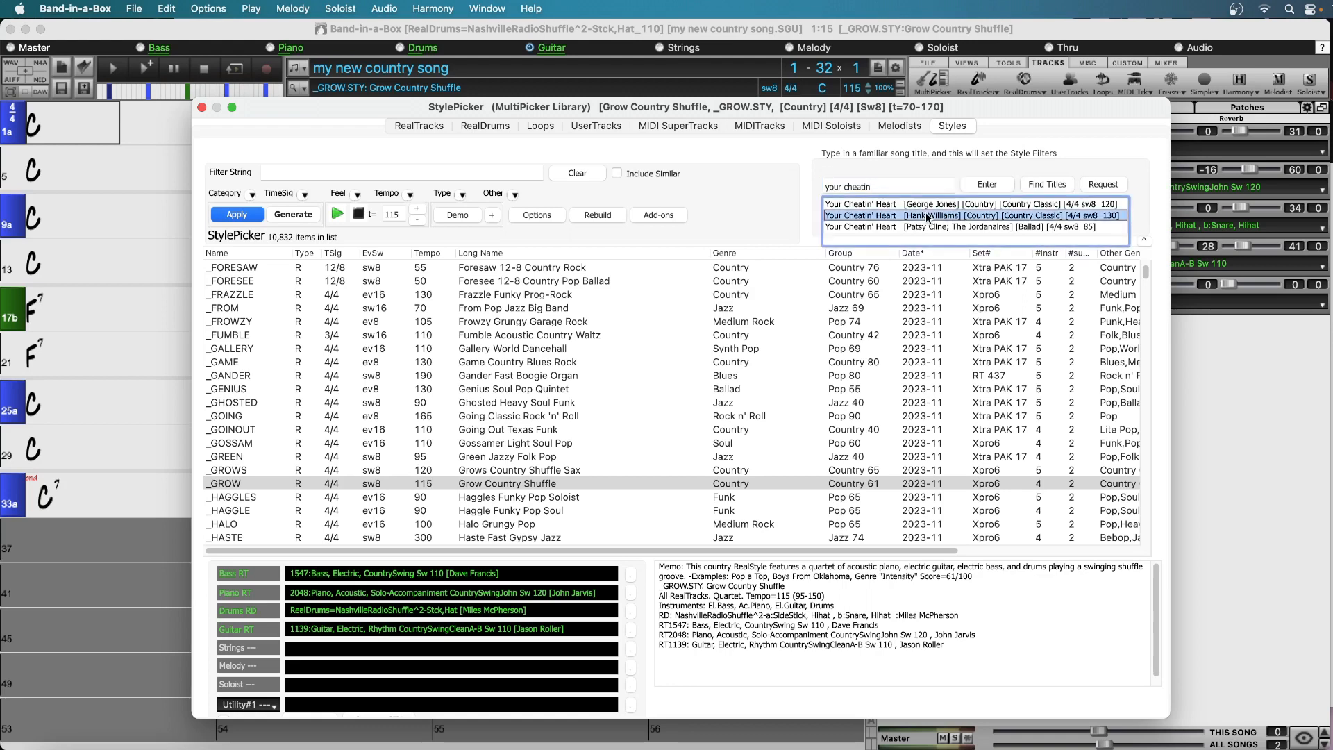
double_click(927, 216)
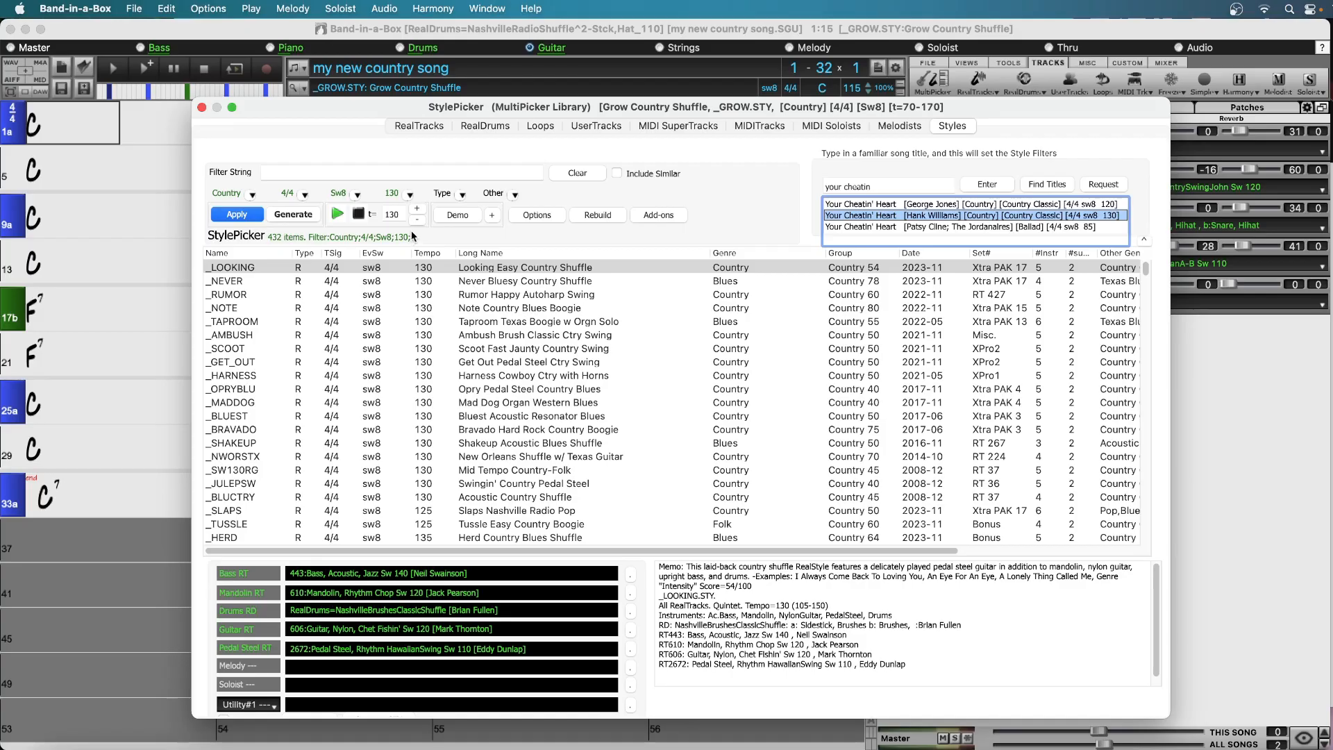
Narrow the style filters to the Country Classic category and a tempo of 115
click(252, 195)
click(349, 427)
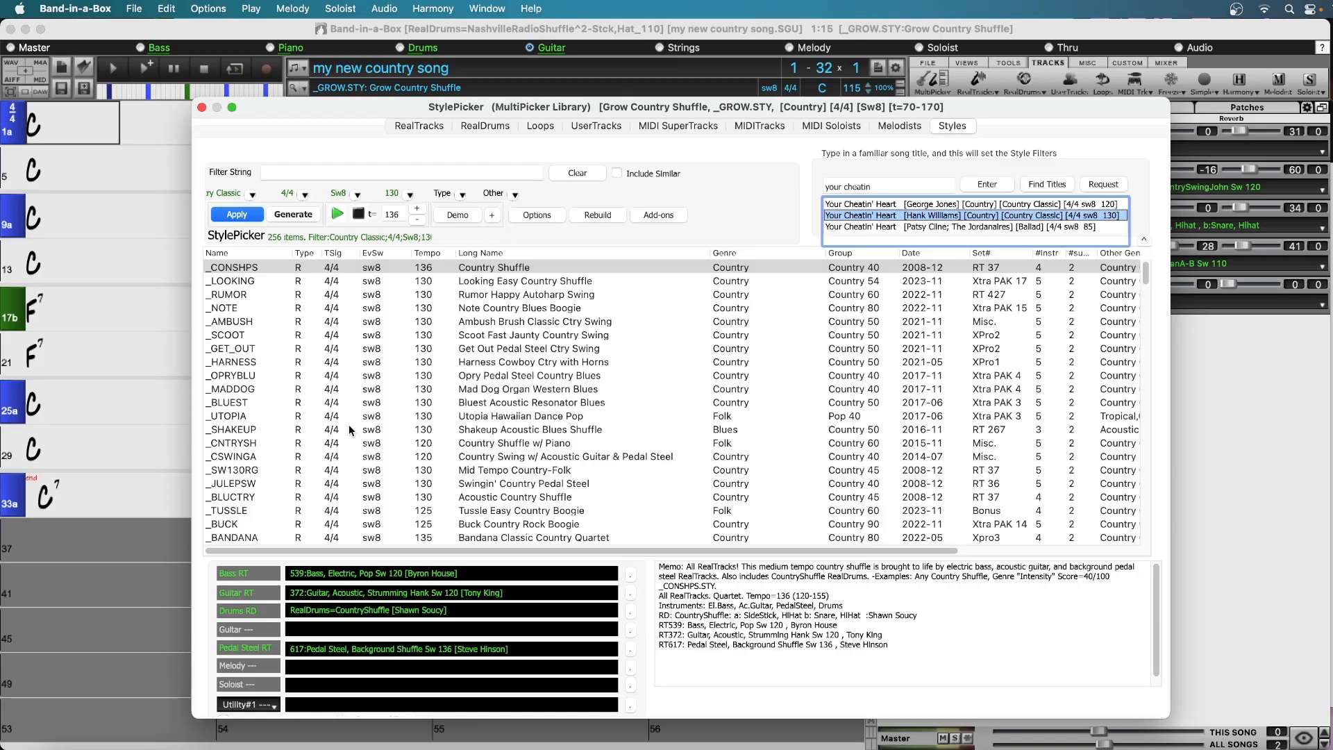
click(407, 193)
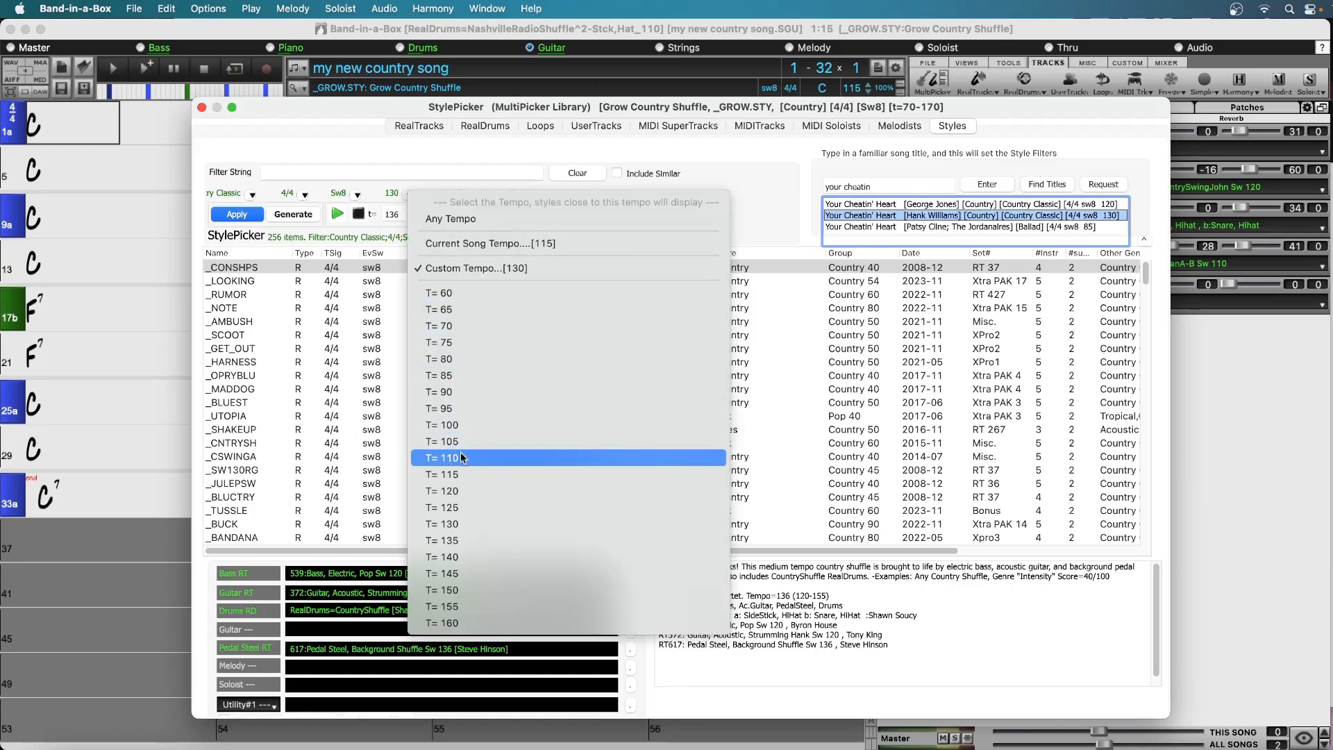
click(468, 474)
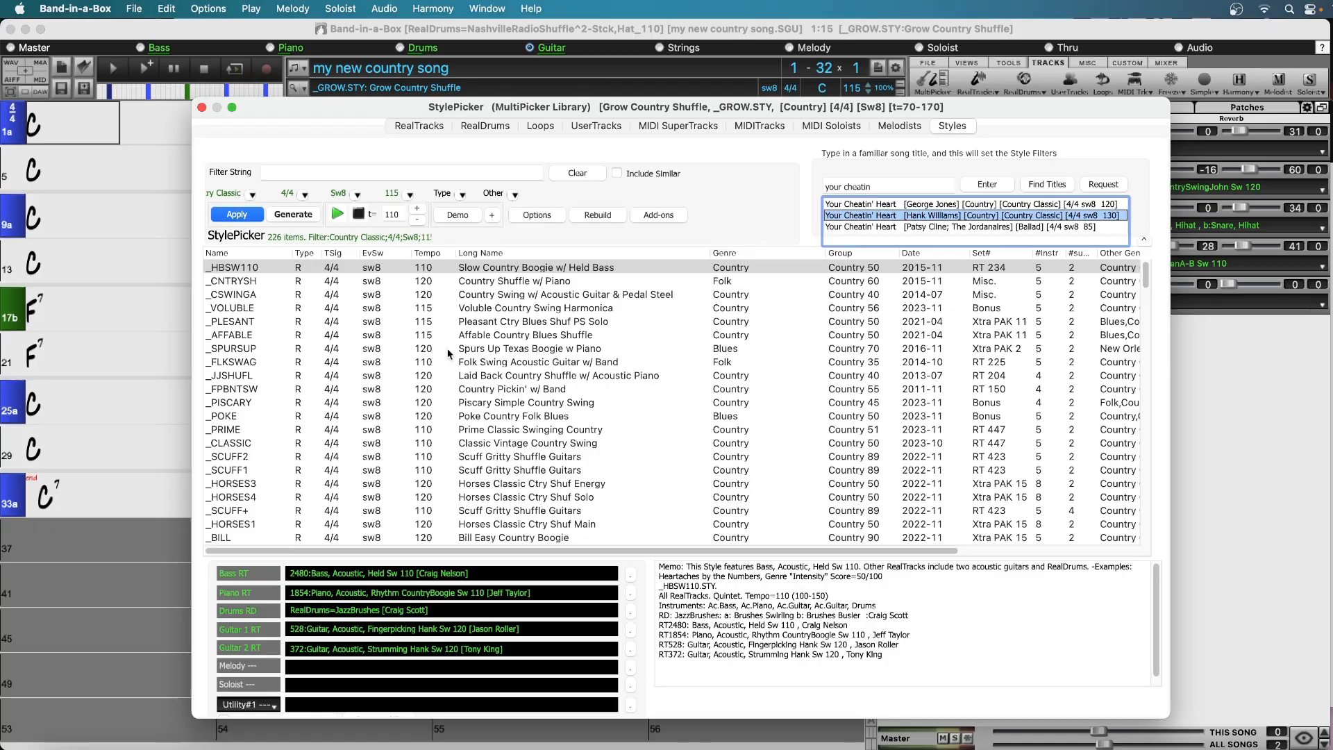
Enable the StylePicker options for playing the Chord Sheet chords and for playing a preview portion when auditioning styles
click(536, 214)
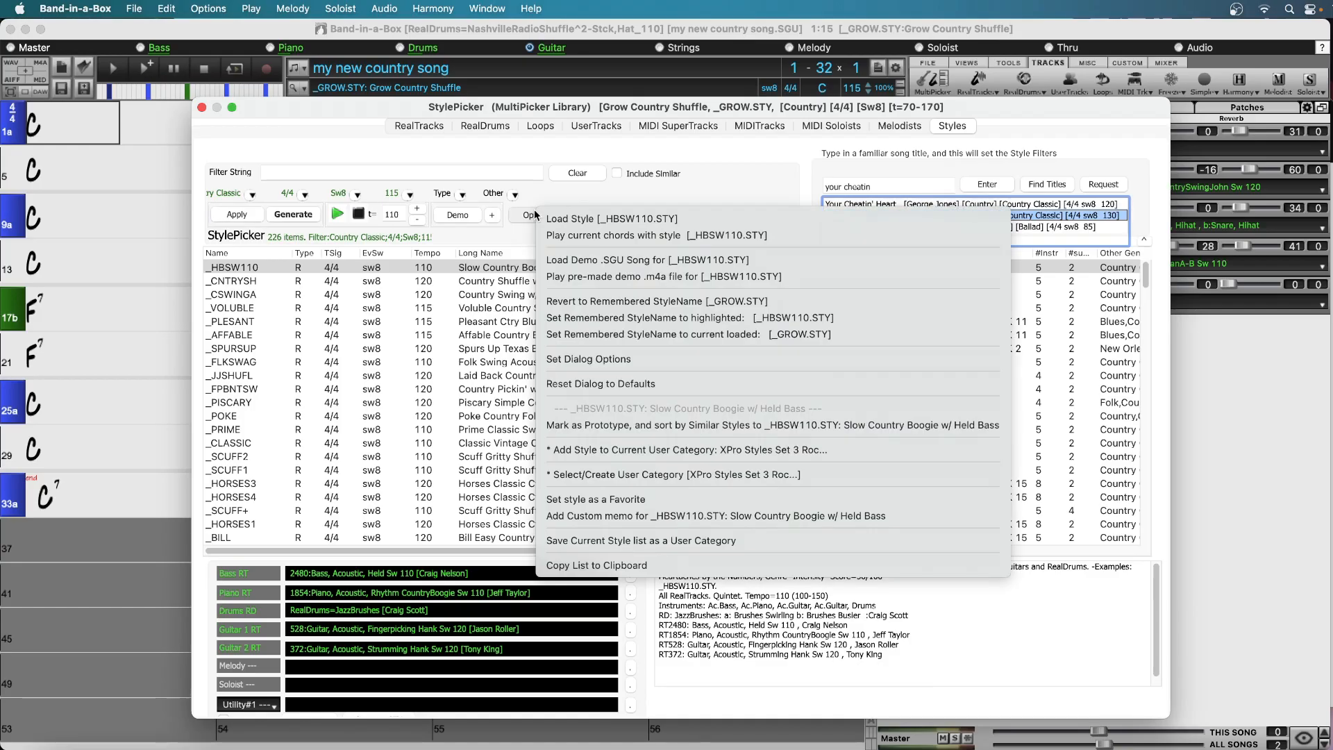
click(579, 363)
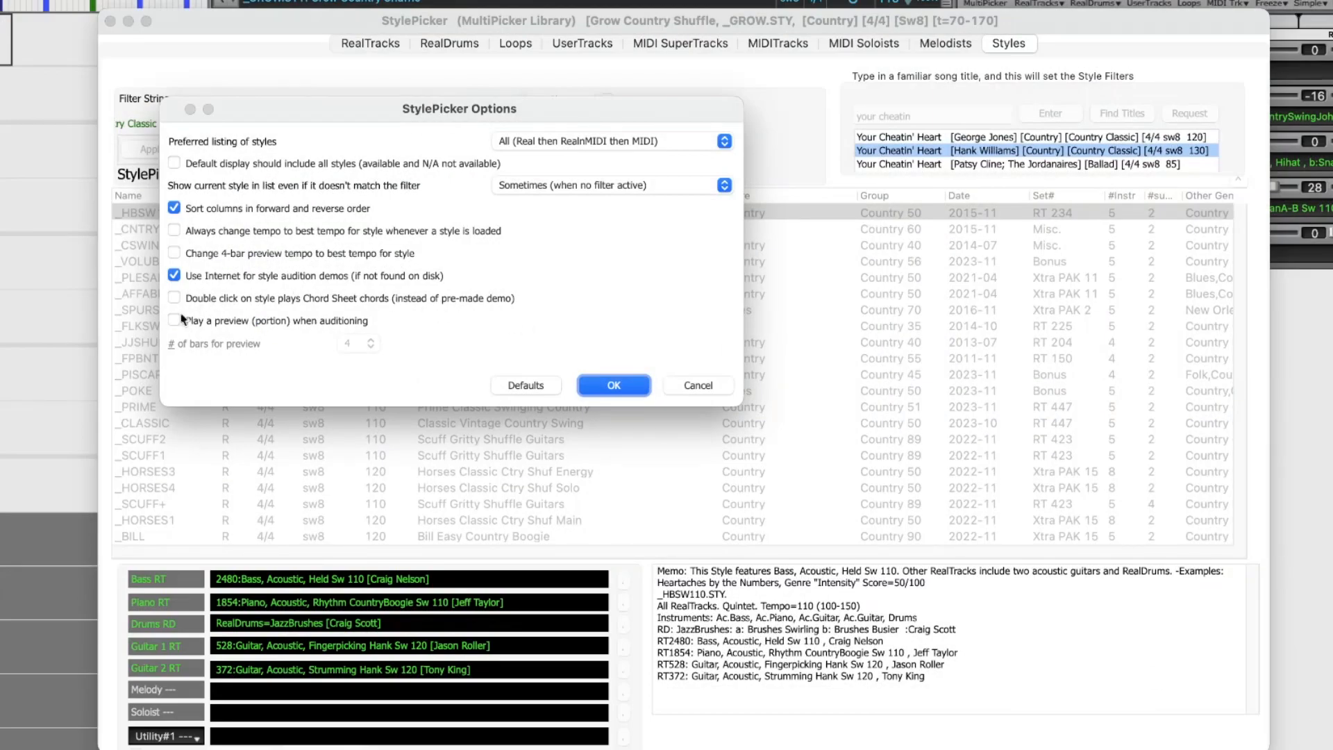
click(176, 319)
click(174, 299)
click(613, 387)
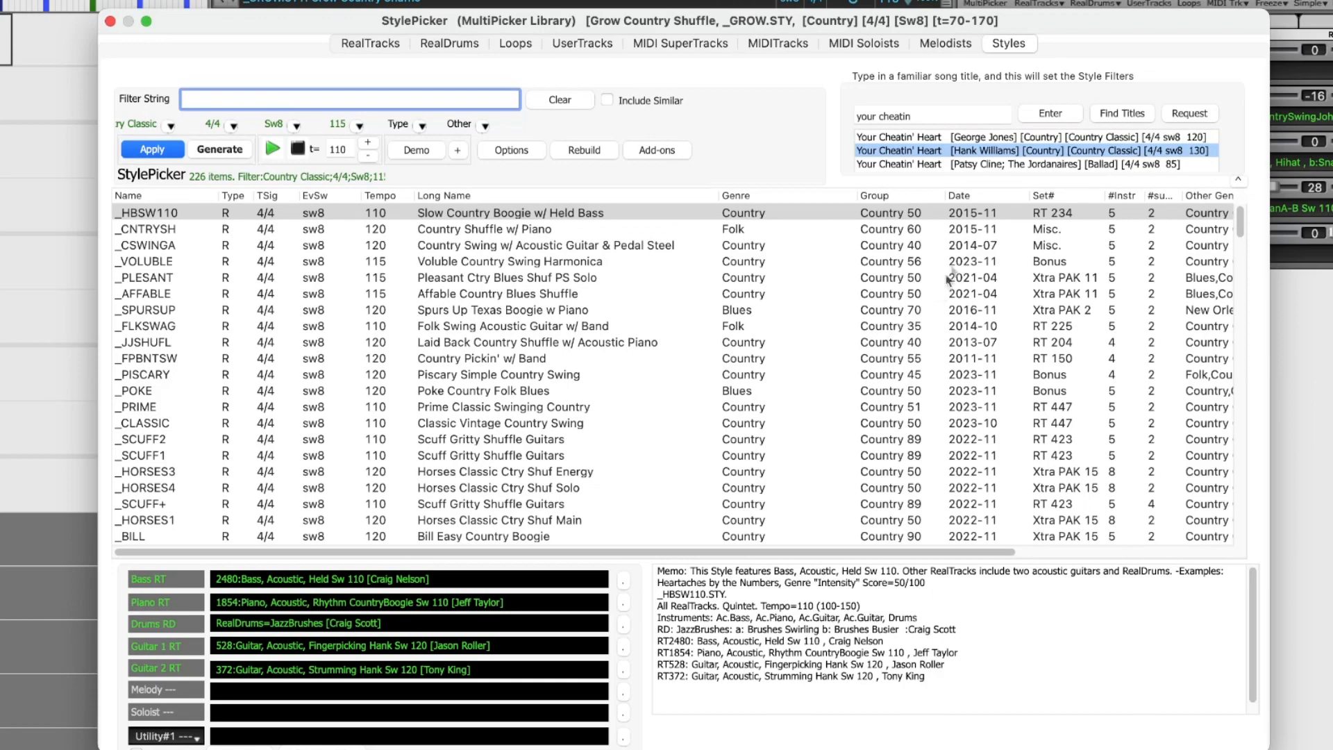
Sort the filtered style list by date with the newest styles first and go to its beginning
click(982, 197)
click(982, 195)
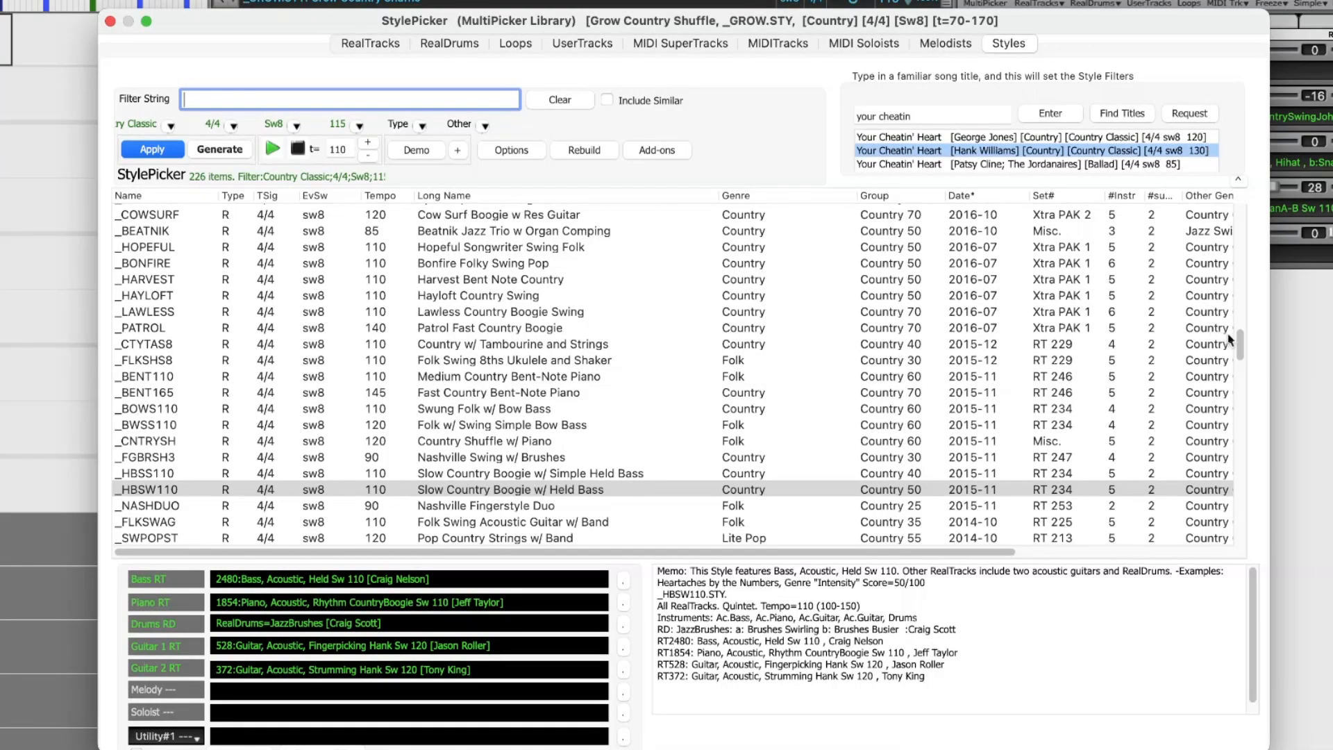
drag(1239, 347, 1227, 203)
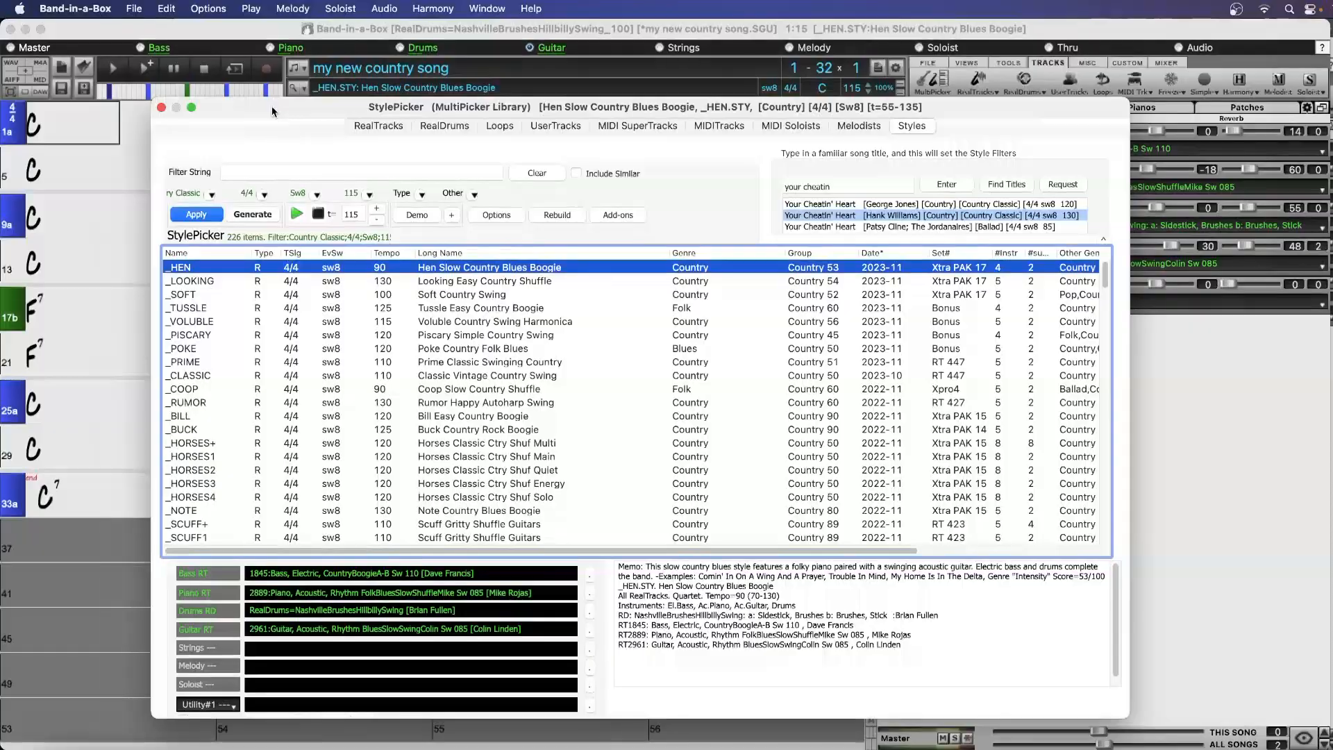
Audition Hen Slow Country Blues Boogie, Soft Country Swing, Tussle Easy Country Boogie and Voluble Country Swing Harmonica with the chord sheet in view
drag(271, 108, 574, 298)
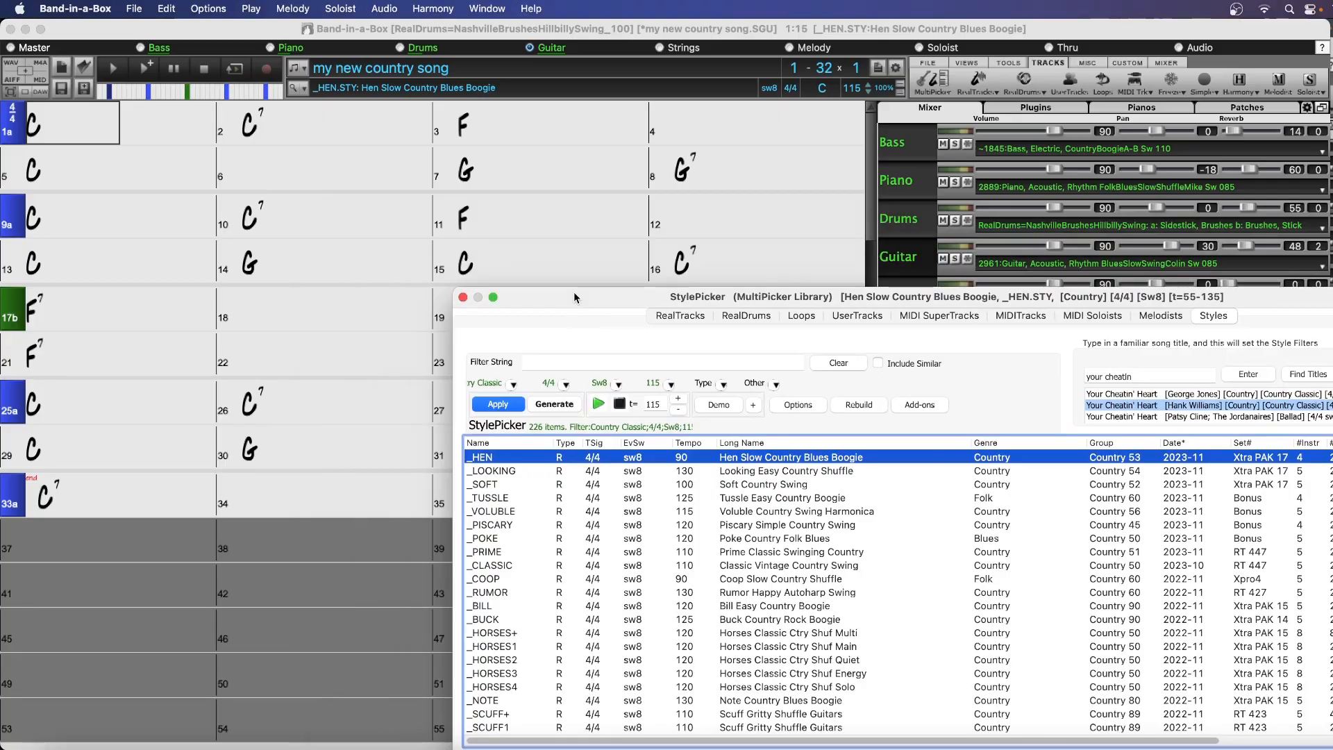
double_click(775, 460)
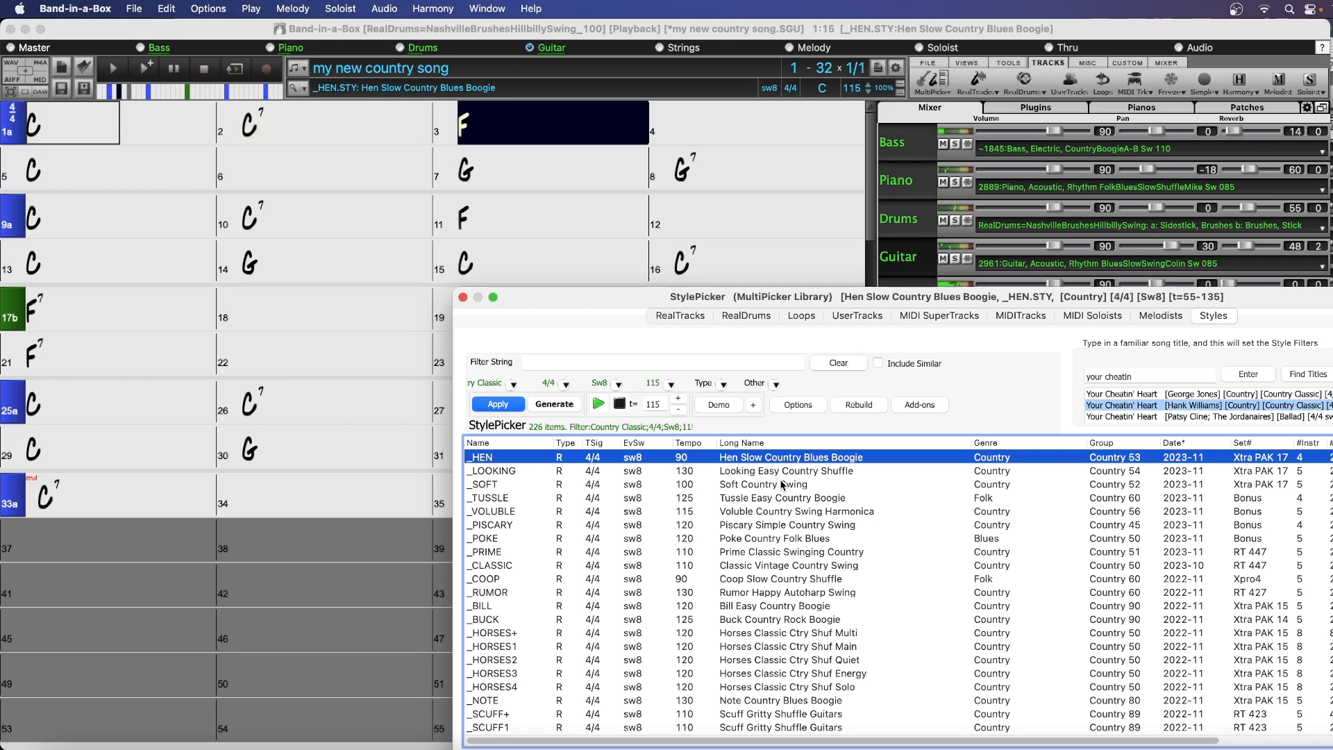
double_click(781, 483)
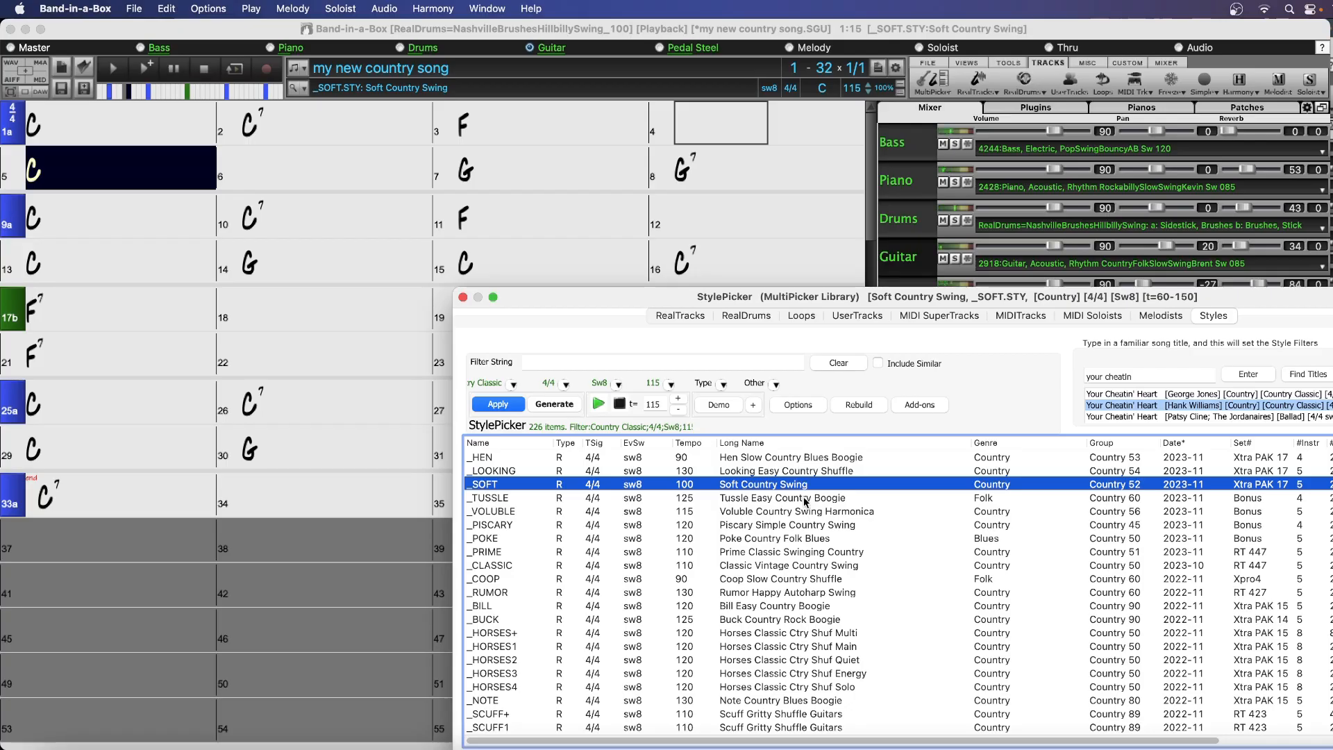
click(805, 497)
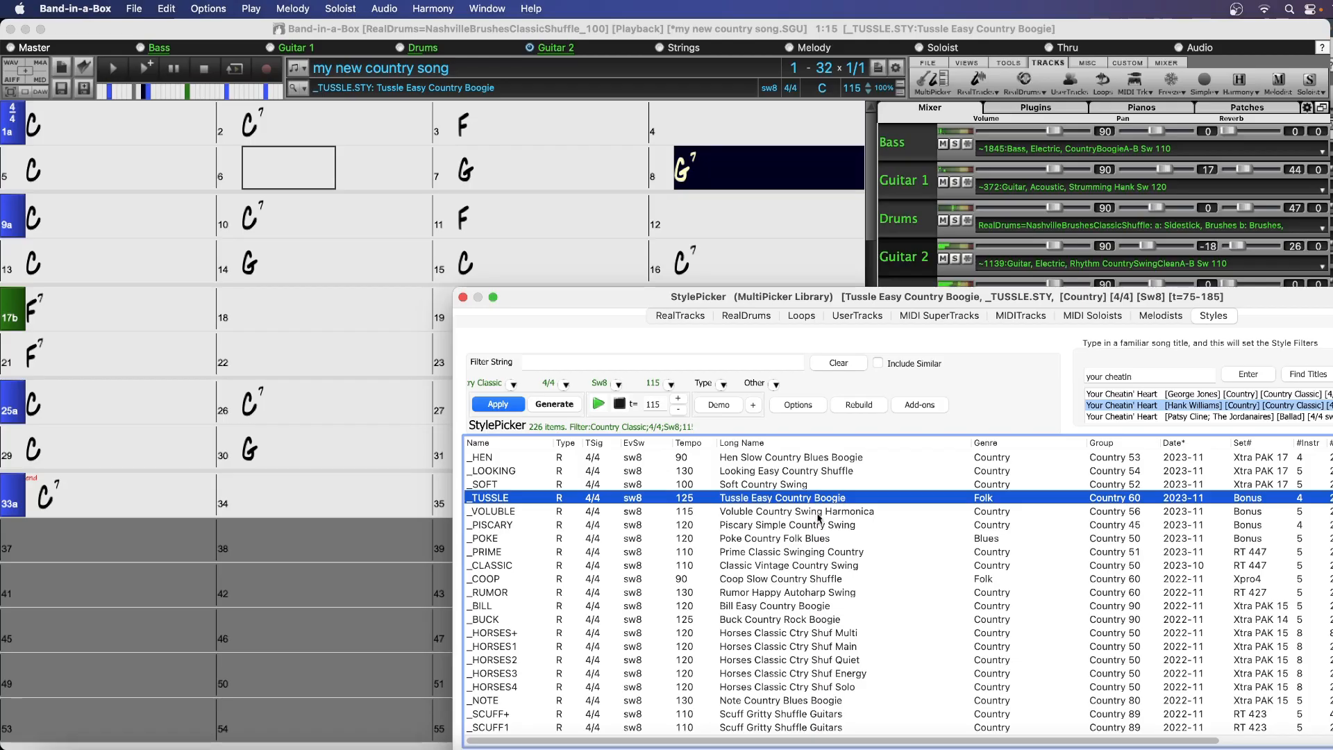
click(819, 514)
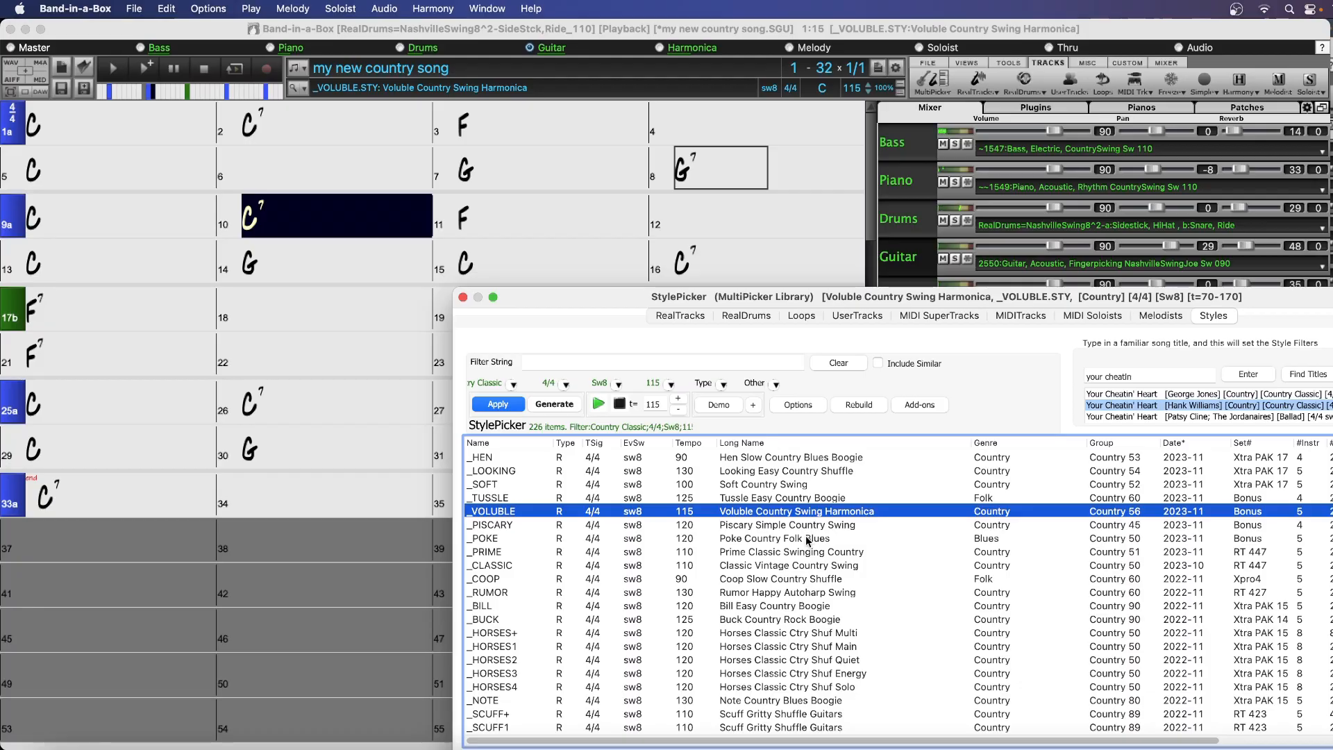
Audition the Poke Country Folk Blues and Classic Vintage Country Swing styles, and apply Classic Vintage Country Swing to the song
click(809, 541)
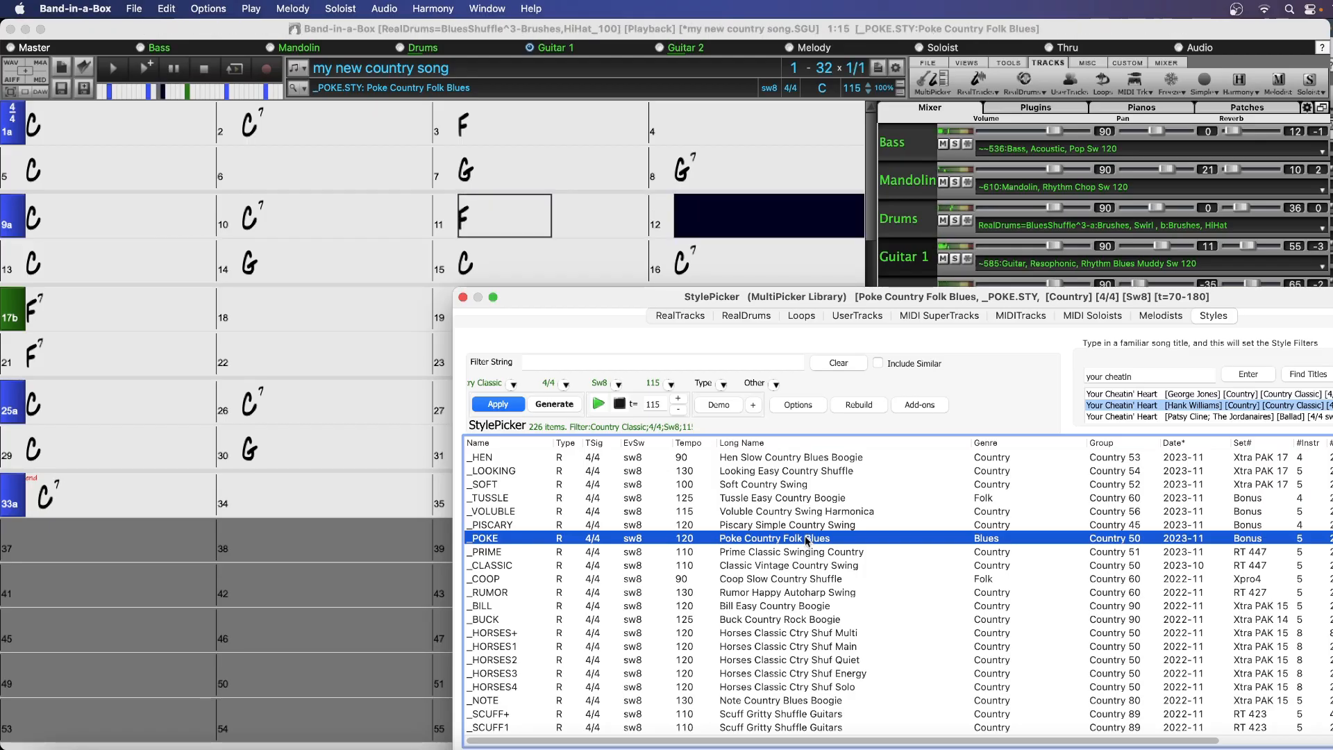
click(779, 565)
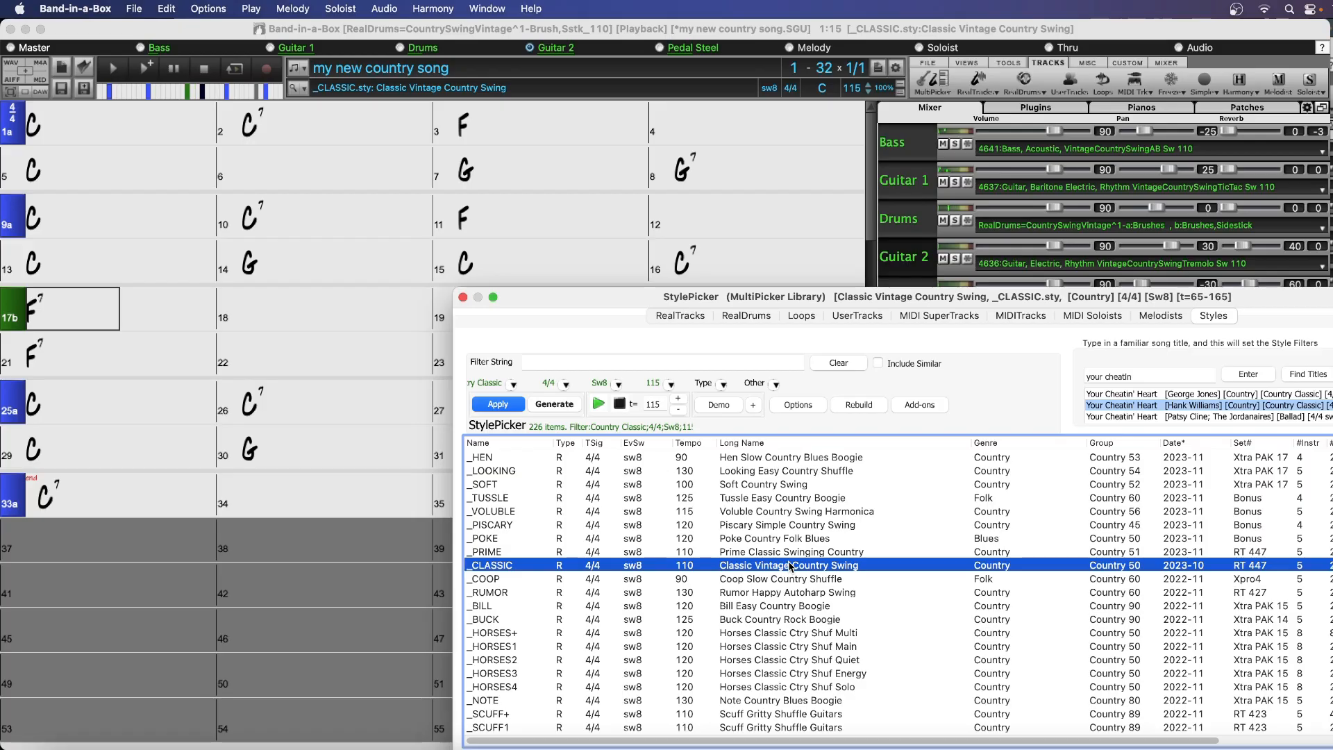
click(619, 404)
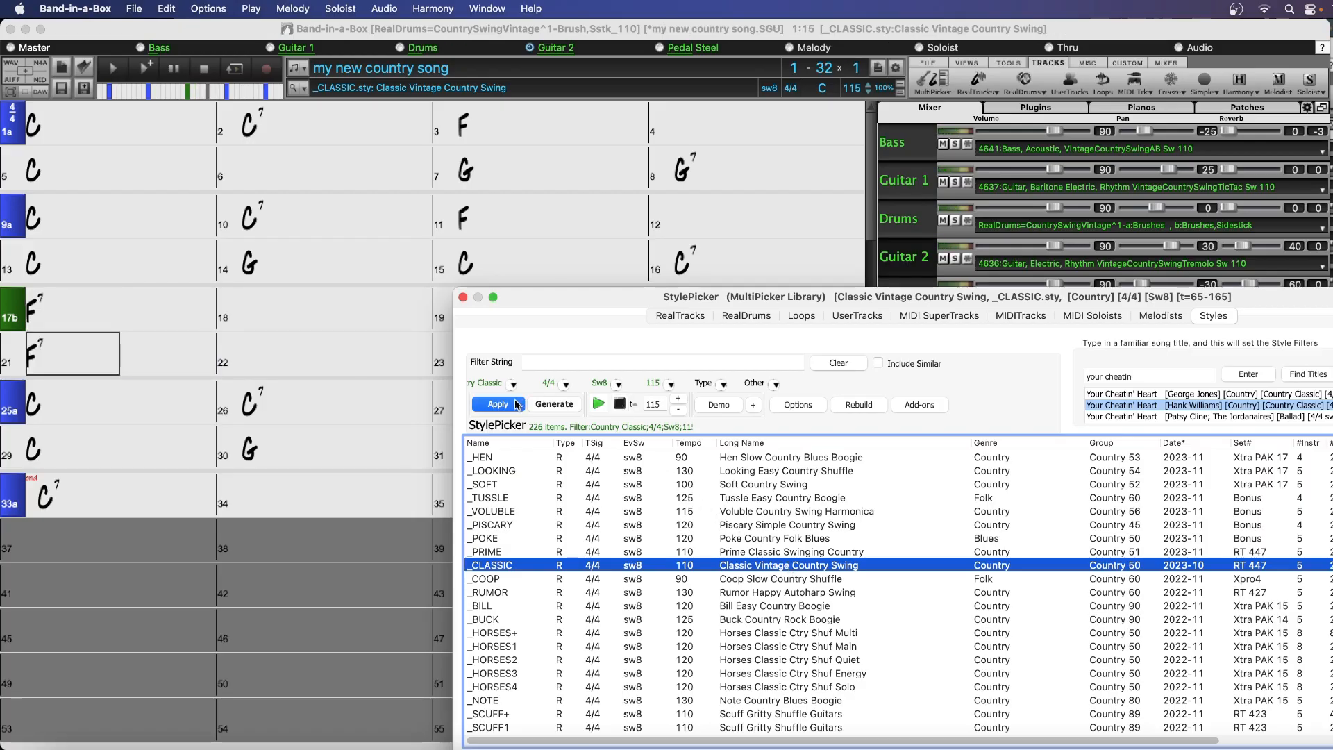
click(515, 405)
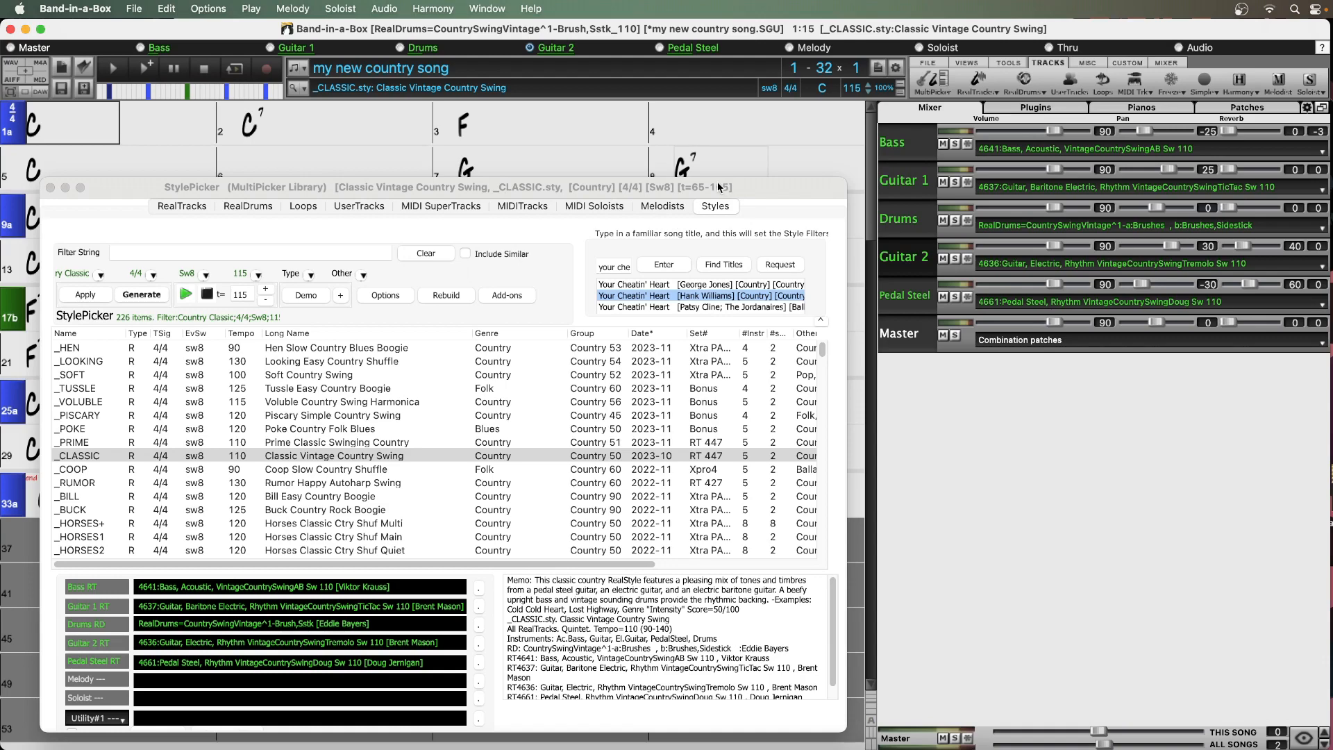
Look through the MultiPicker Library's lists of RealTracks, RealDrums, MIDI SuperTracks and MIDITracks
click(196, 208)
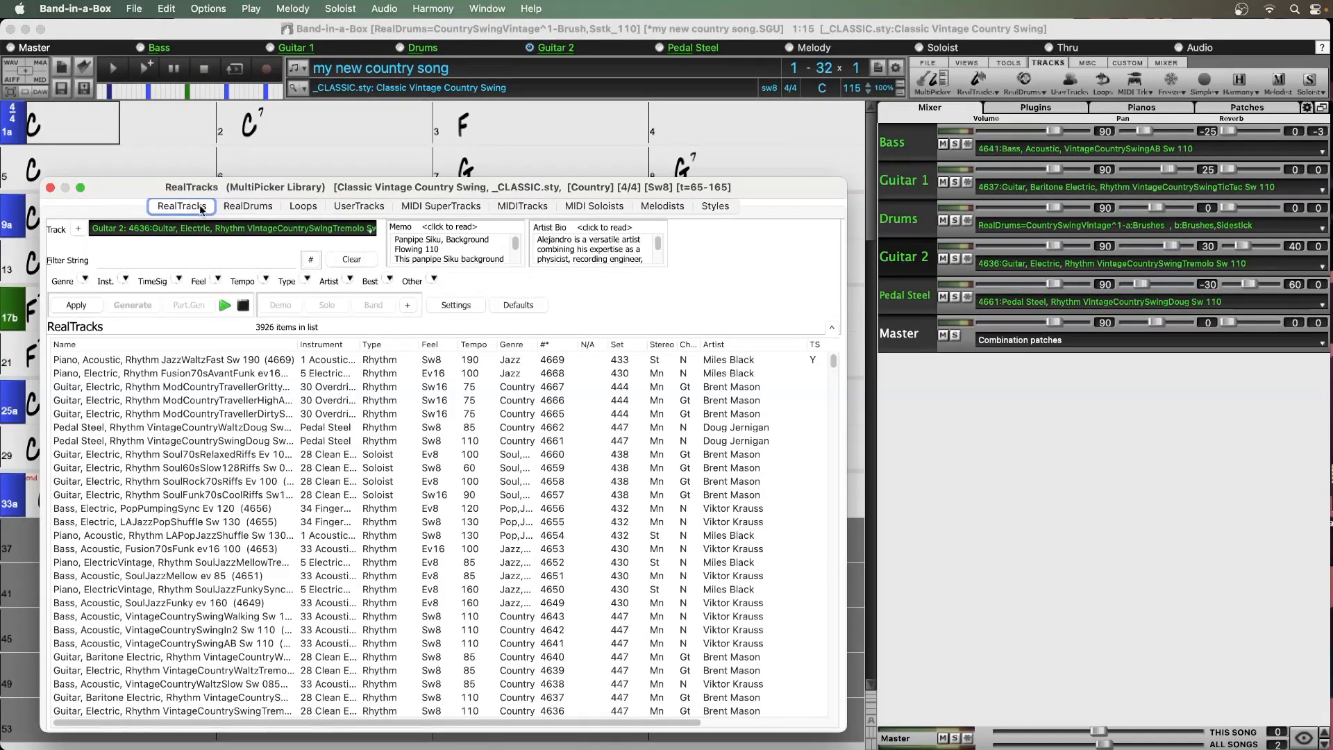
click(255, 206)
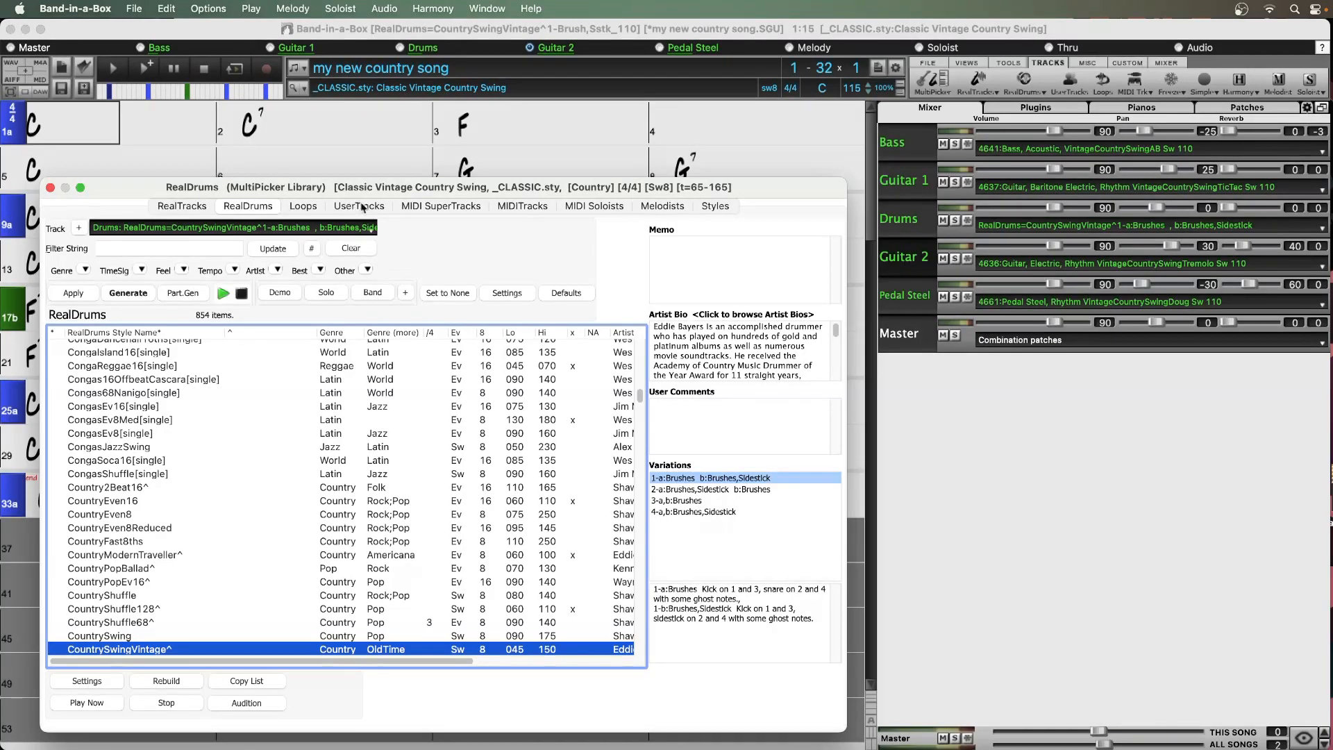
click(432, 205)
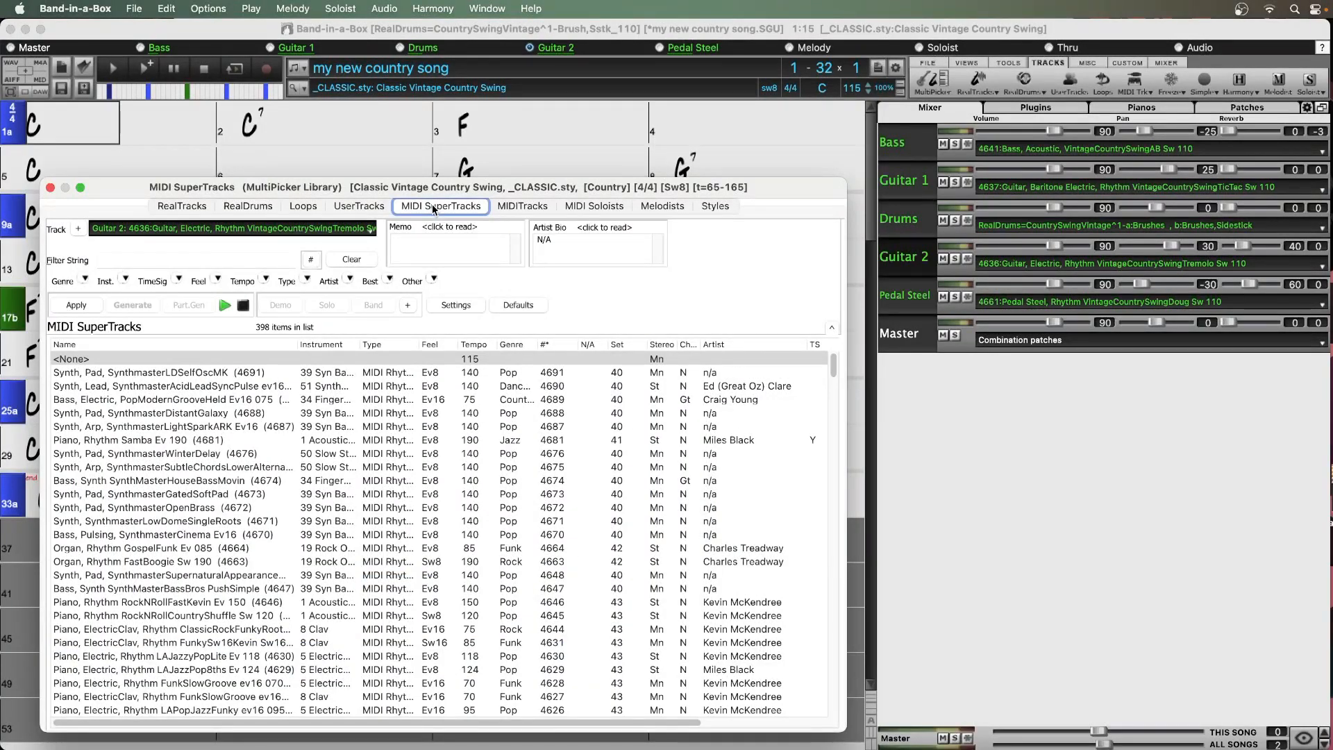
click(517, 205)
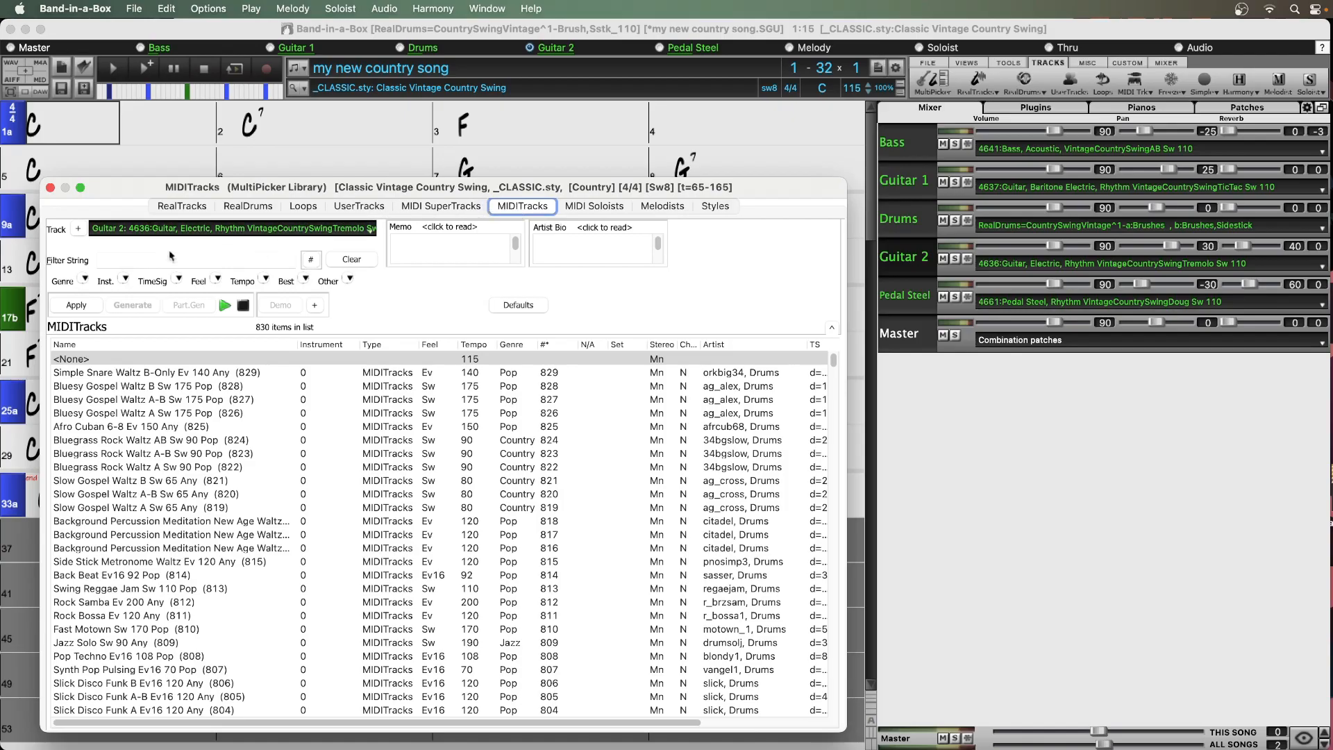
Review the available destination tracks and make Pedal Steel the current track for the MultiPicker Library
click(233, 230)
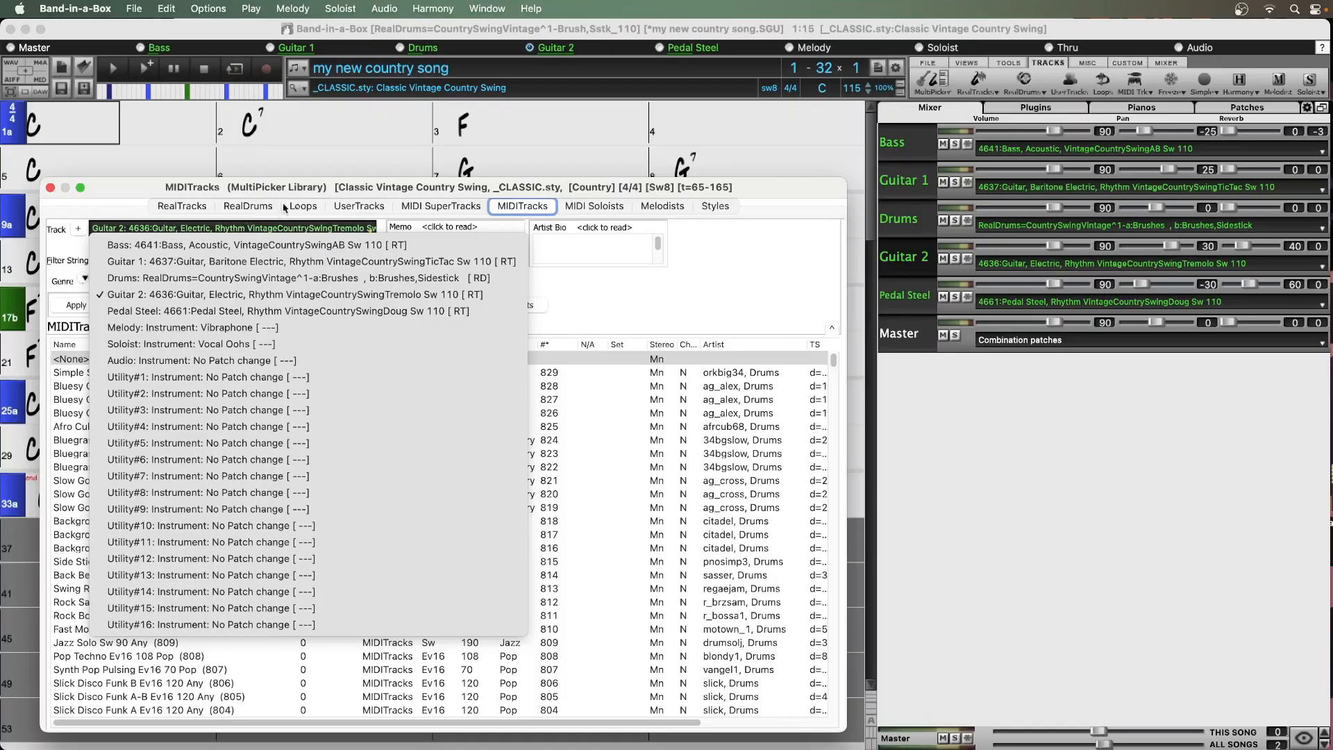
click(368, 191)
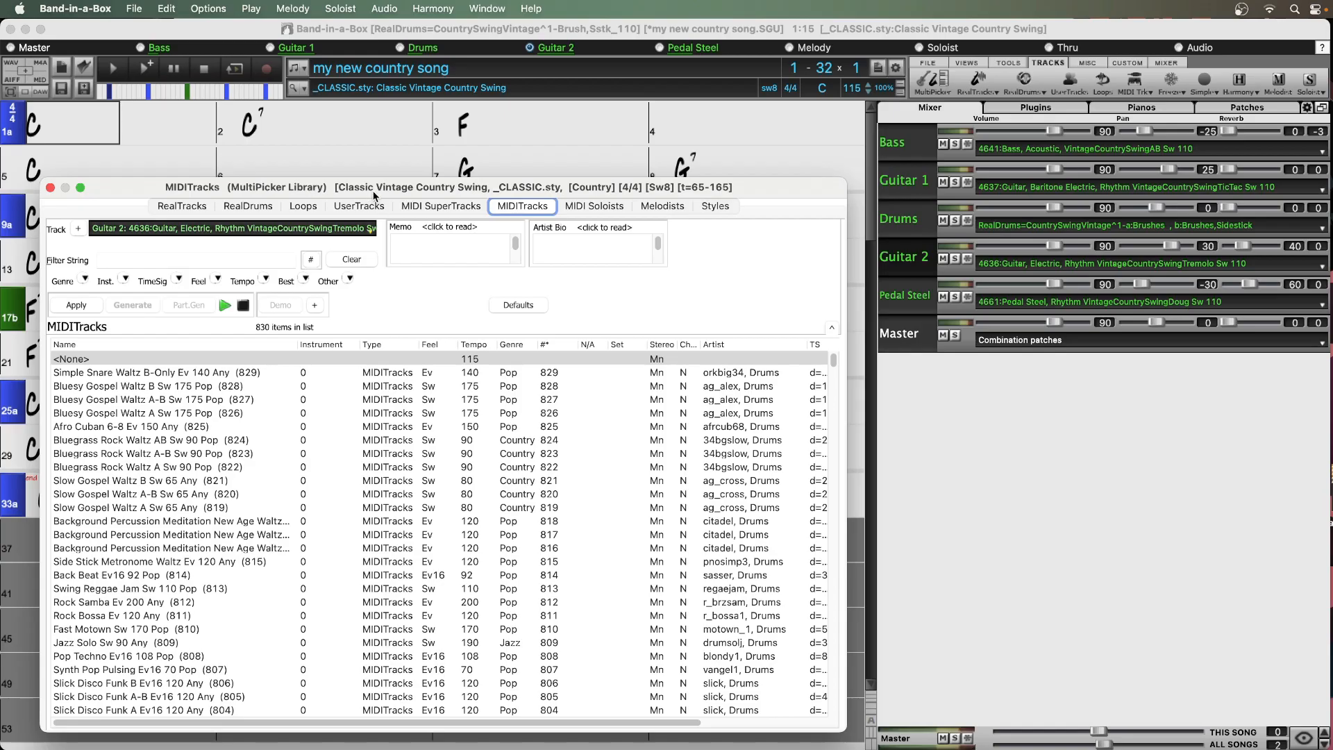
click(907, 144)
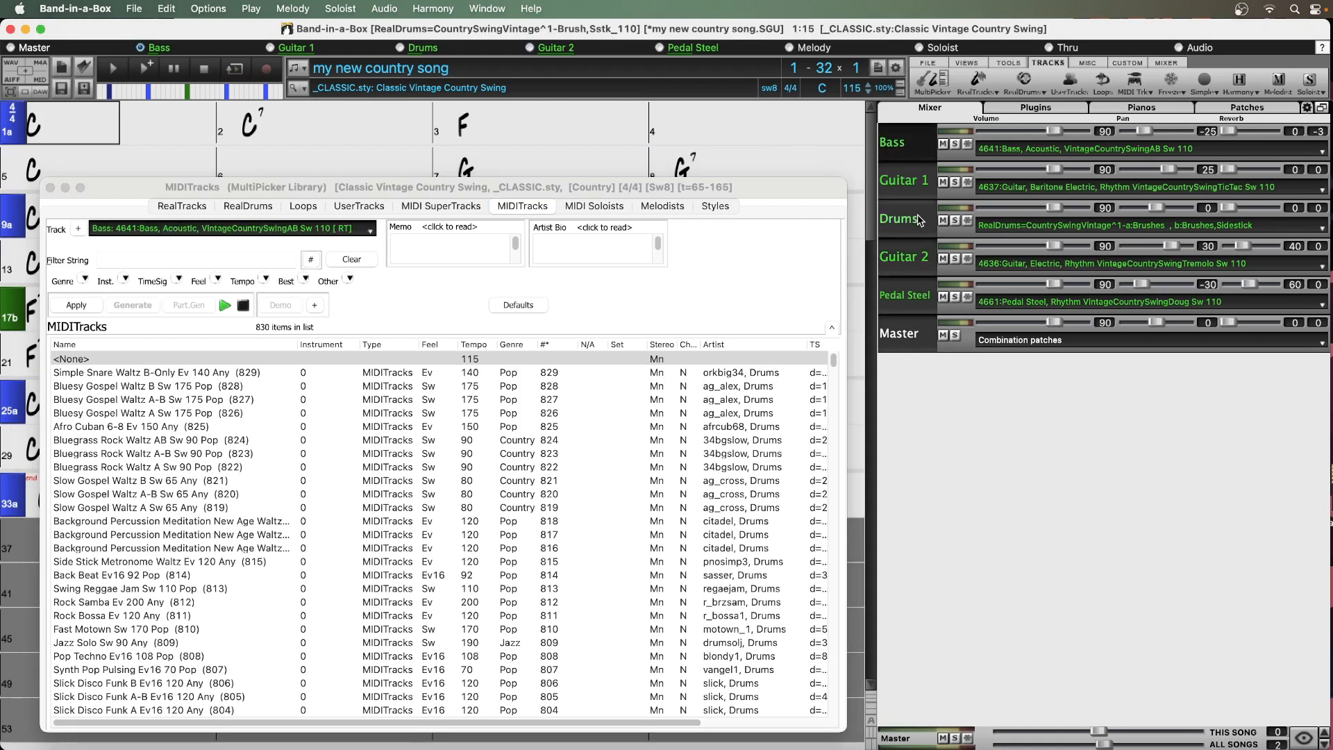
click(918, 299)
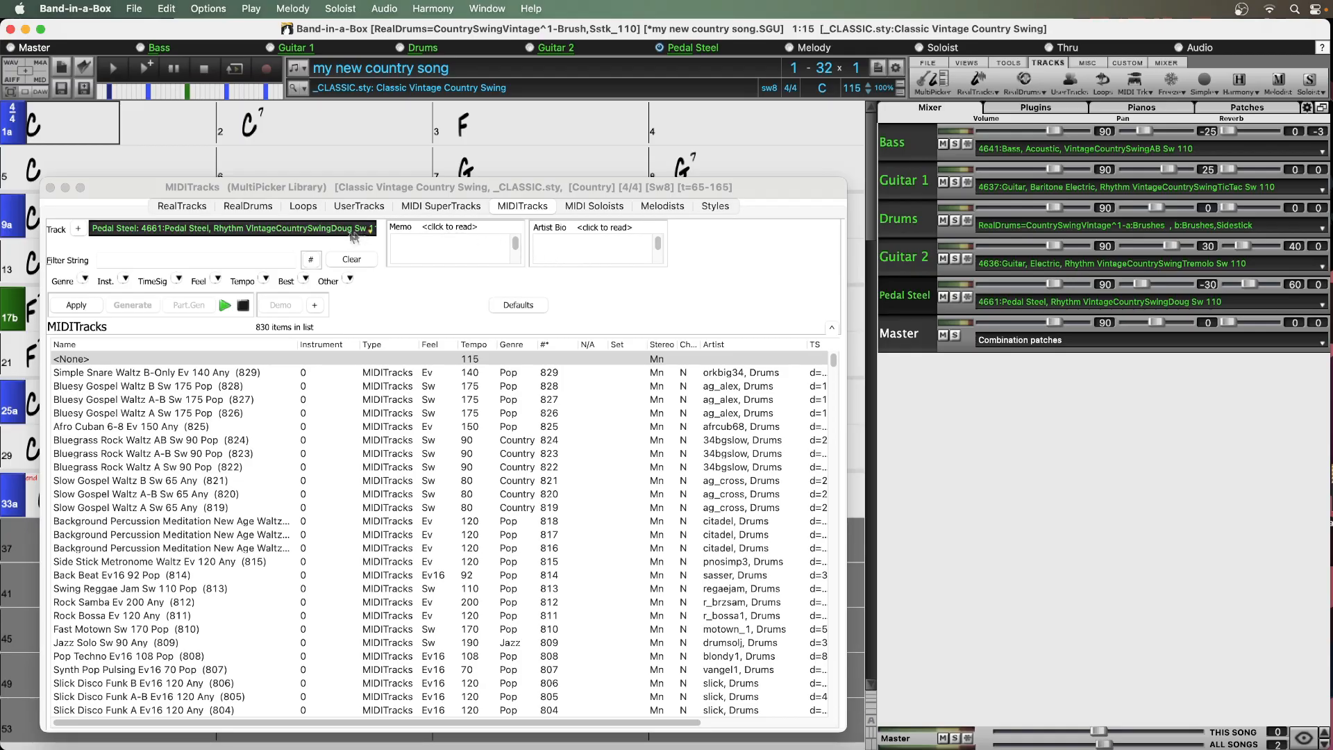
Filter the MIDITracks by the popular song title "your cheatin", choosing the Hank Williams version of Your Cheatin' Heart
click(302, 278)
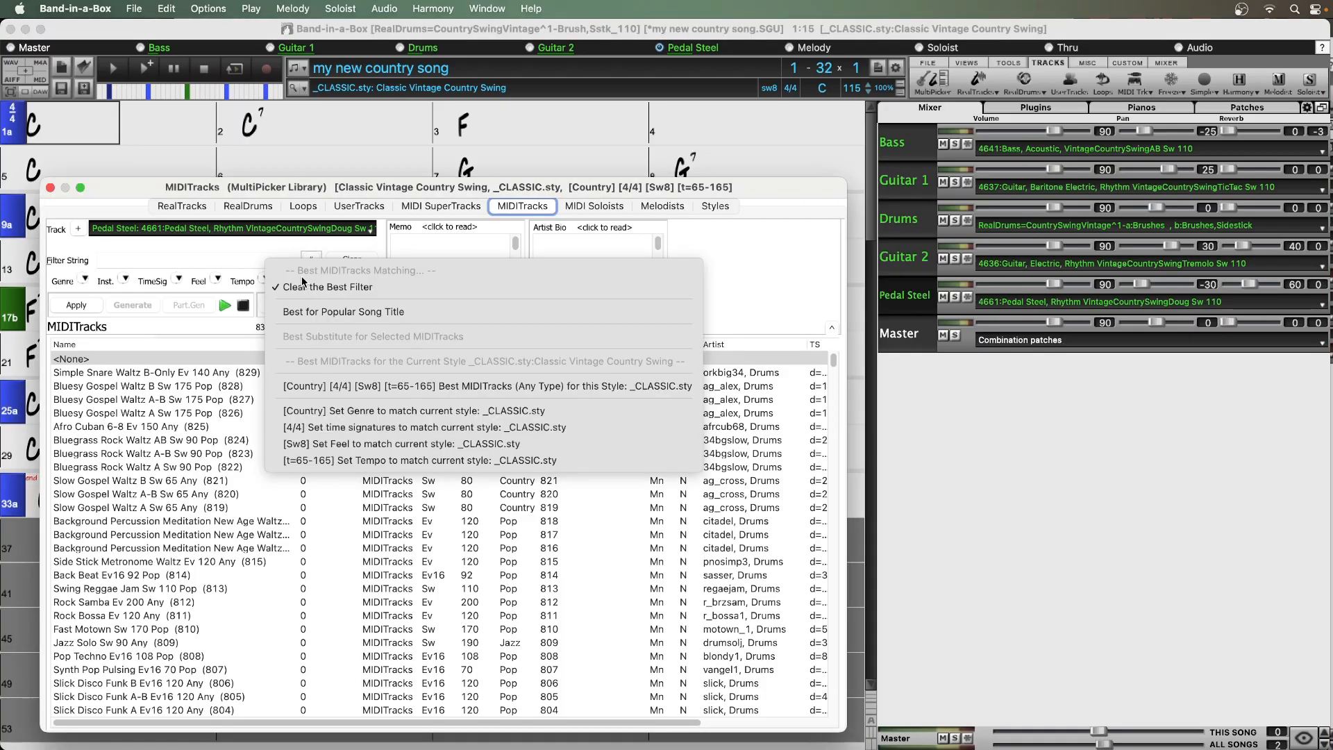
click(317, 311)
click(292, 311)
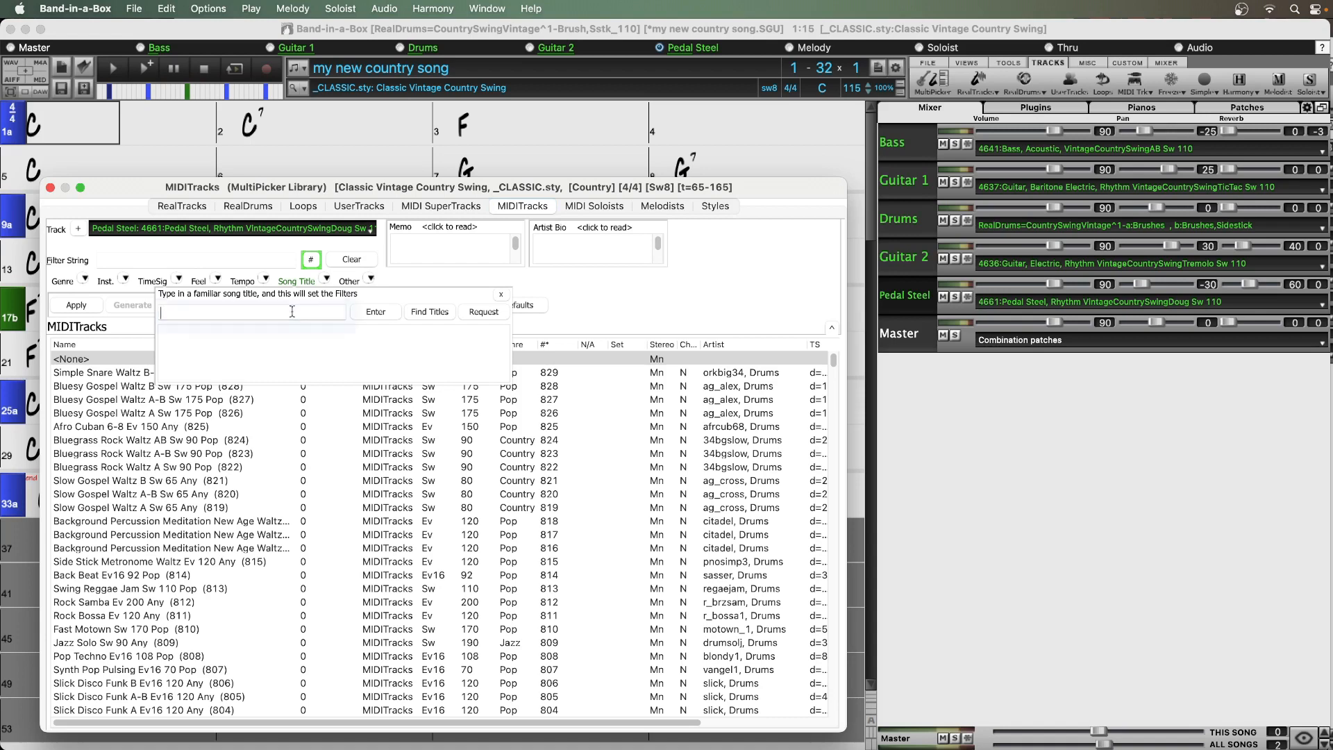
text(your cheatin)
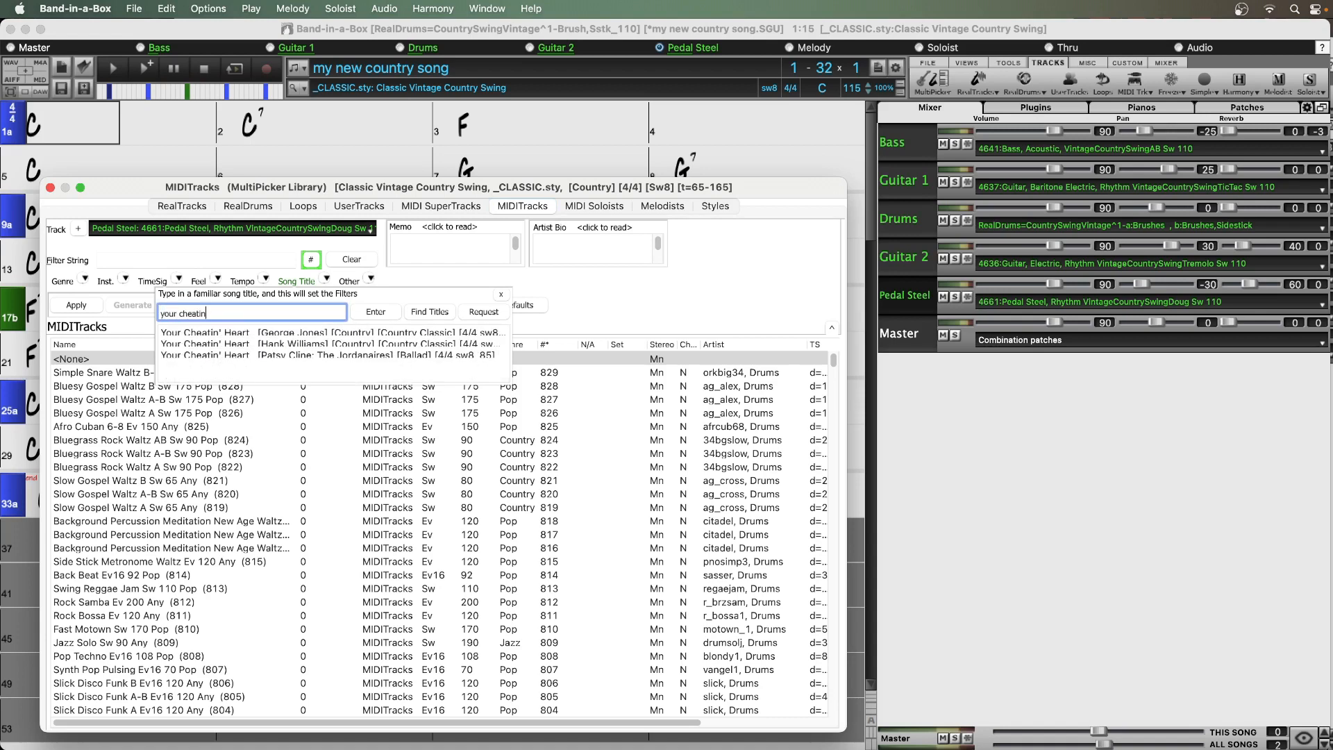
click(305, 343)
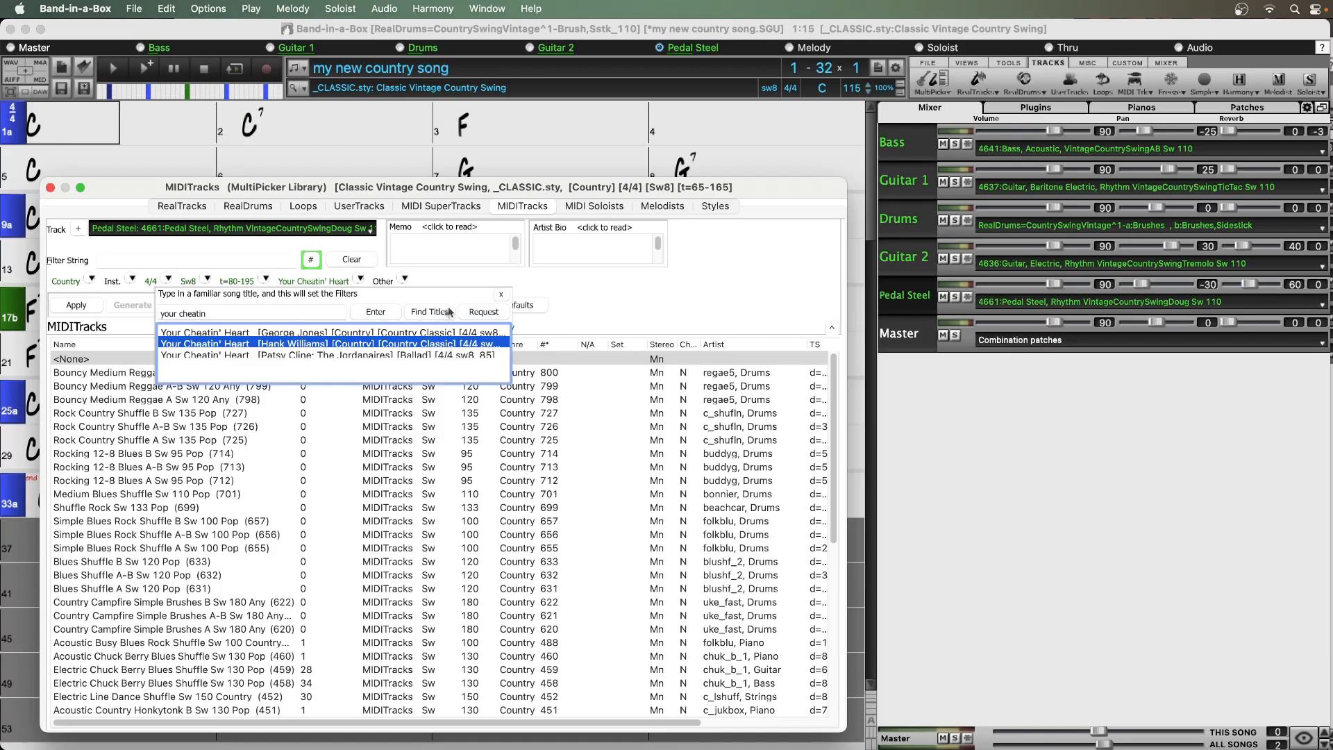
click(500, 294)
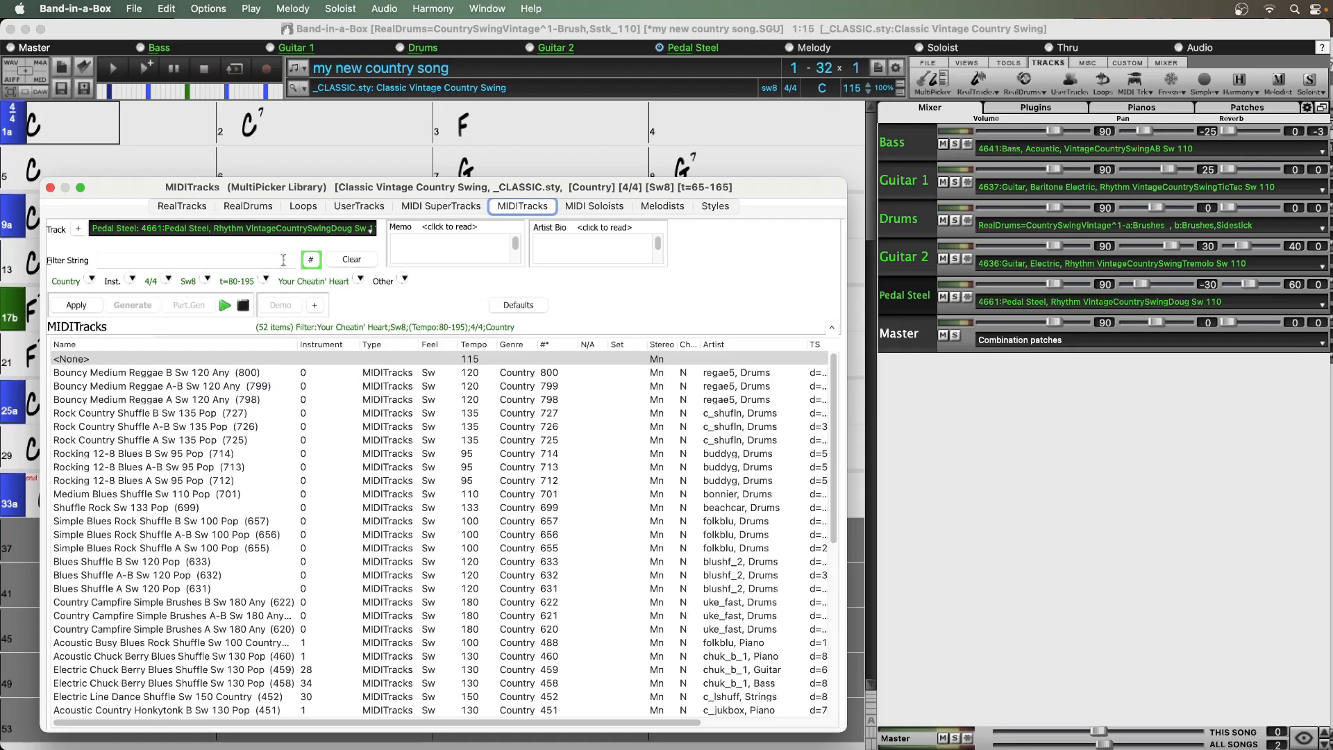
Narrow the MIDITracks filter to a custom tempo range of 100-120
click(264, 278)
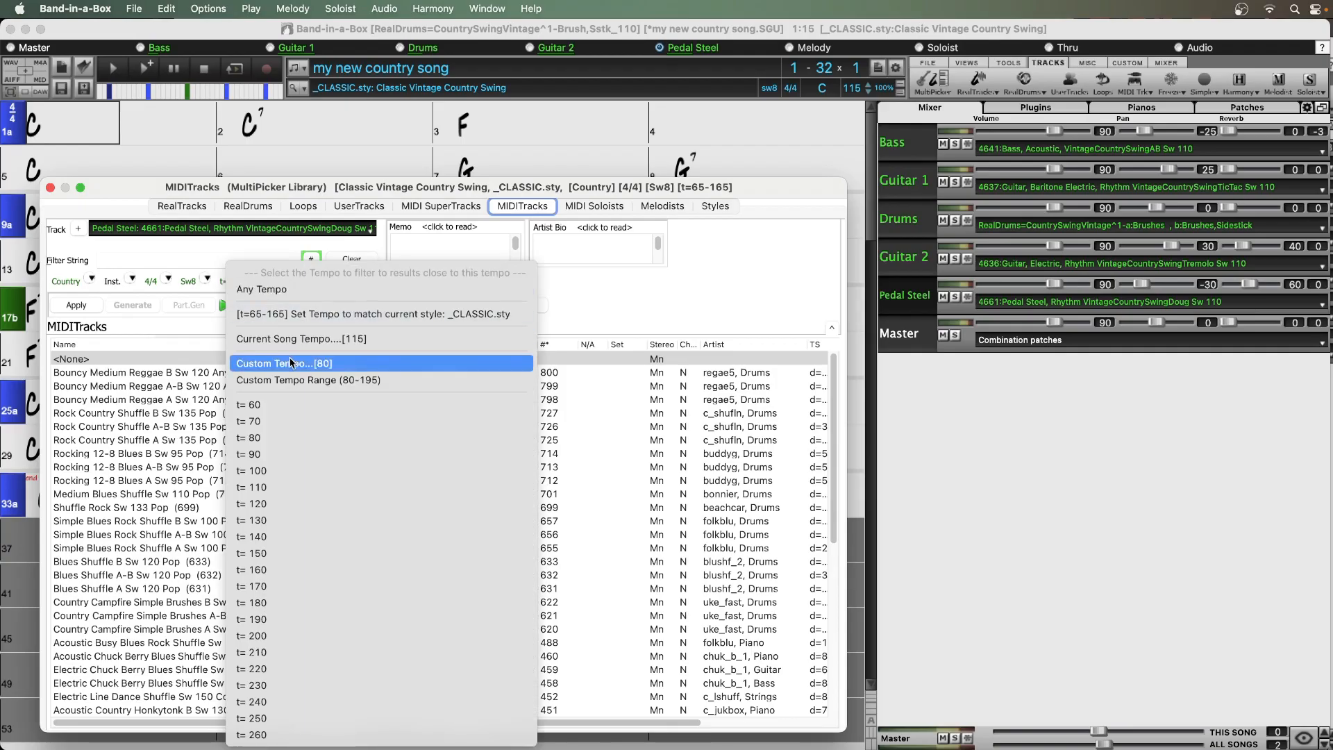
click(302, 379)
text(100-120)
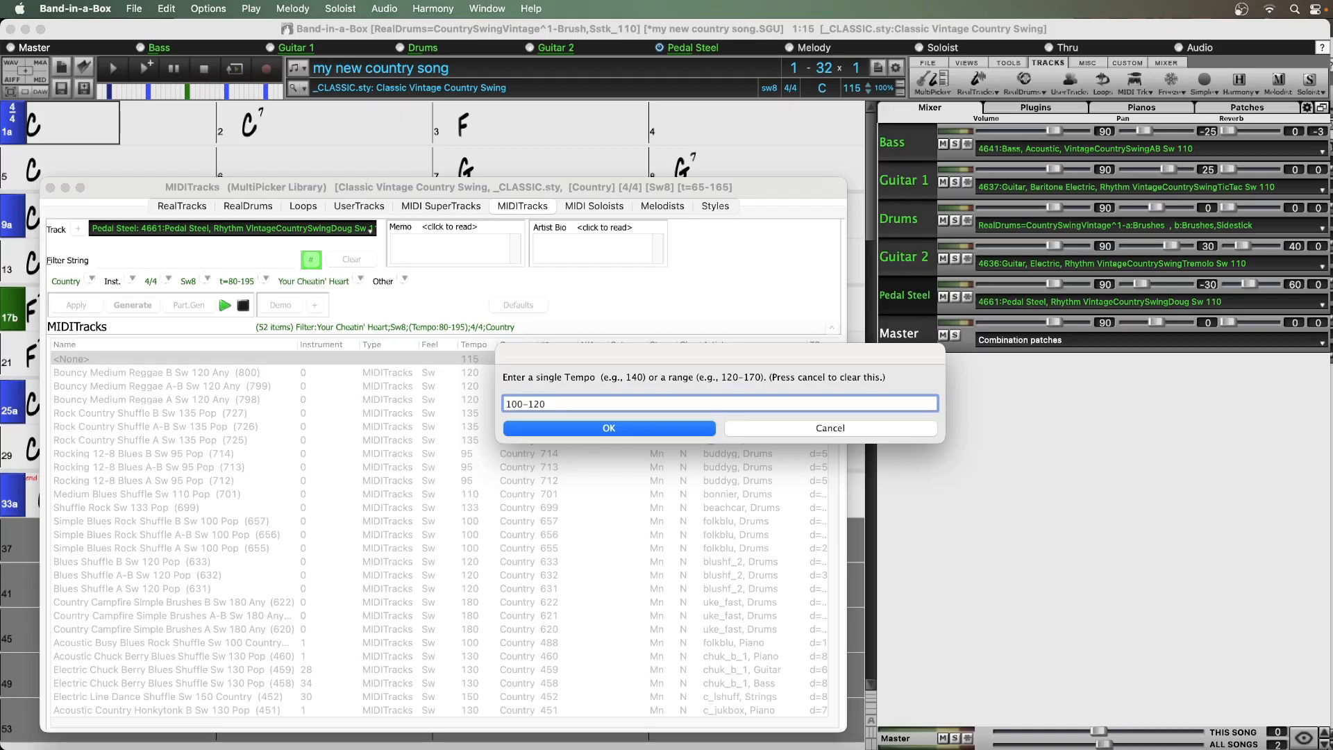
key(Return)
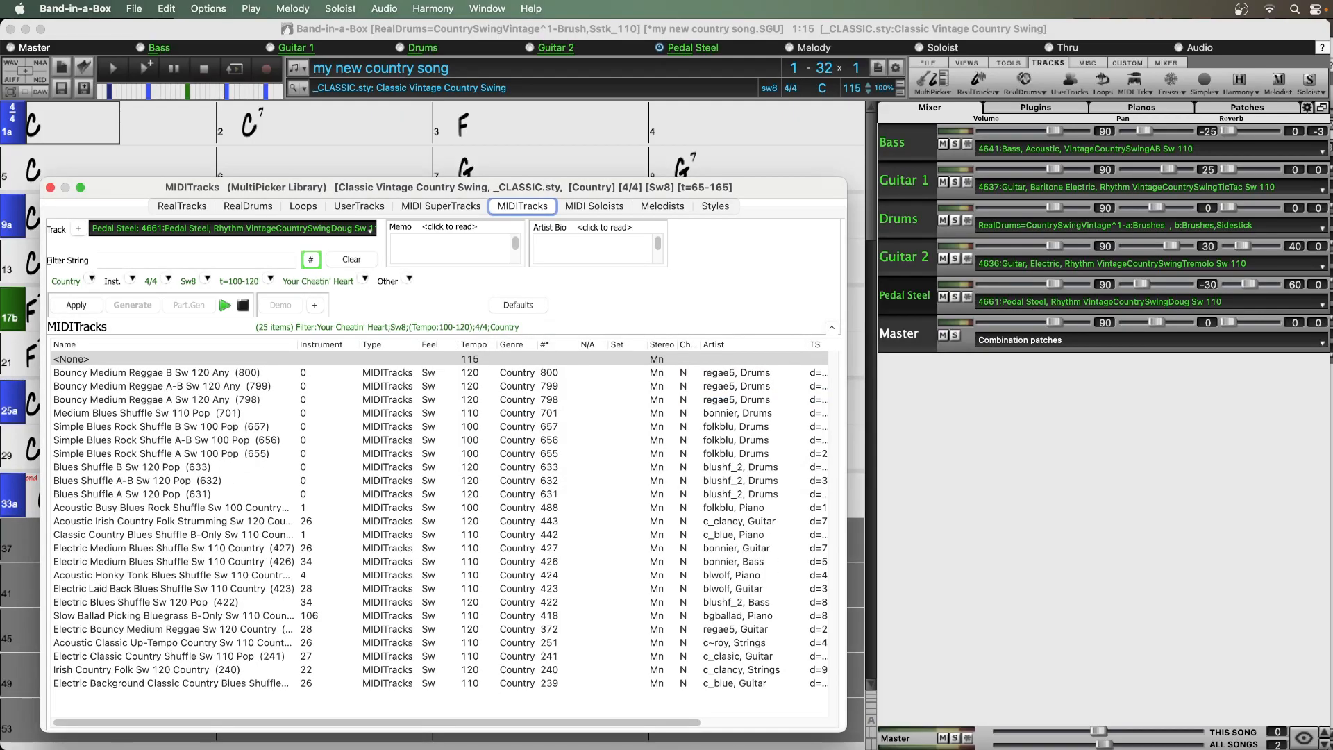
Examine the filtered lists of MIDI SuperTracks, RealDrums and RealTracks, and view the demo playback options for RealTracks
click(425, 206)
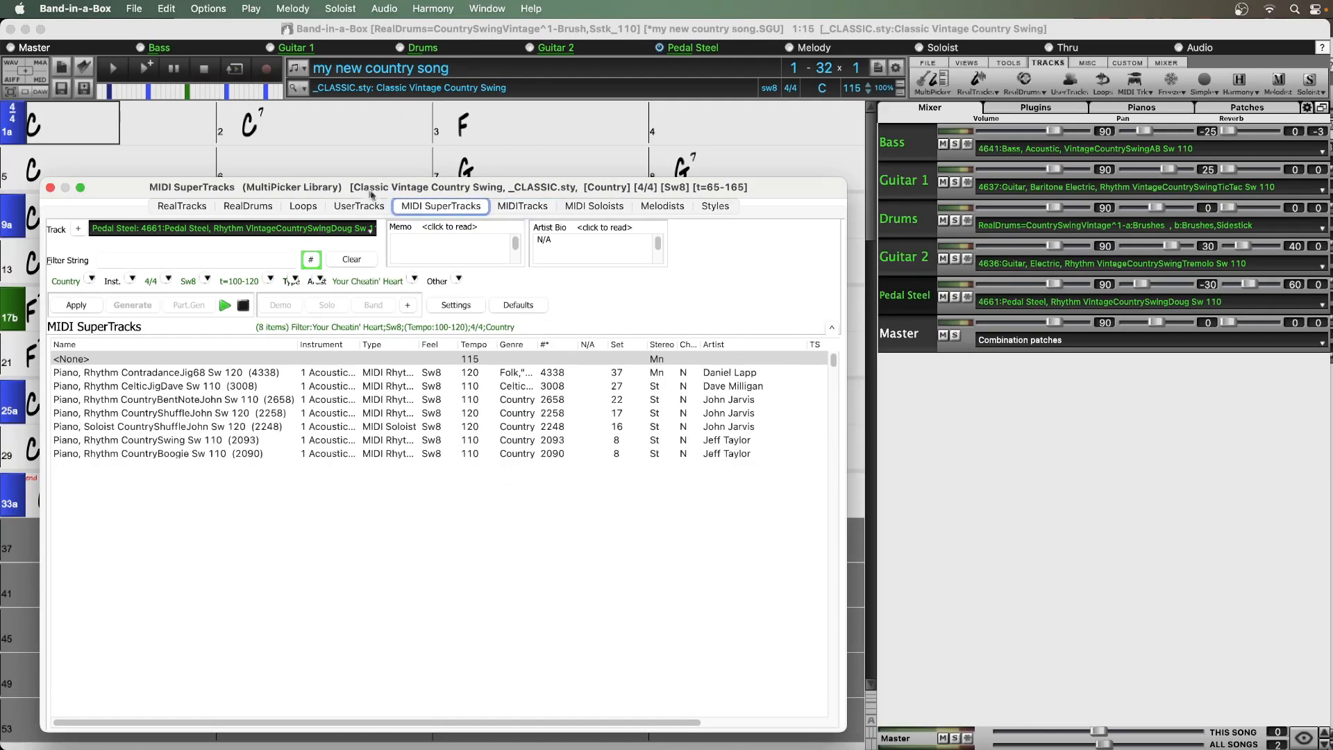
click(252, 206)
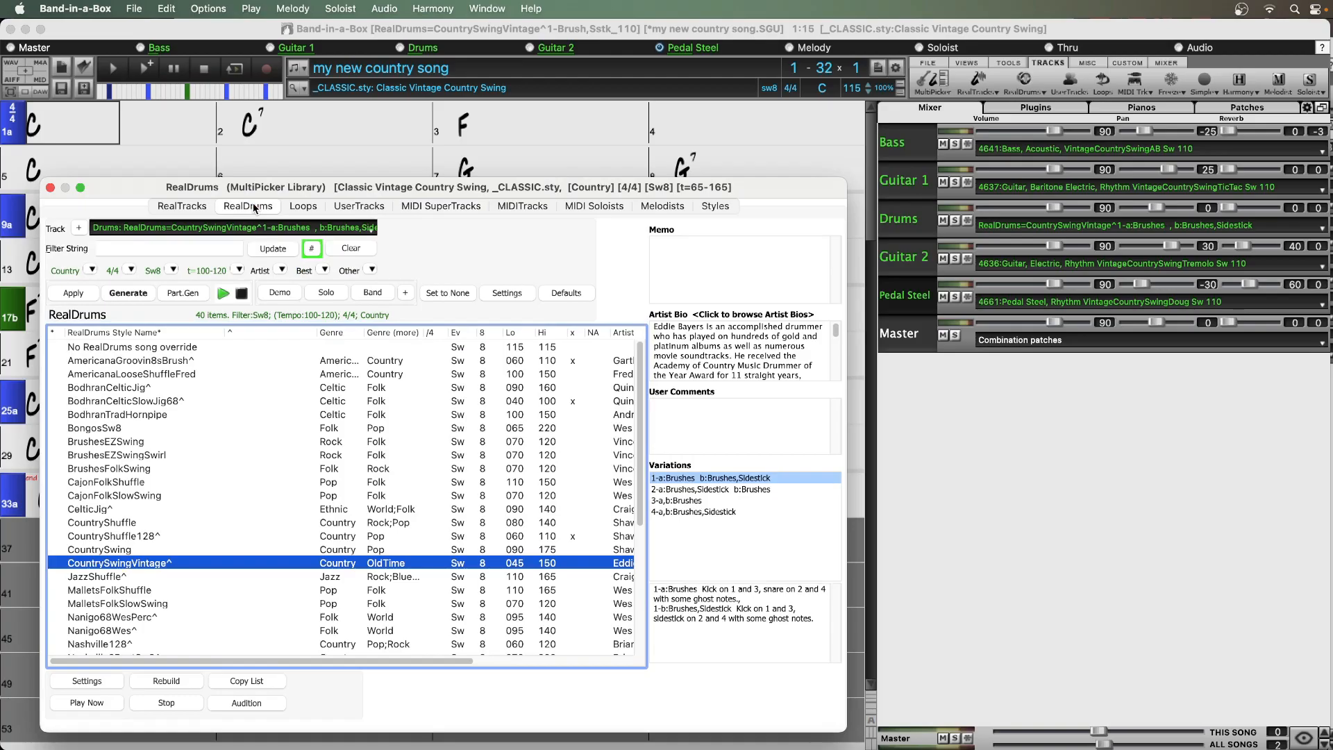
click(186, 208)
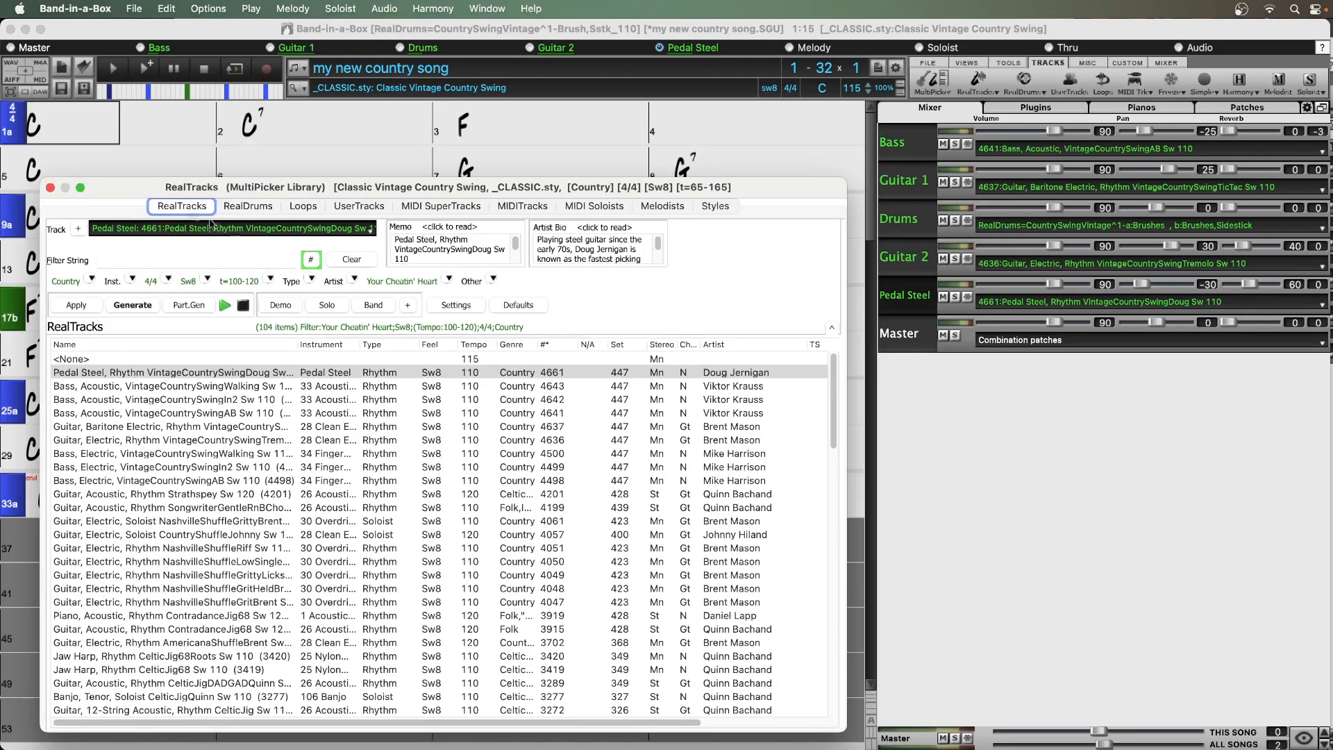
click(409, 306)
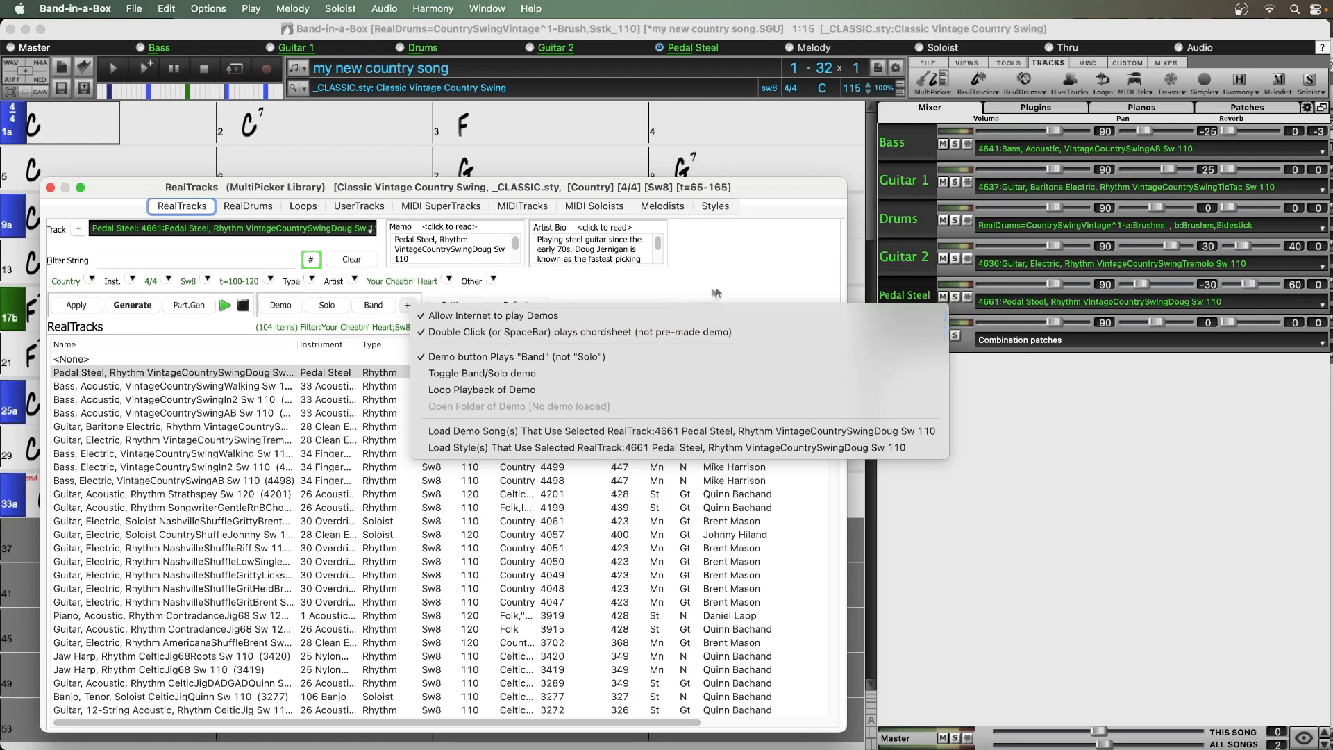
click(759, 272)
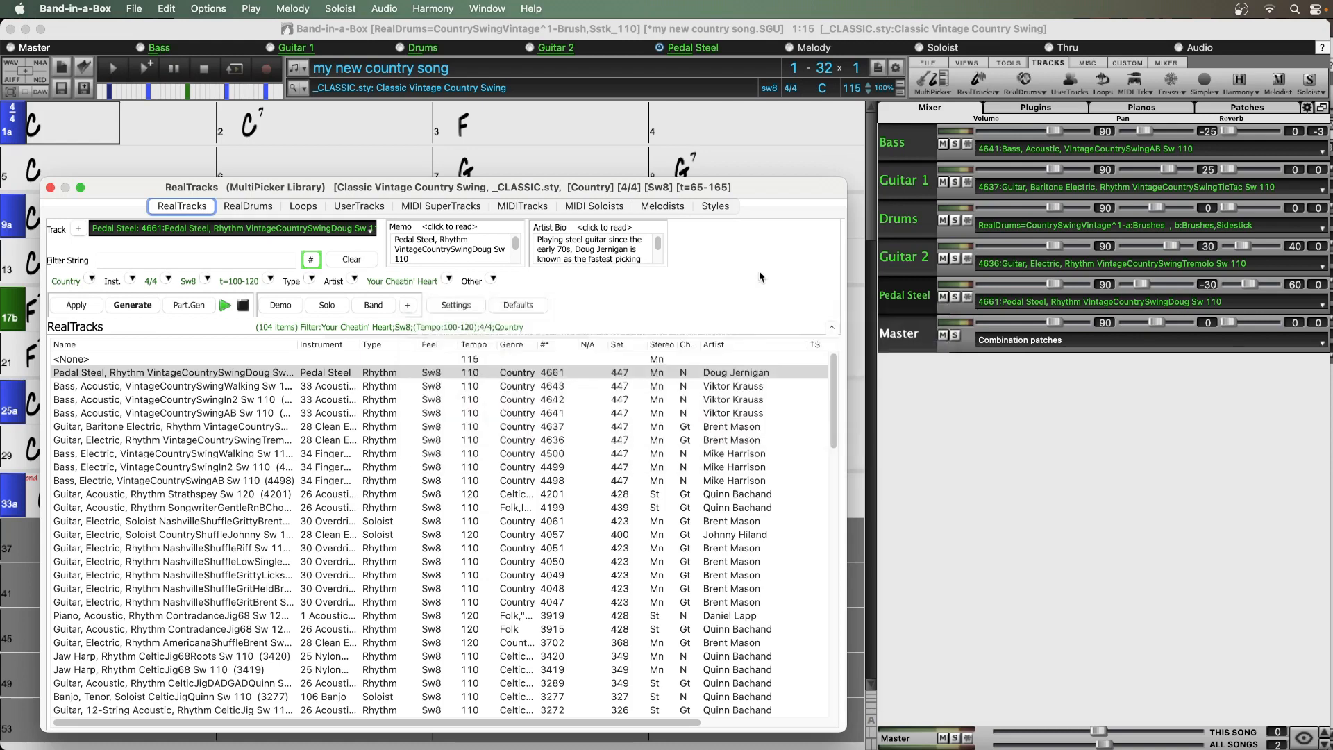
Make Bass the current track and filter the RealTracks list by "bass"
click(902, 147)
click(902, 146)
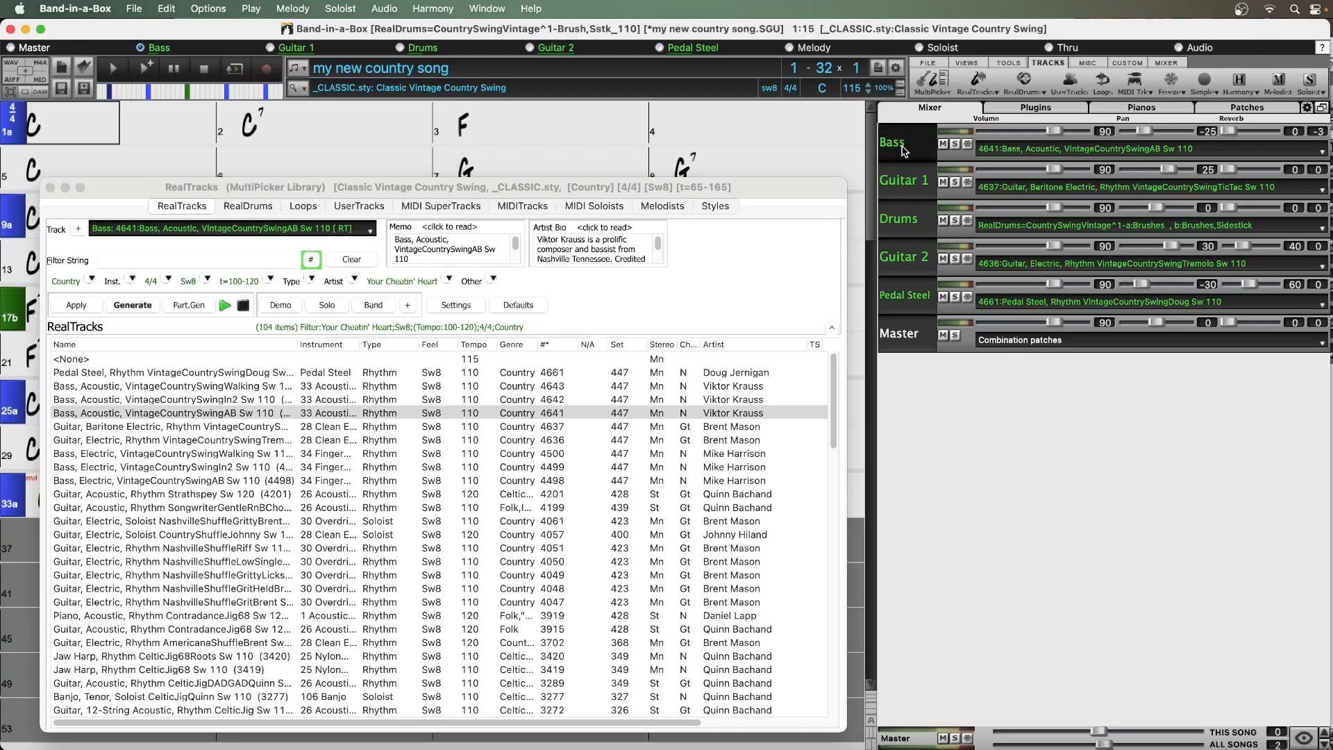
click(197, 260)
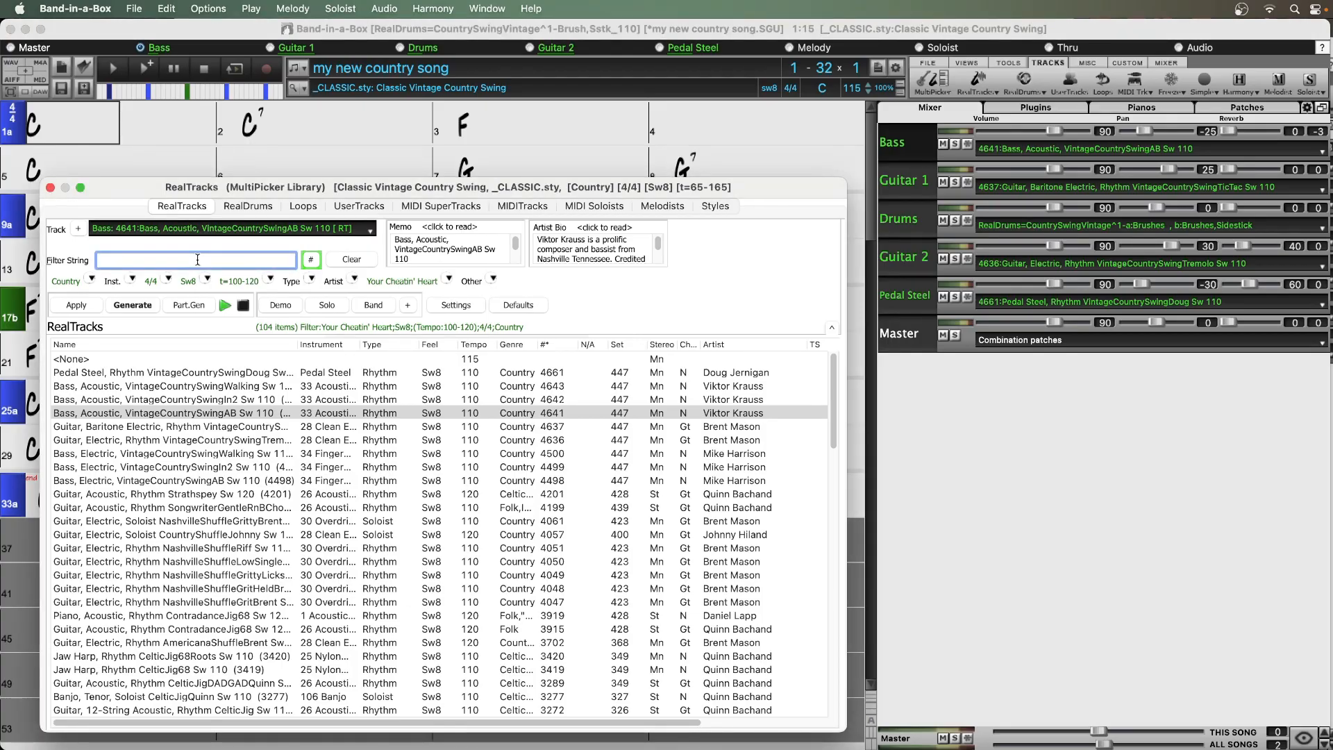
text(bass)
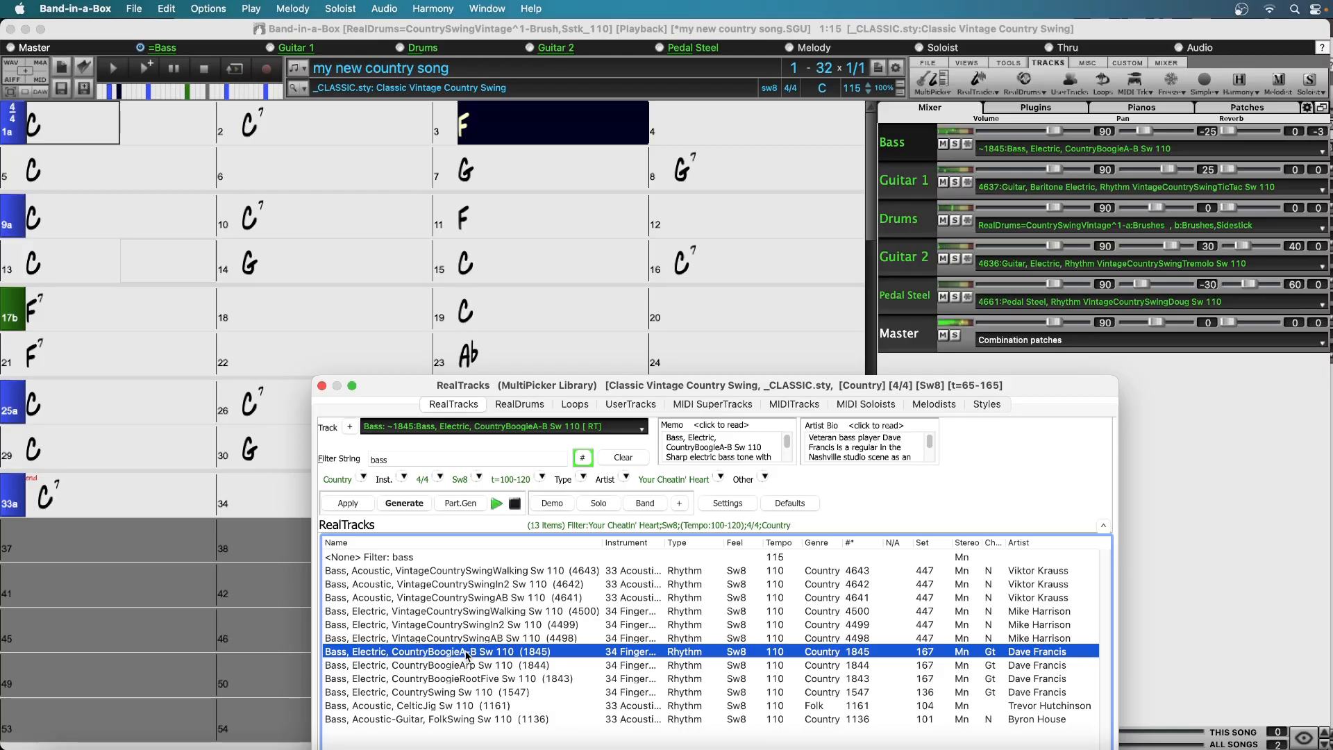
Audition the FolkSwing (1136) and CelticJig (1161) basses on the Bass track, soloing the track briefly for each
click(456, 720)
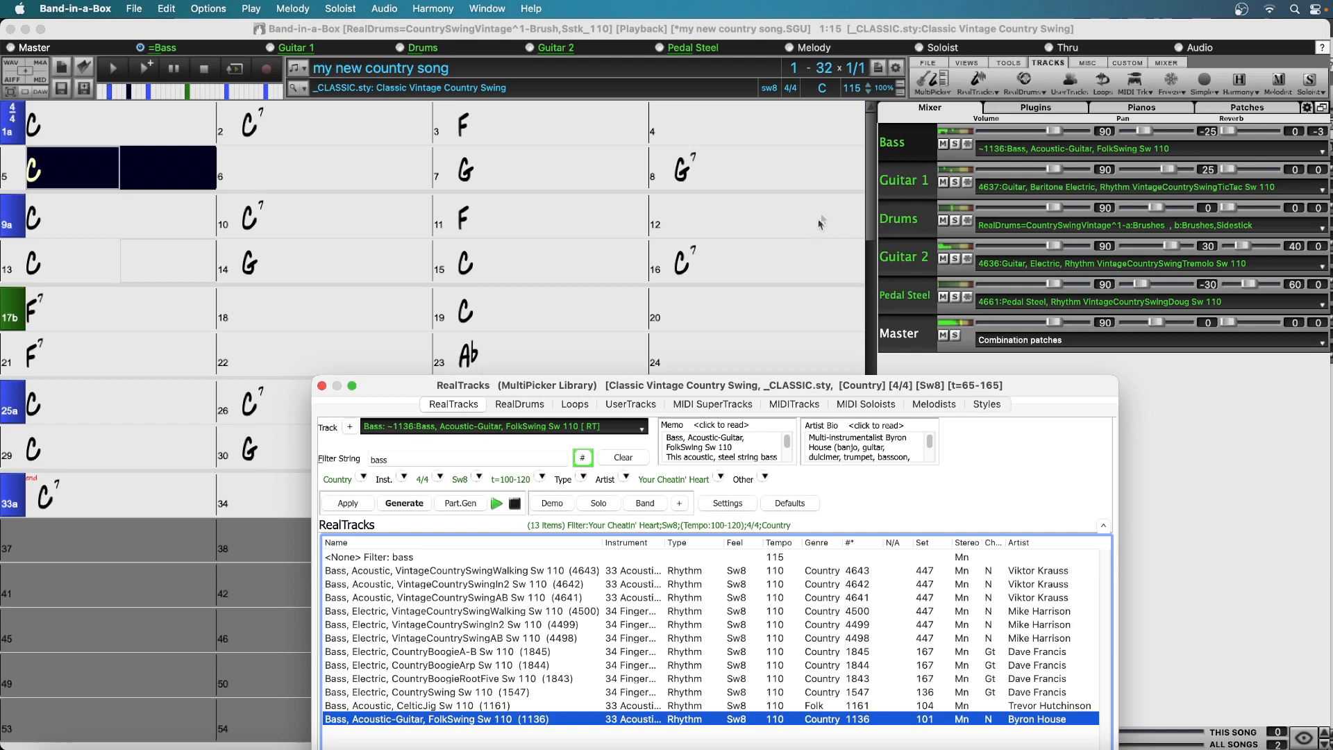
click(955, 144)
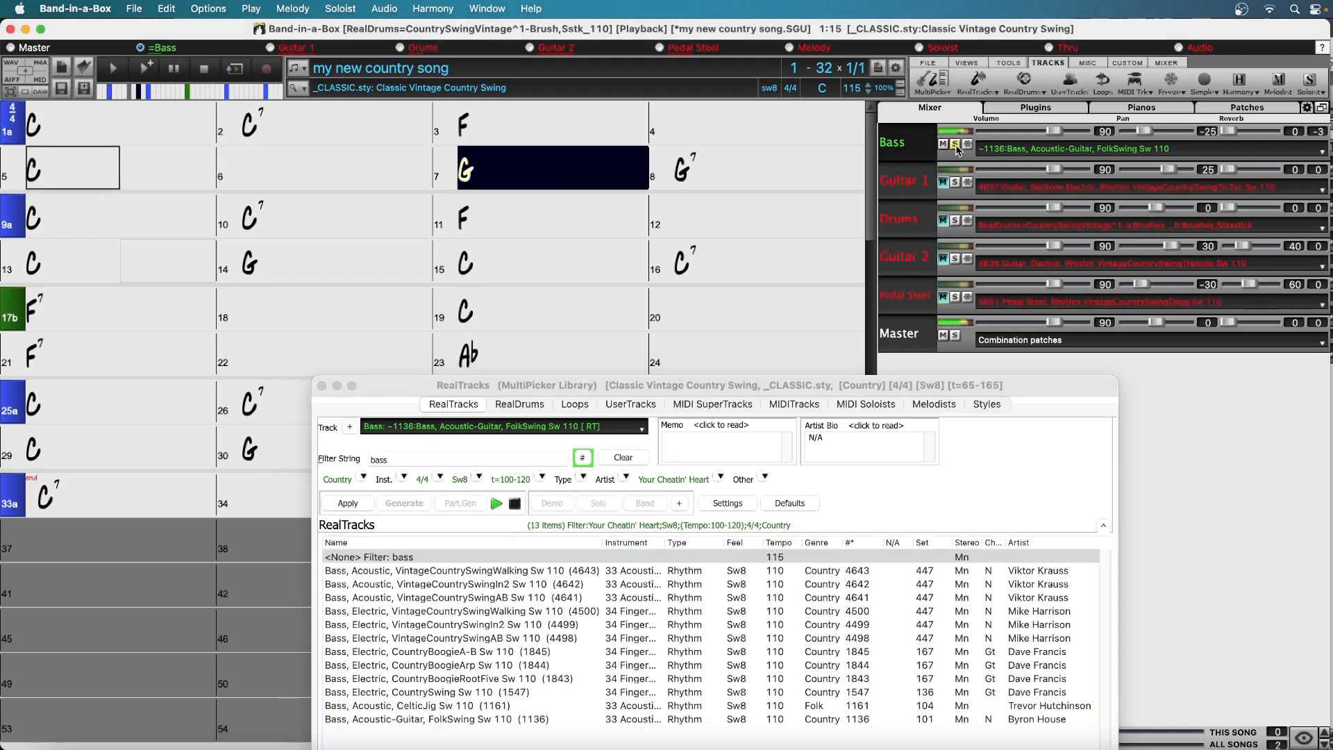
click(955, 144)
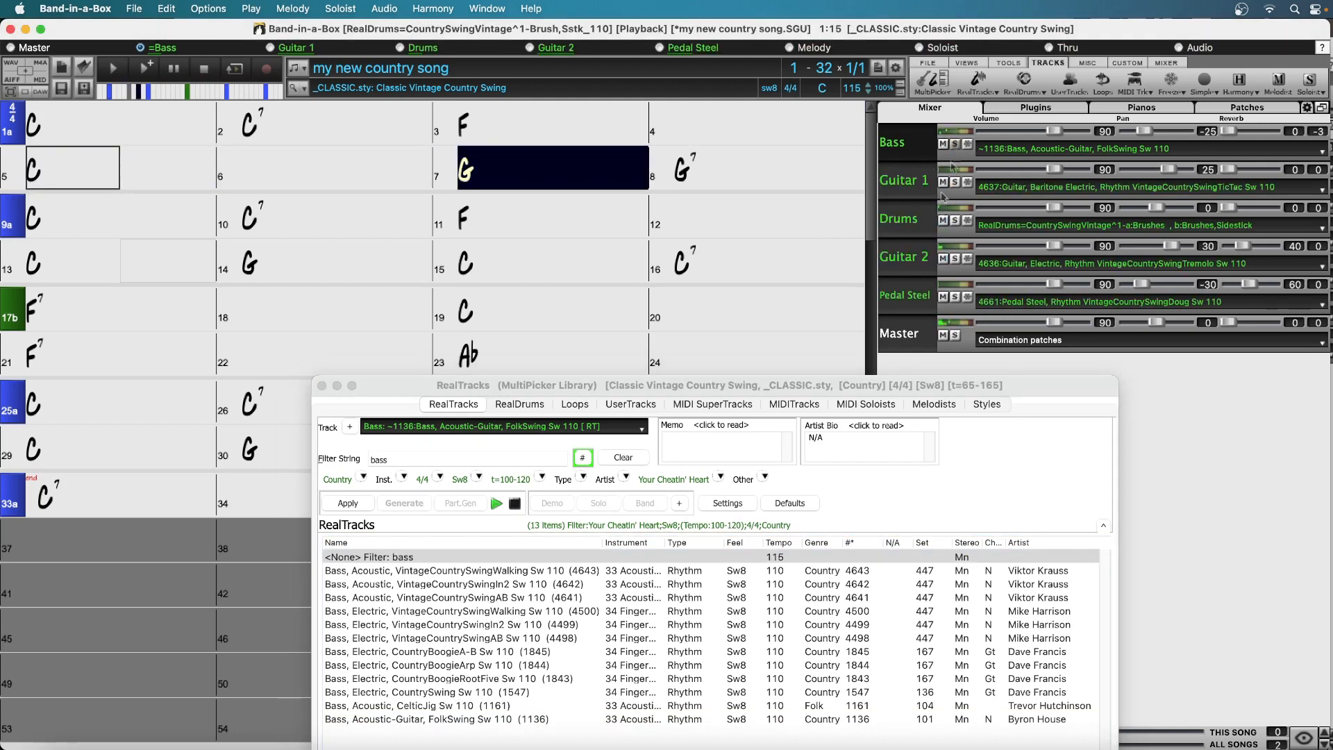
click(452, 705)
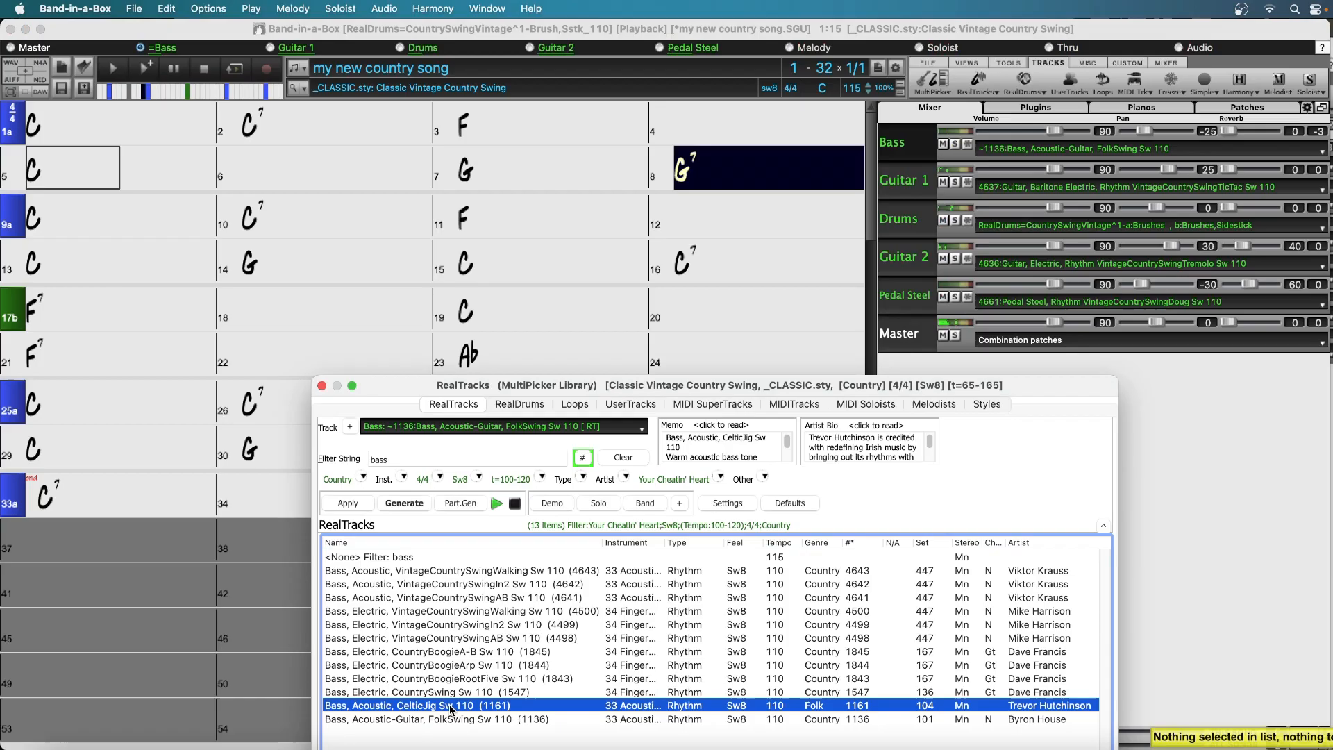
double_click(452, 706)
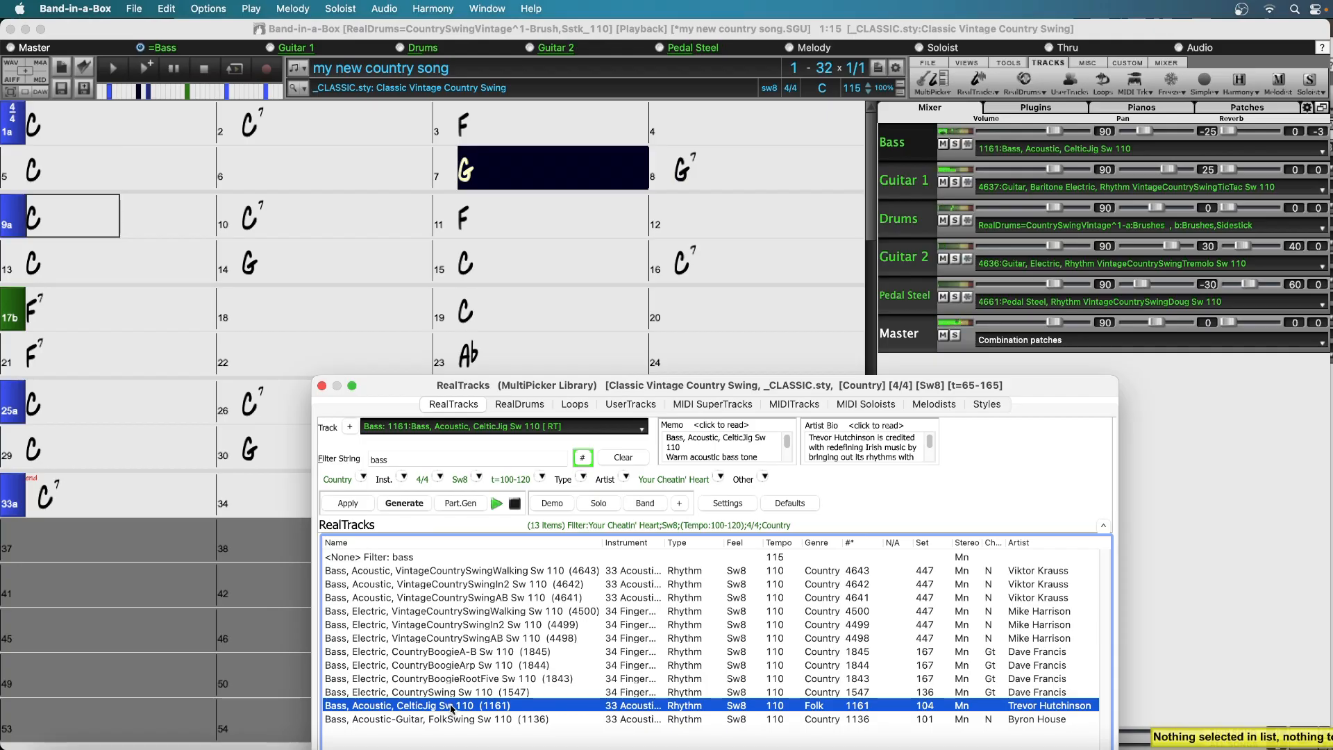
click(955, 144)
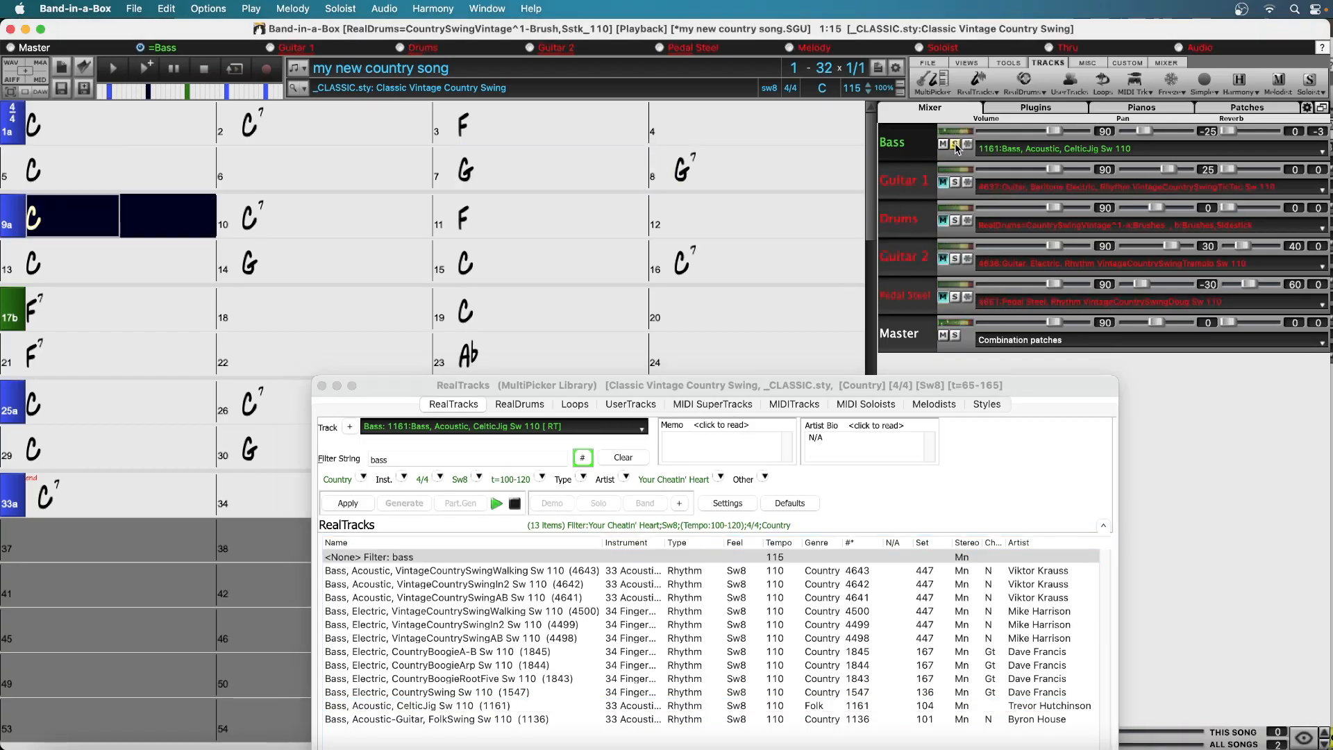
click(956, 144)
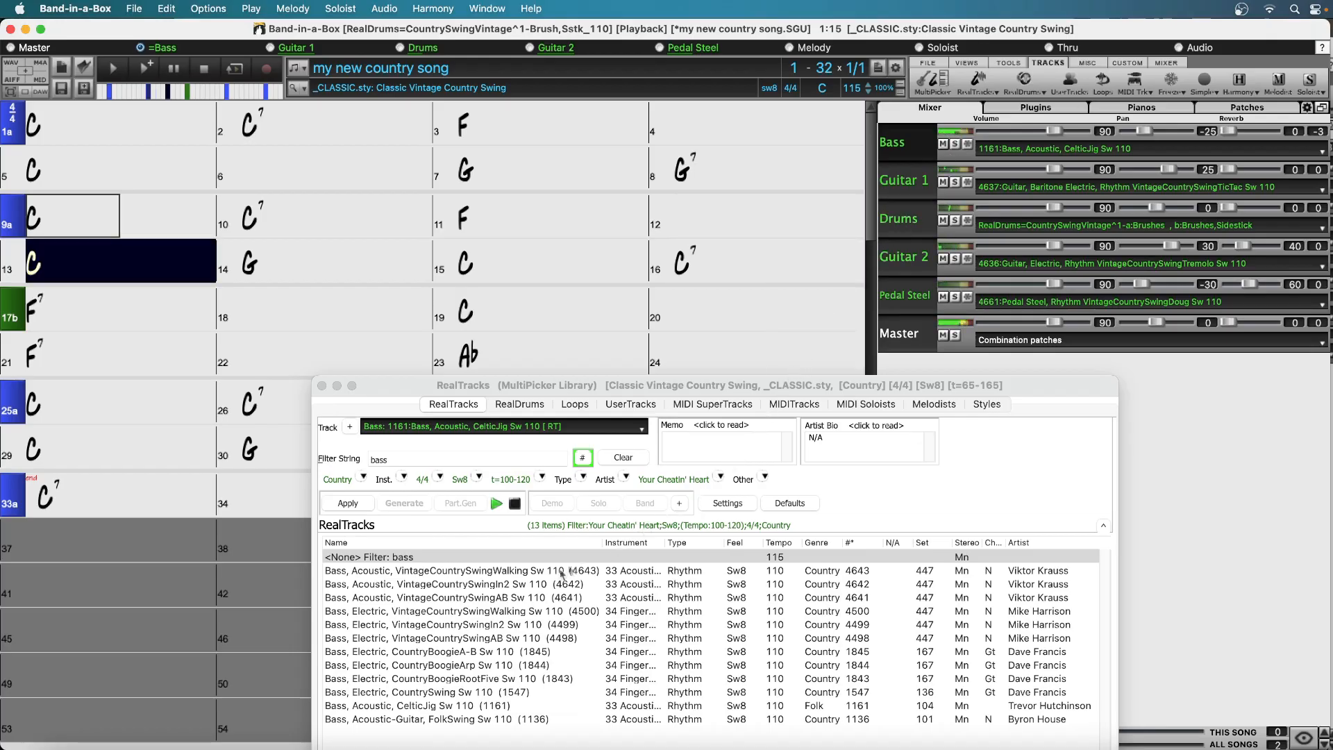
Assign the acoustic VintageCountrySwingAB RealTrack (4641) to the Bass track
click(500, 601)
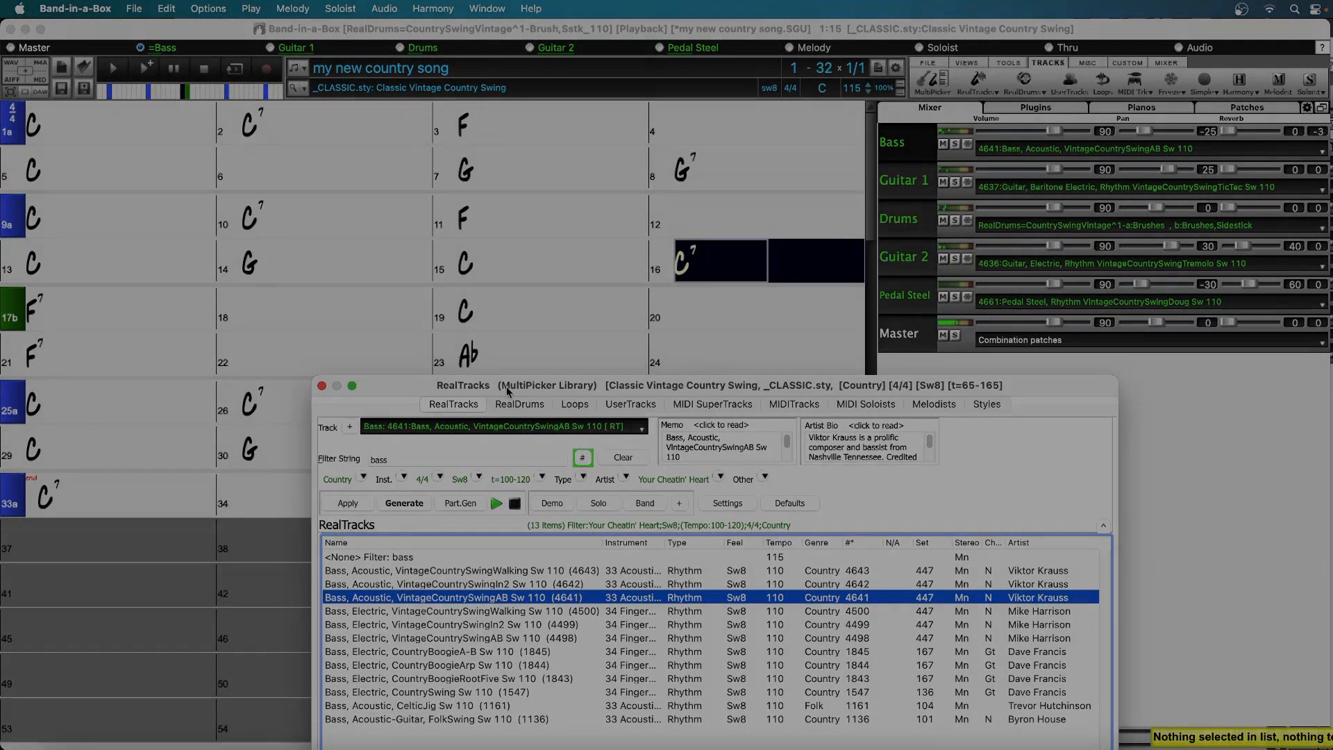
drag(506, 386, 300, 151)
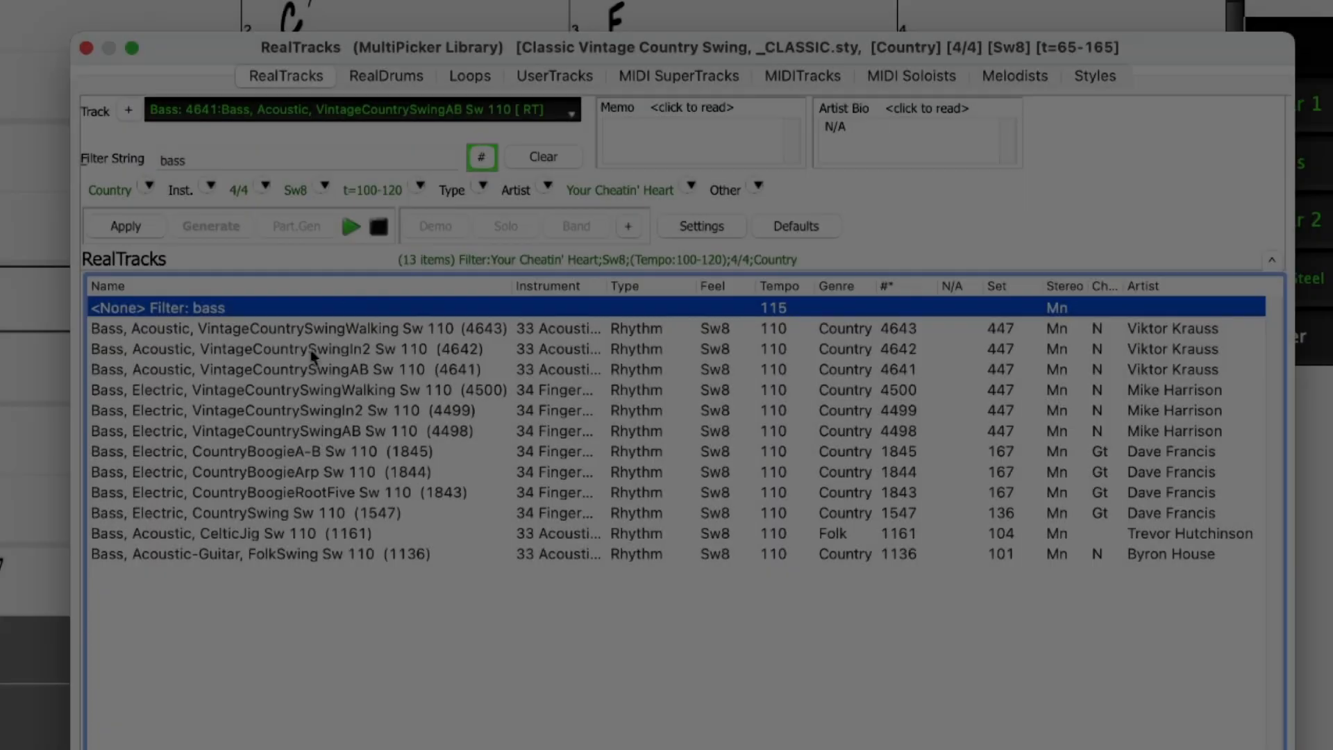
click(313, 369)
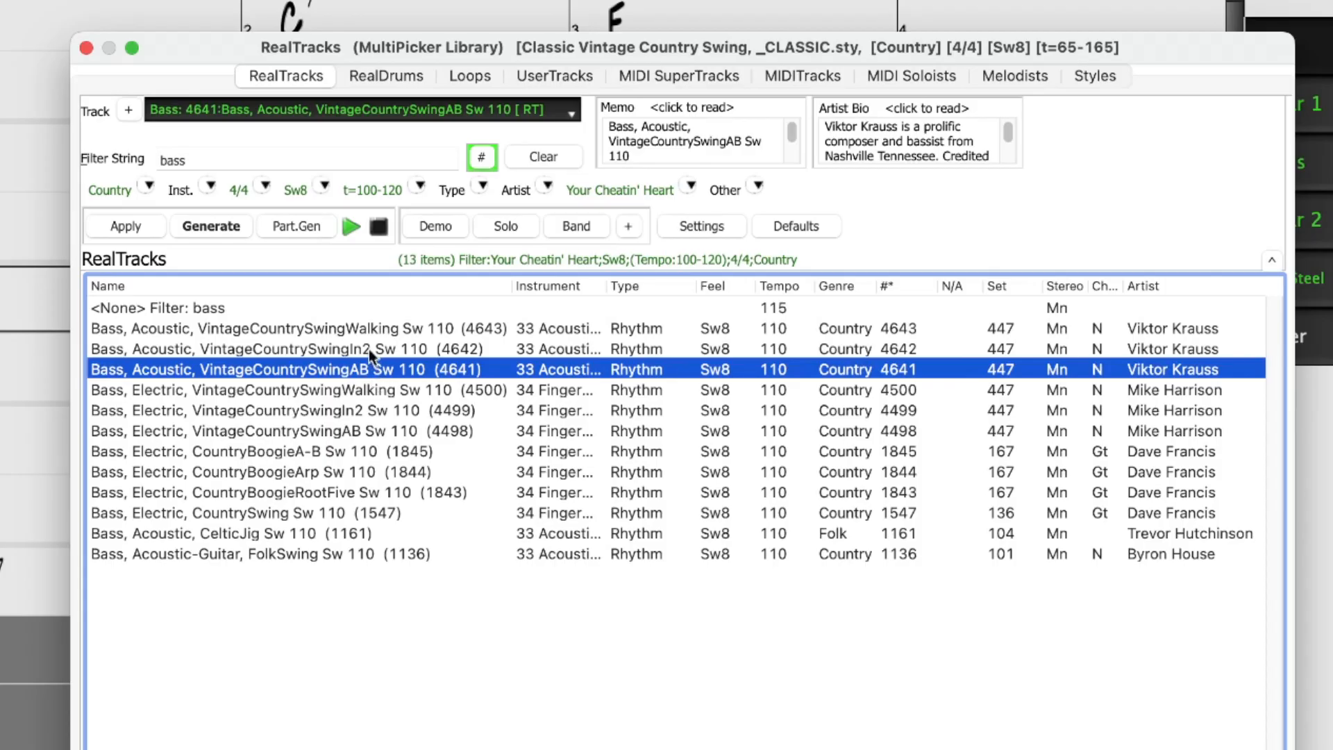
Regenerate only bars 15 and 16 of the Bass track with the acoustic VintageCountrySwingWalking RealTrack (4643)
click(369, 349)
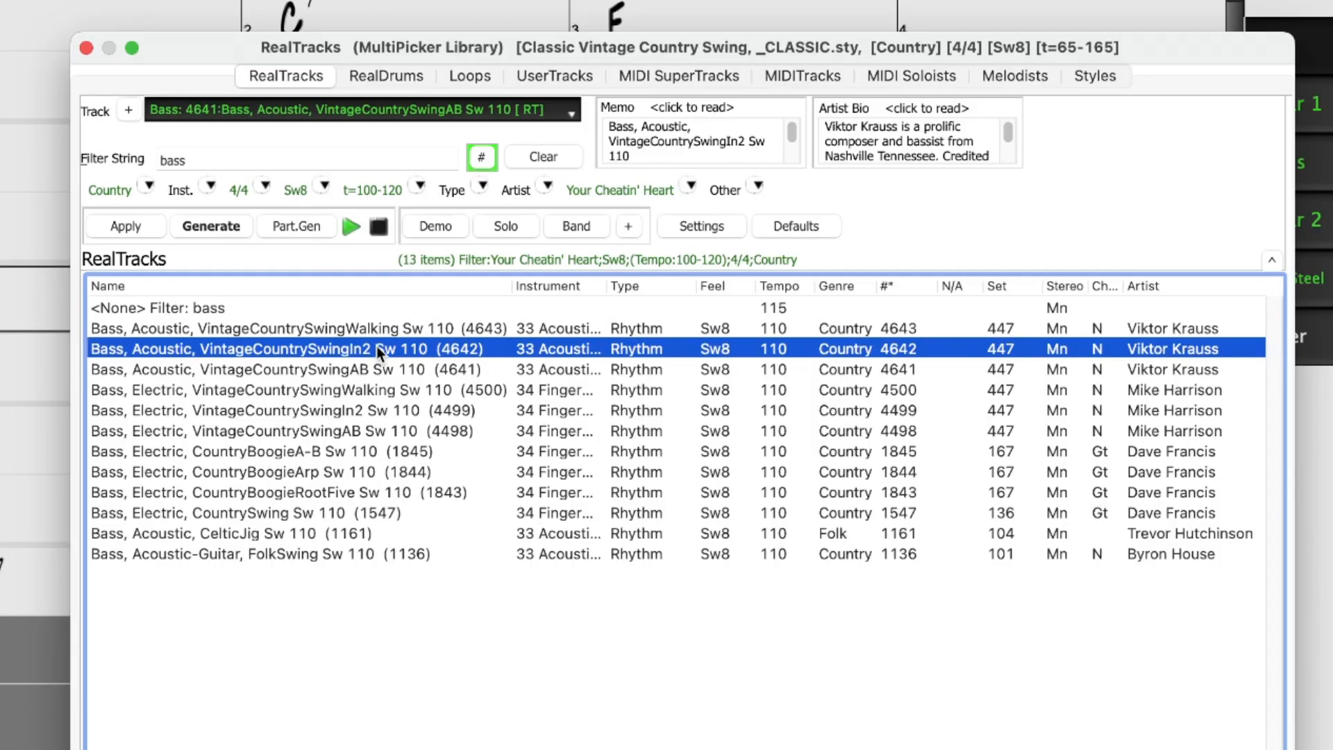
click(386, 327)
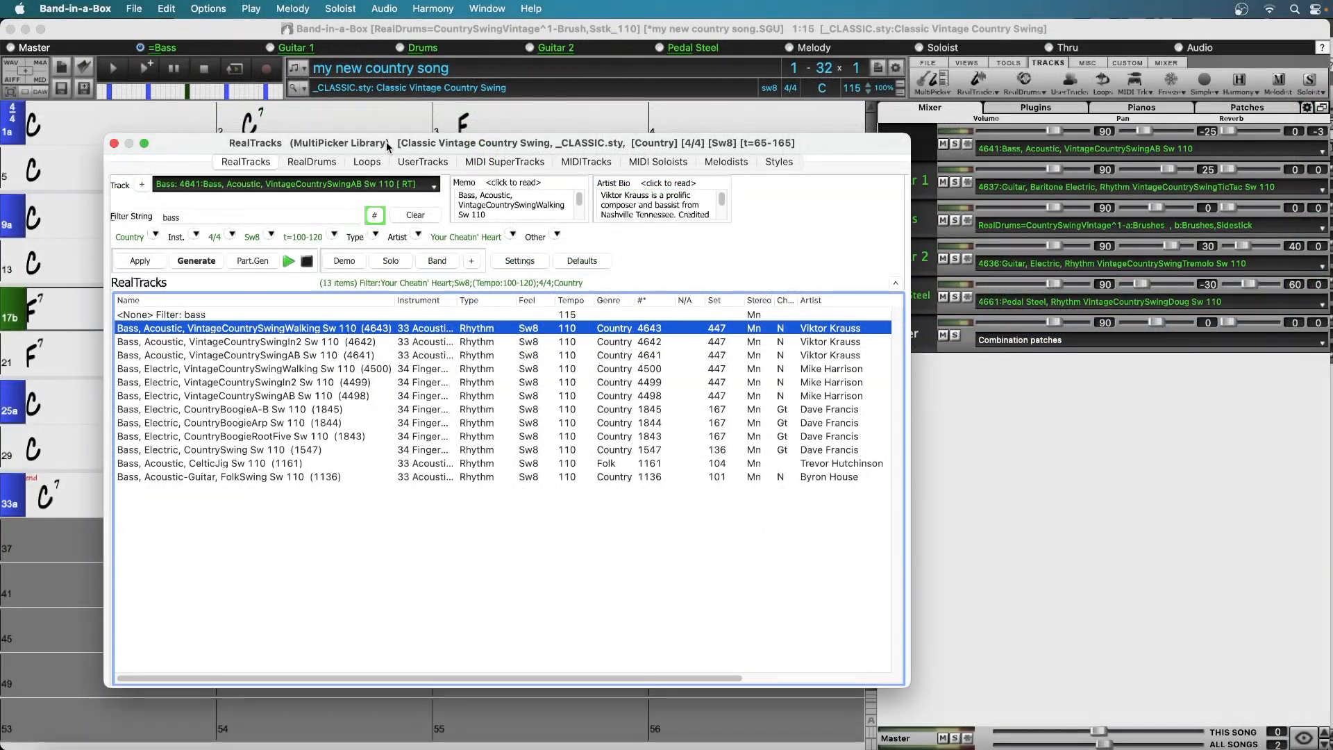
drag(386, 141, 367, 411)
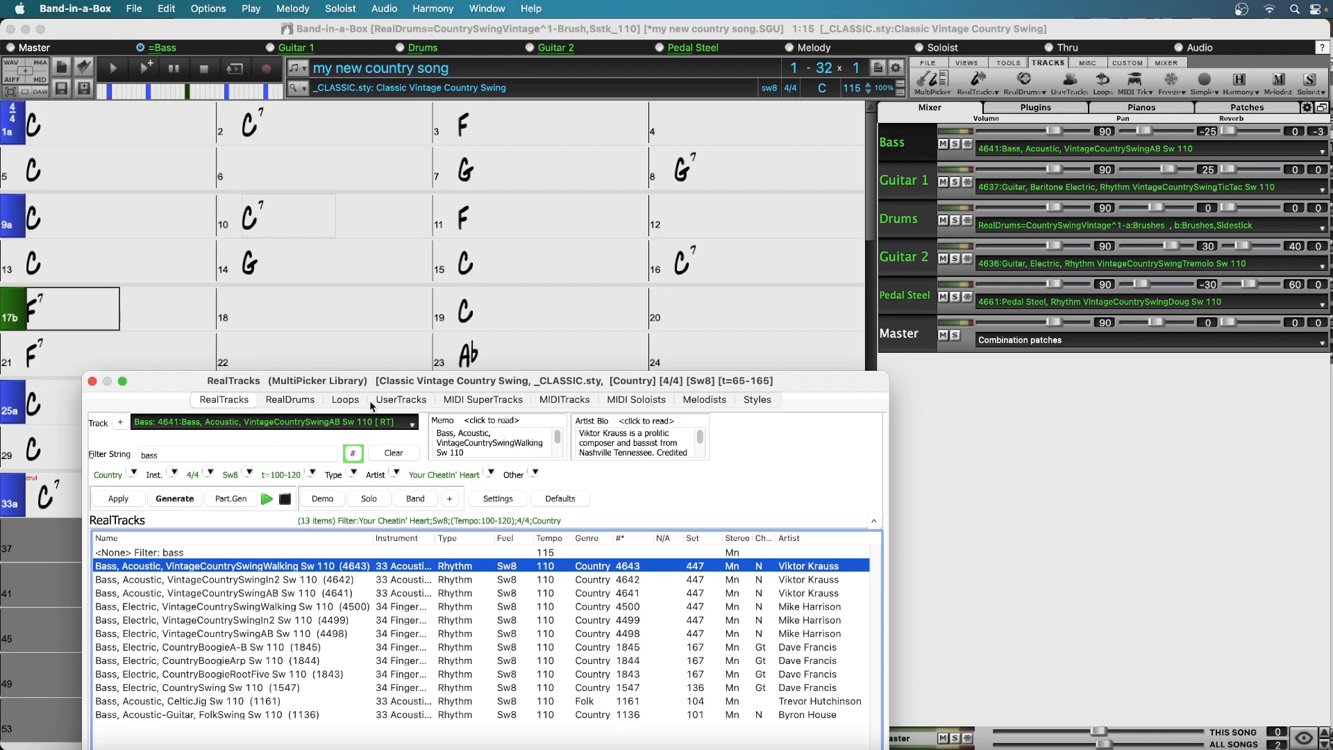
click(506, 267)
drag(499, 258, 819, 258)
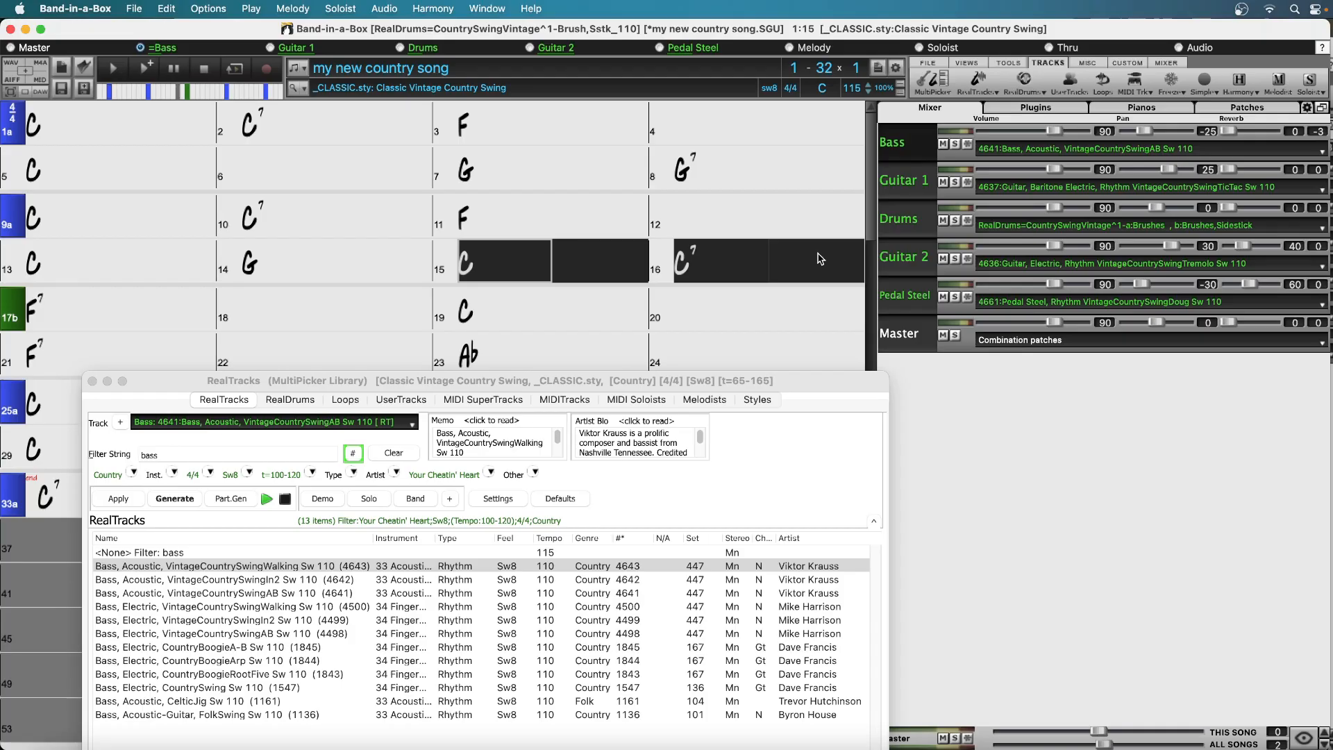
click(248, 500)
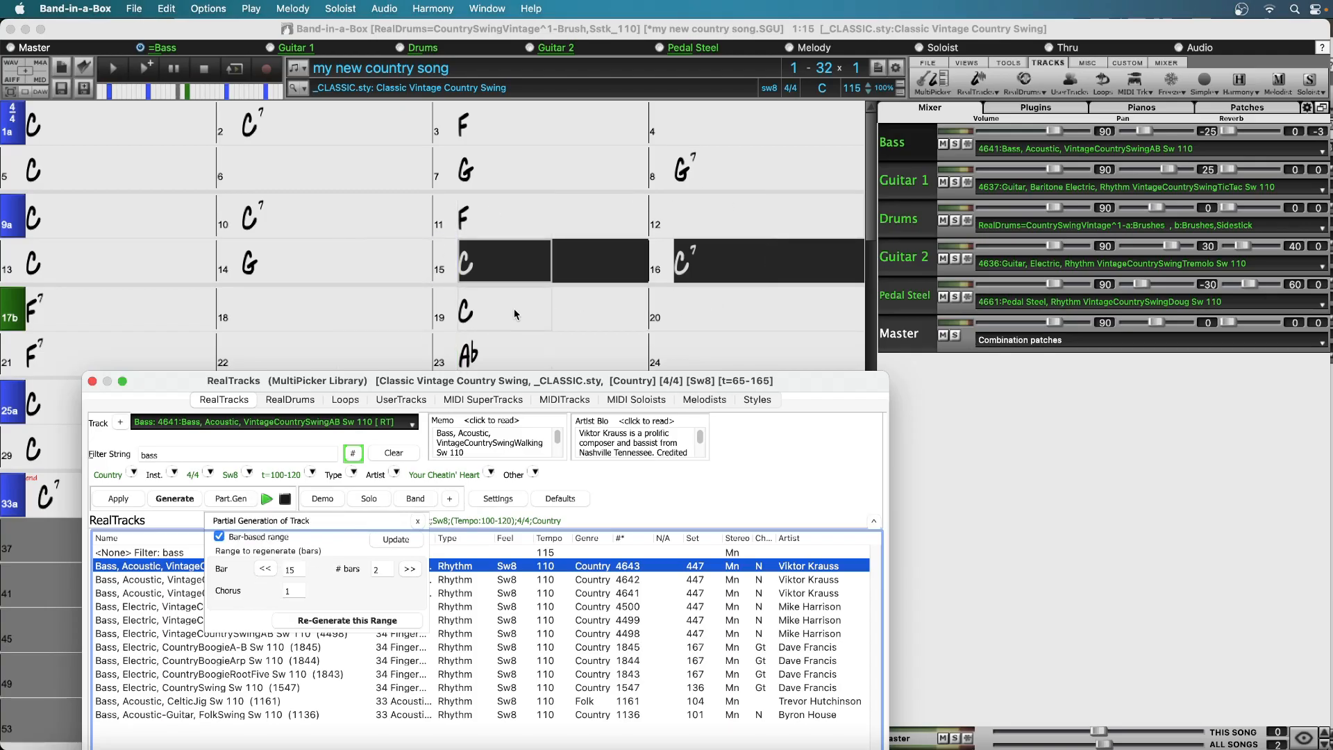
click(357, 623)
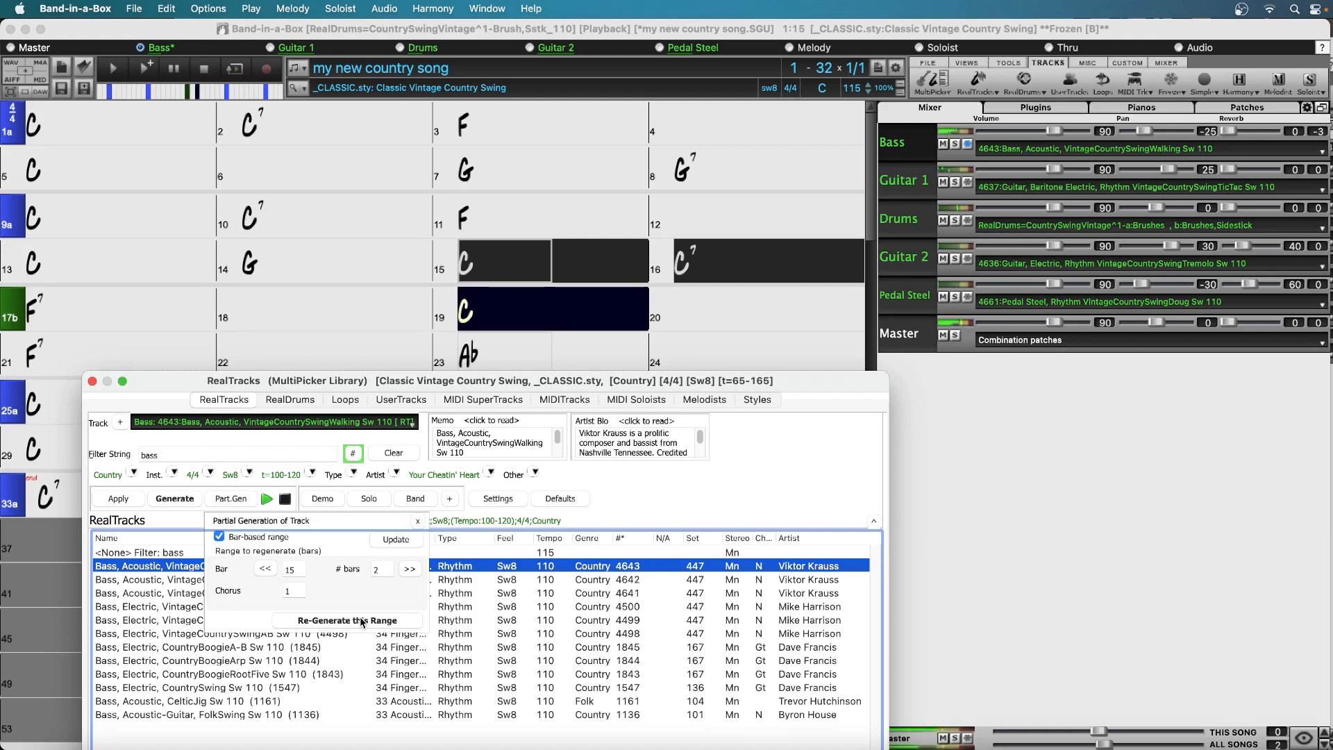
click(361, 620)
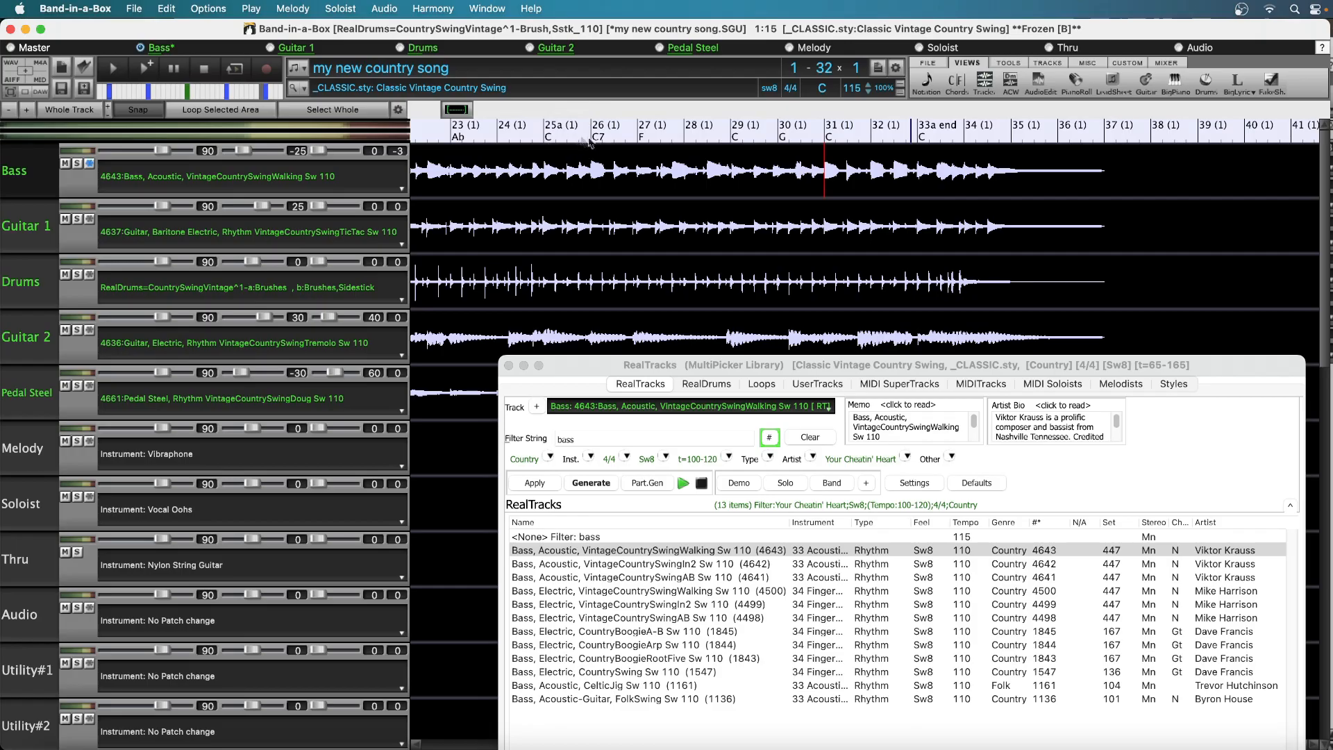
Regenerate the Bass track's audio from bar 31 beat 2 to bar 32 beat 4 with VintageCountrySwingWalking (4643)
click(816, 173)
key(space)
click(848, 176)
drag(847, 176, 917, 182)
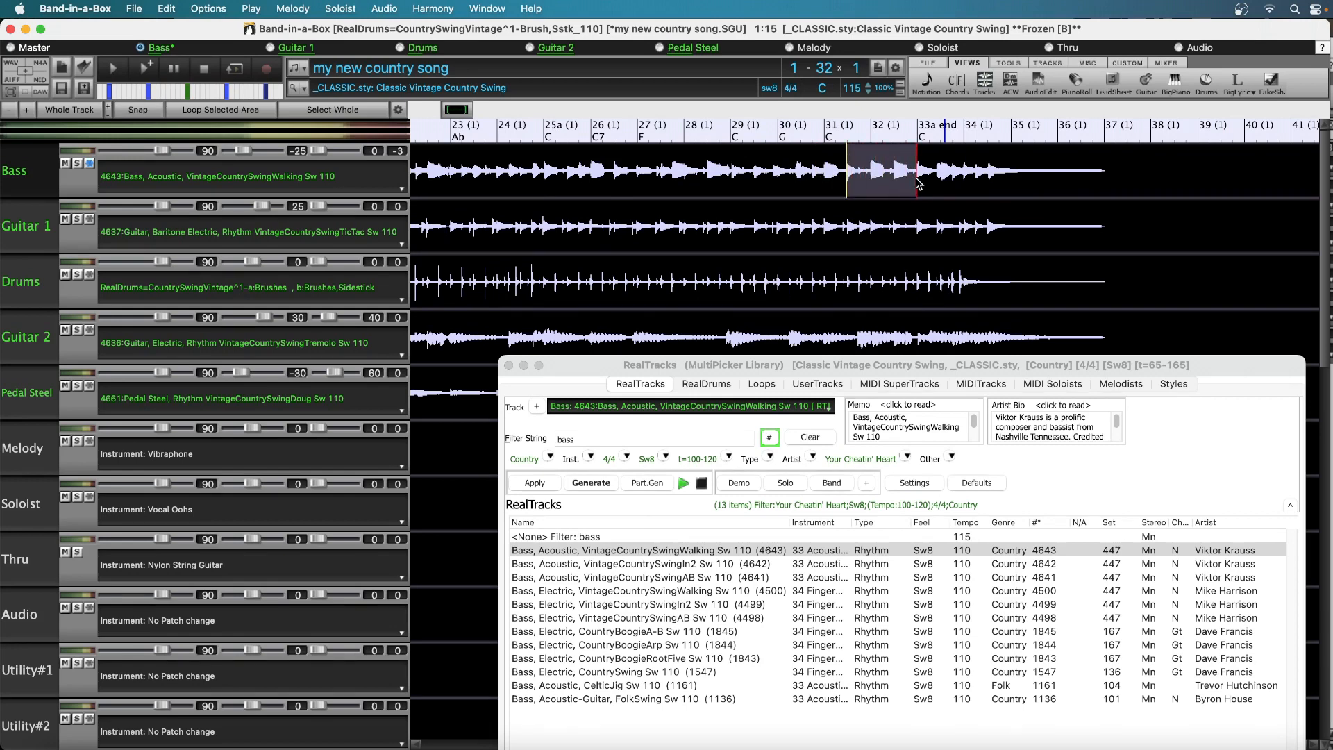
click(667, 486)
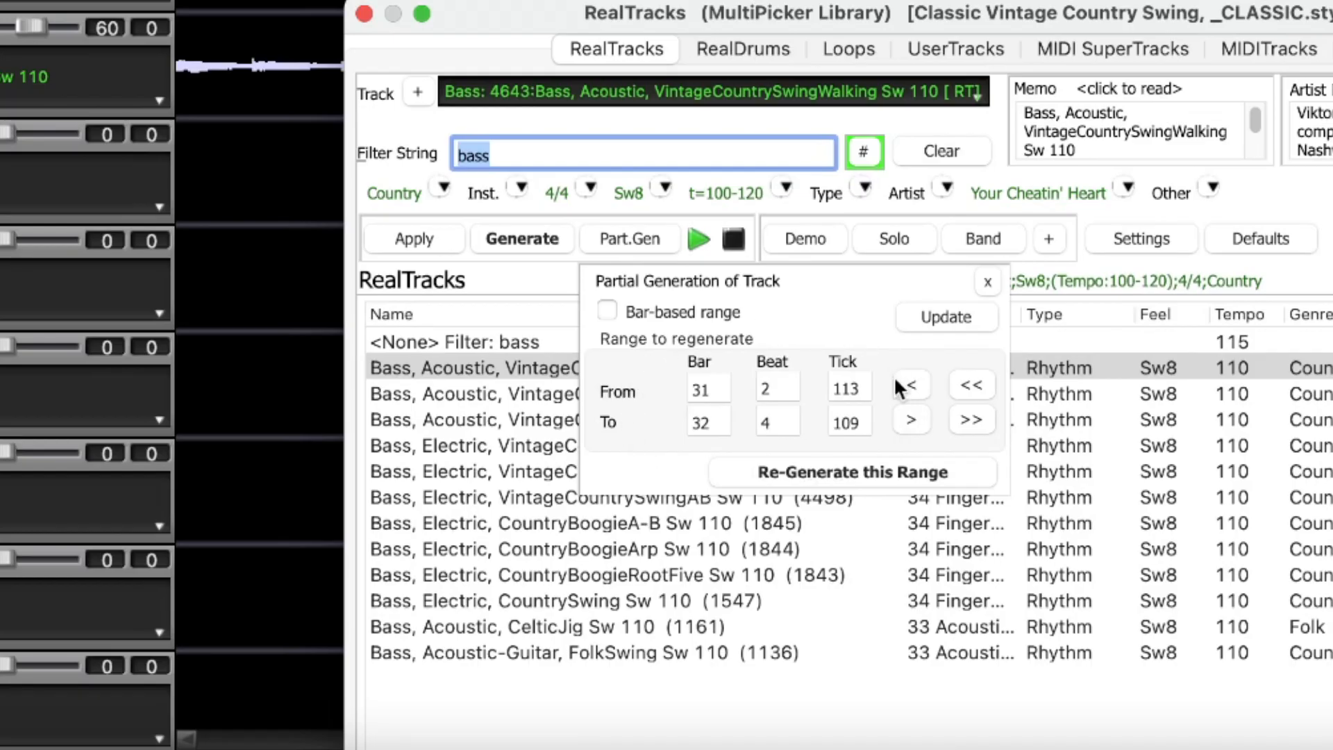
click(843, 470)
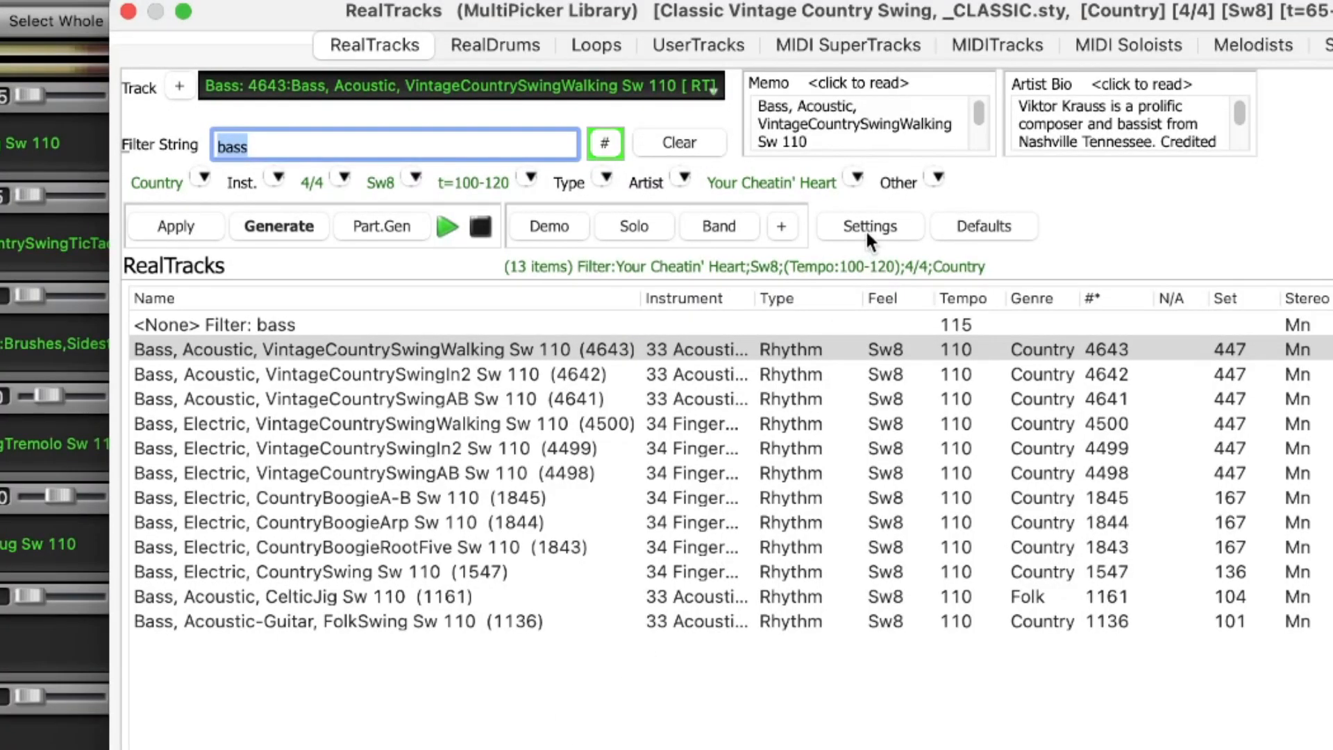
Turn on simple drums without fills for this song in the RealDrums settings and audition the Drums track from bar 7
click(774, 222)
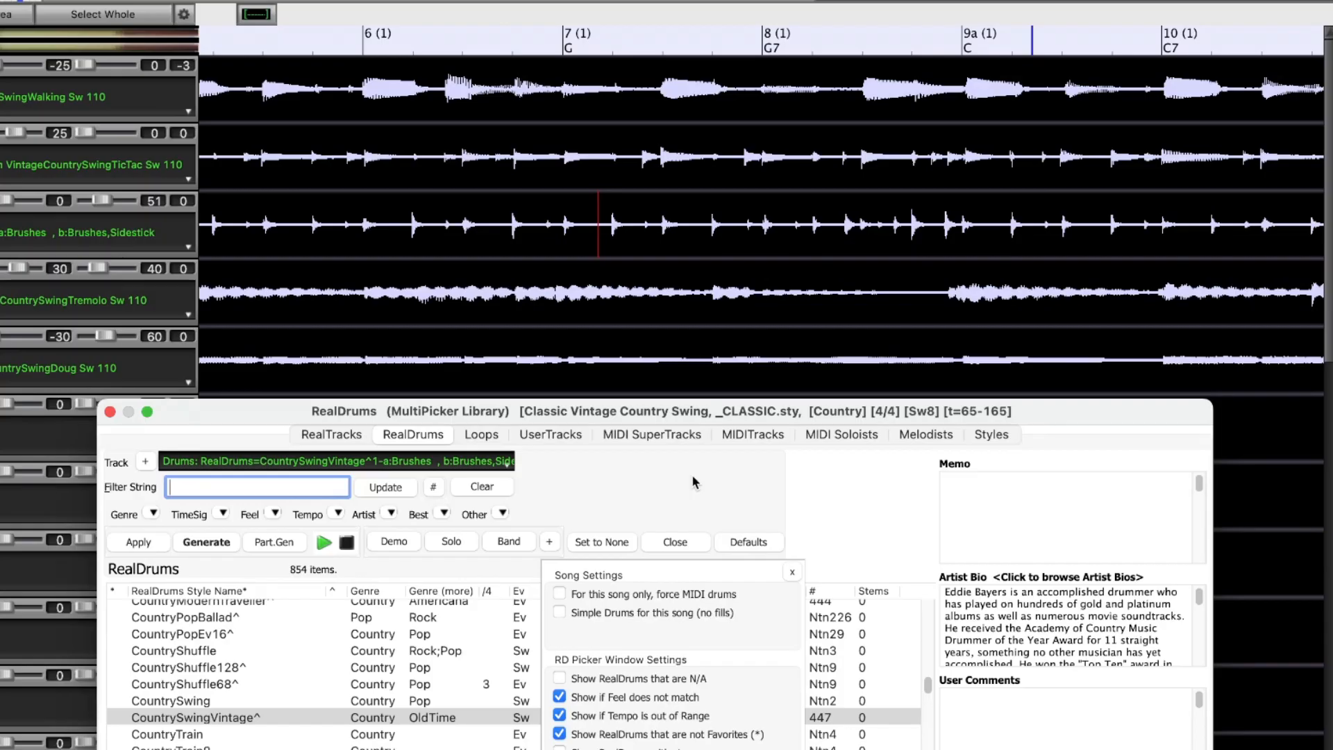
click(558, 612)
click(698, 223)
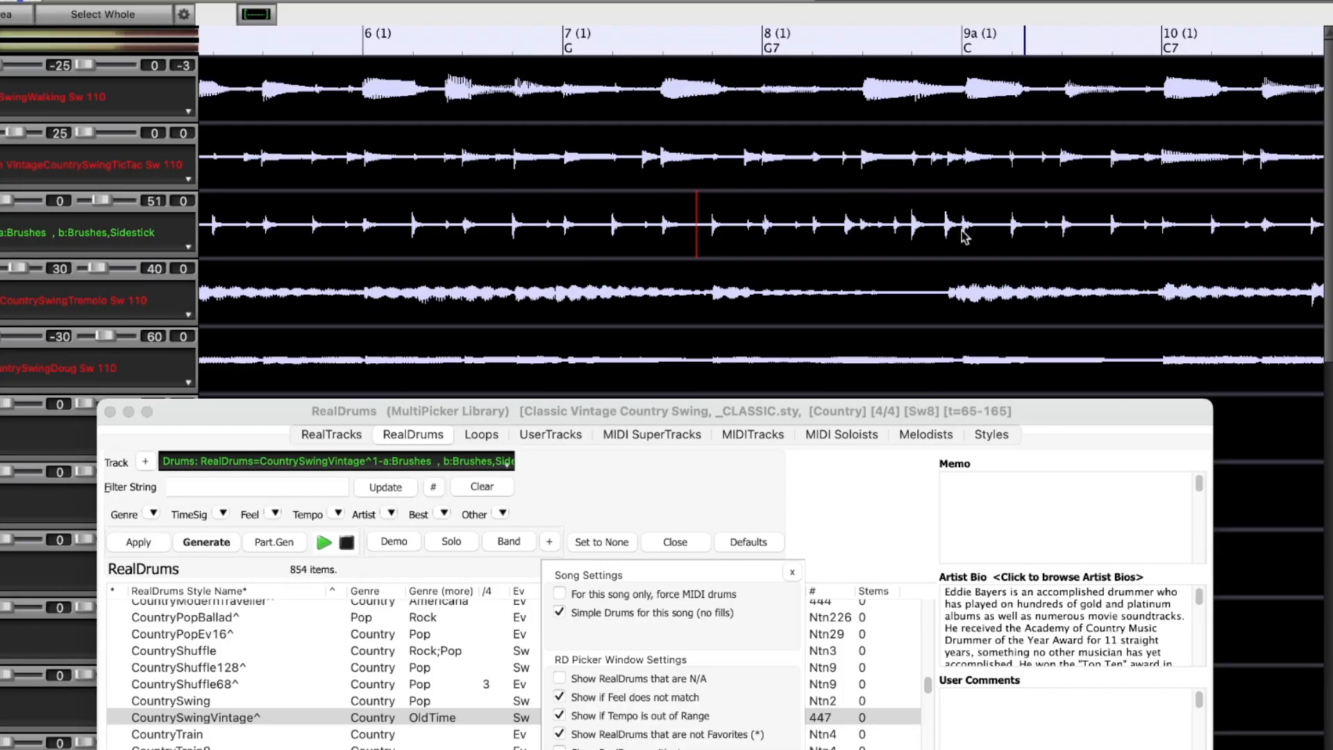
Regenerate only bar 8 of the Drums track to remove its fill, and play the drums from bar 7
drag(964, 236, 762, 243)
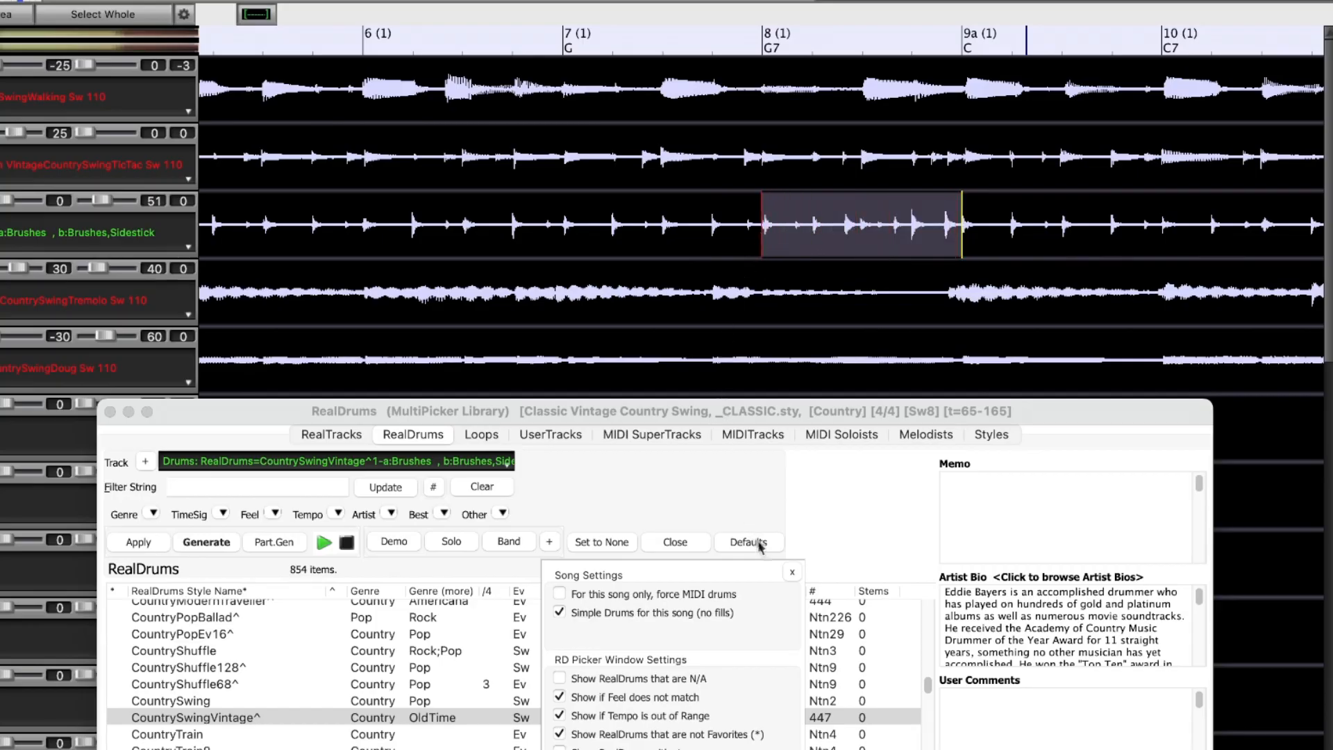
click(792, 574)
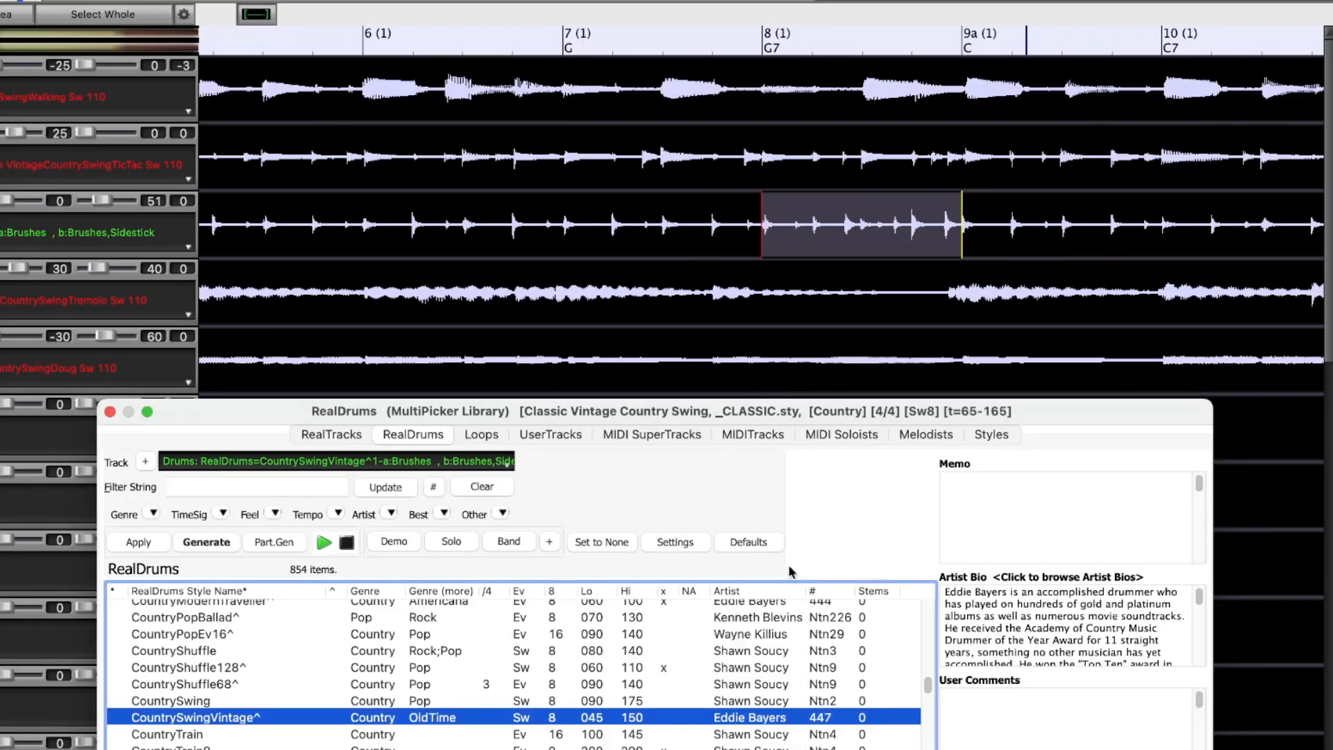
click(268, 545)
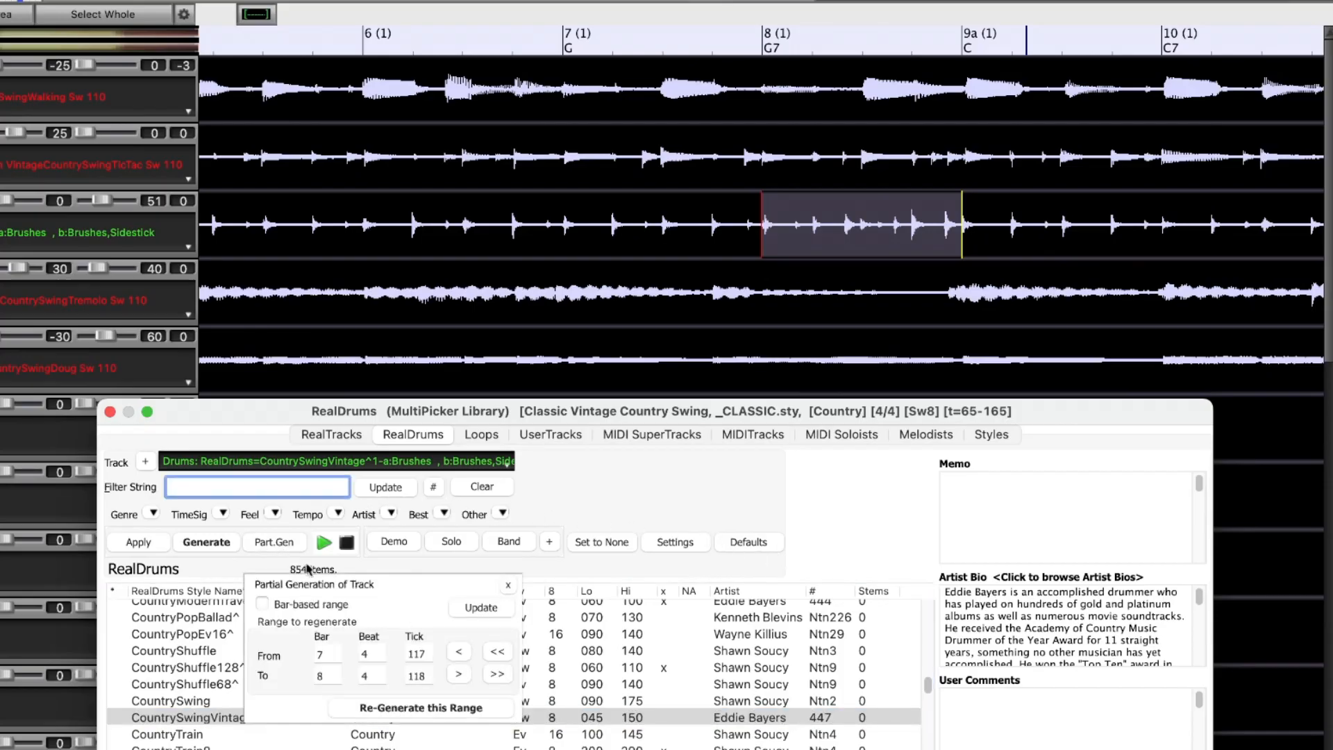
click(439, 711)
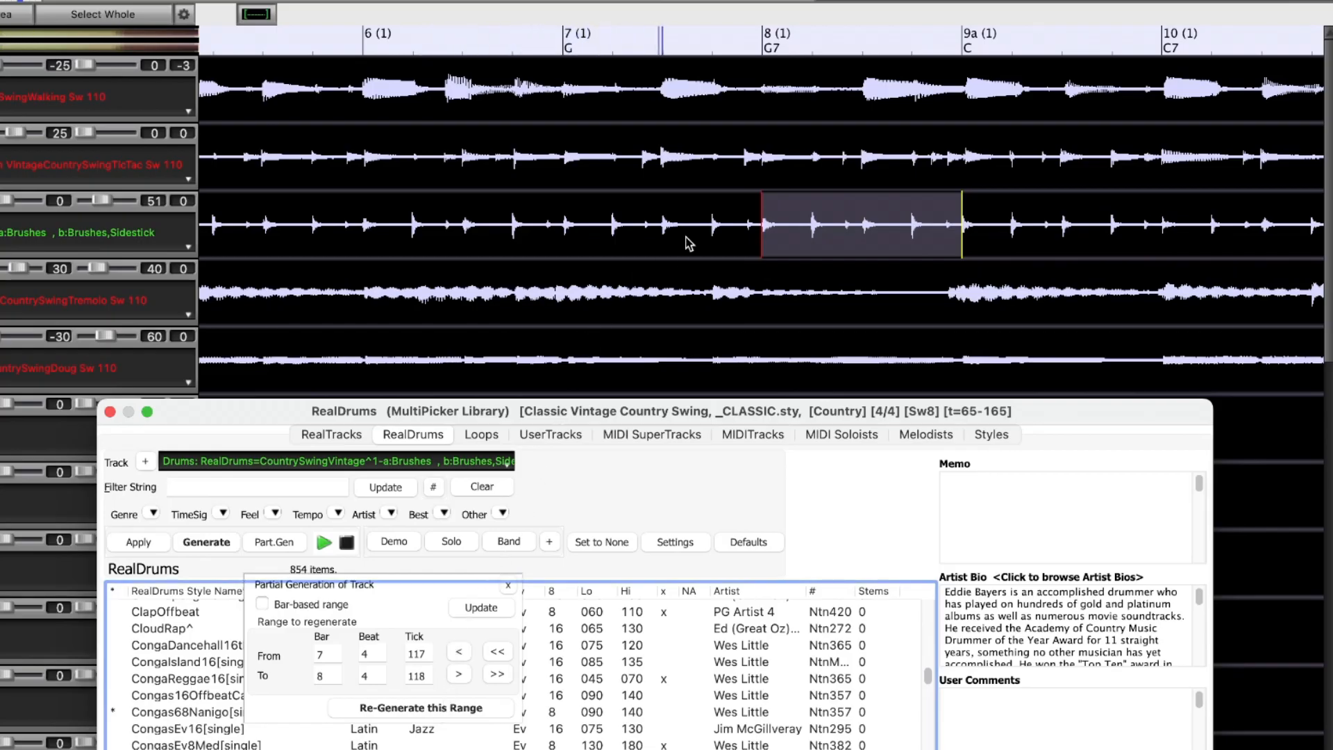
click(590, 225)
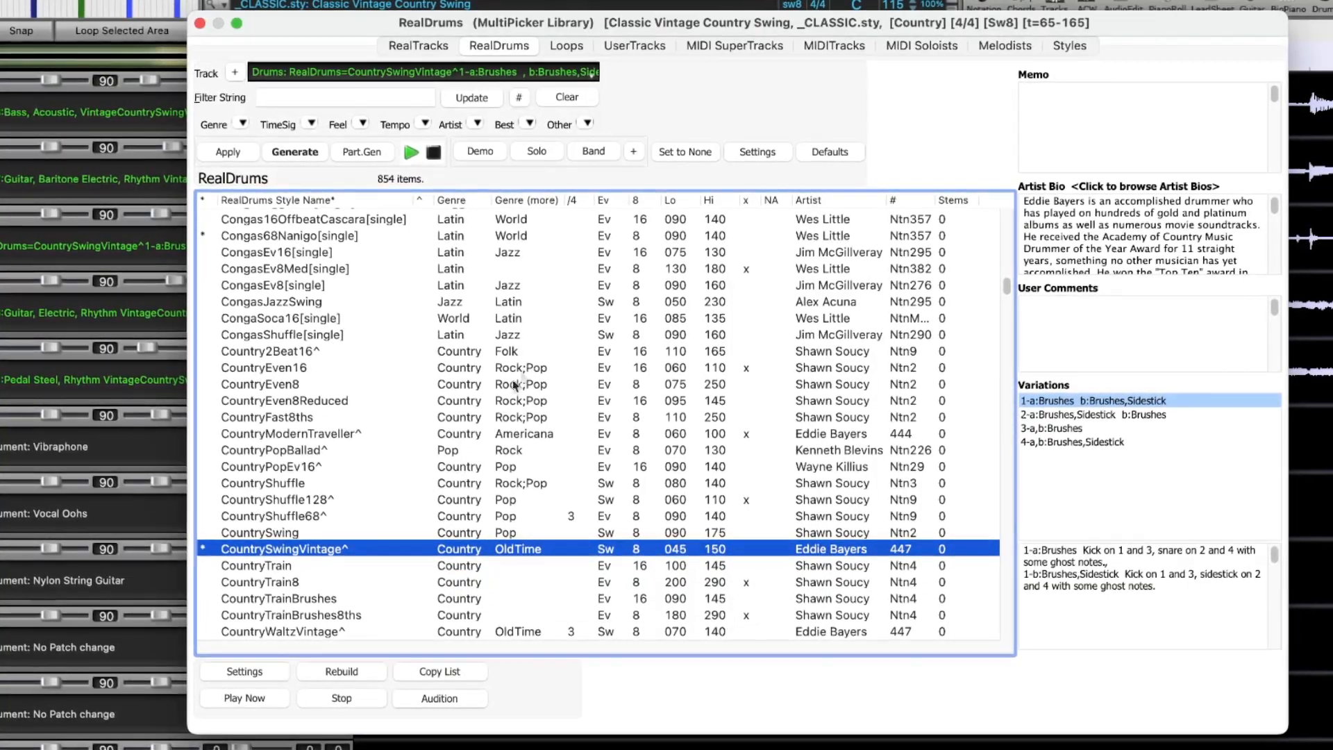
Toggle the favorite mark for the Loops PAK 2 Pop loop "Bass, Acoustic, PopB Ev 120.wav"
click(564, 41)
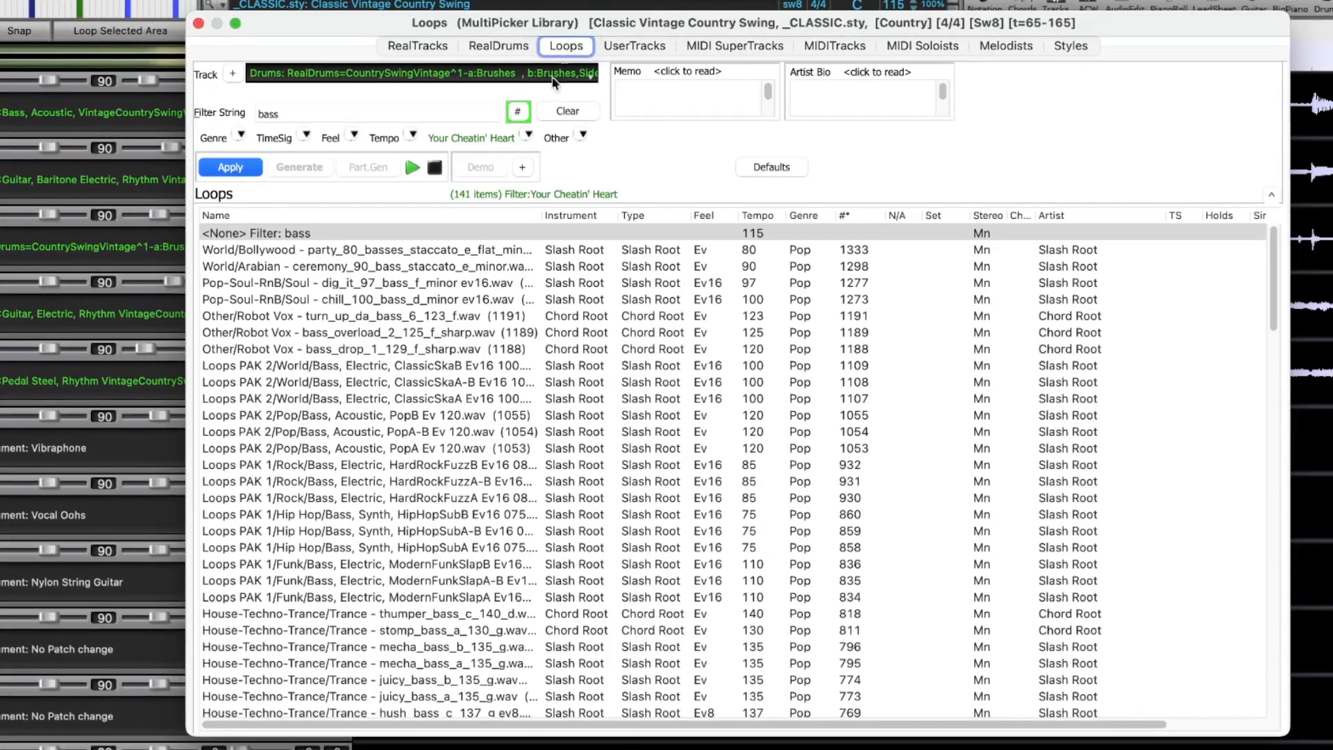
right_click(415, 408)
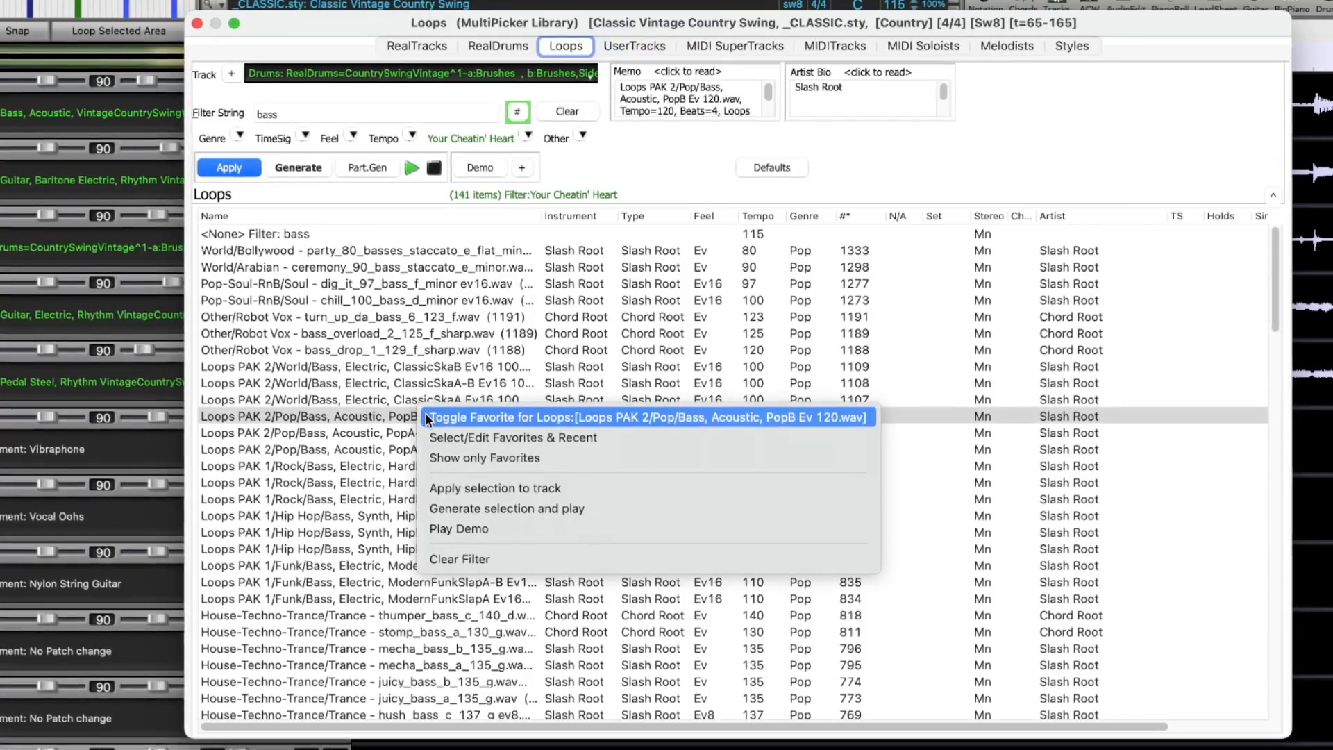
click(431, 419)
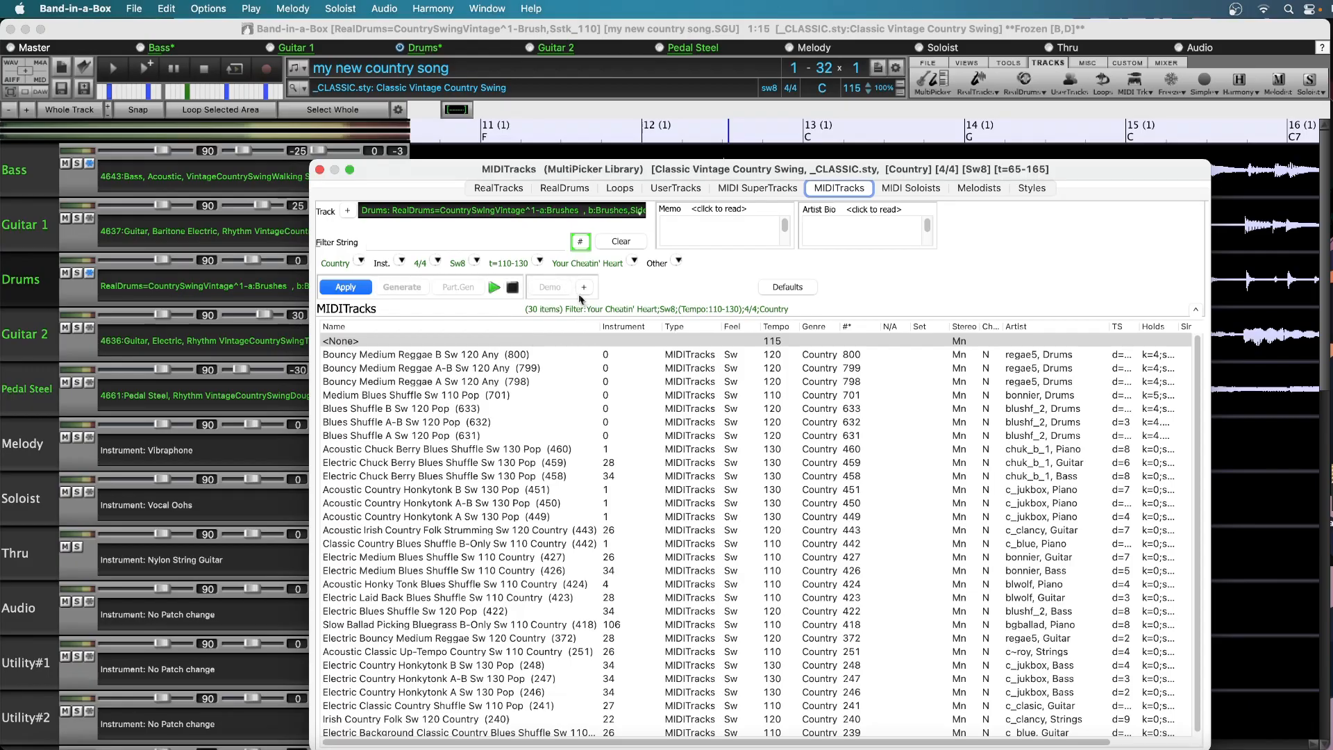
Filter the MIDITracks list by "piano"
click(417, 239)
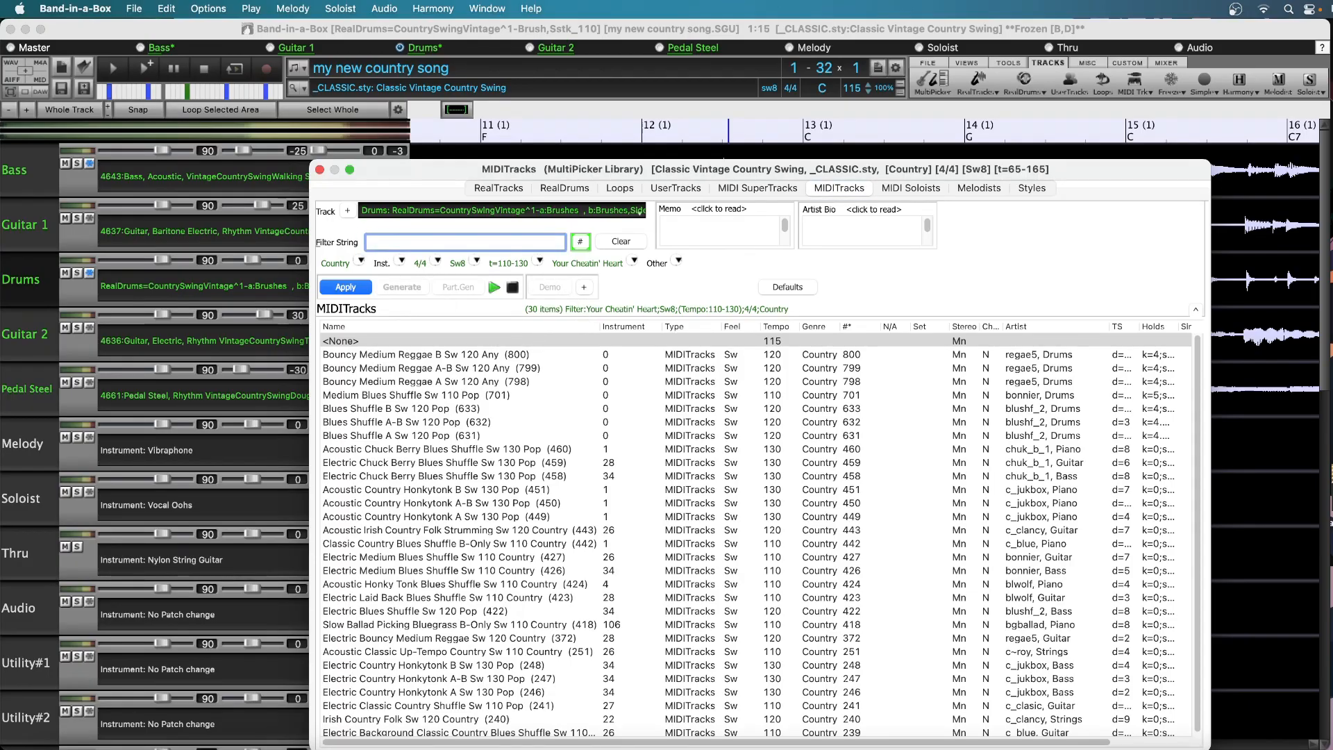
text(piano)
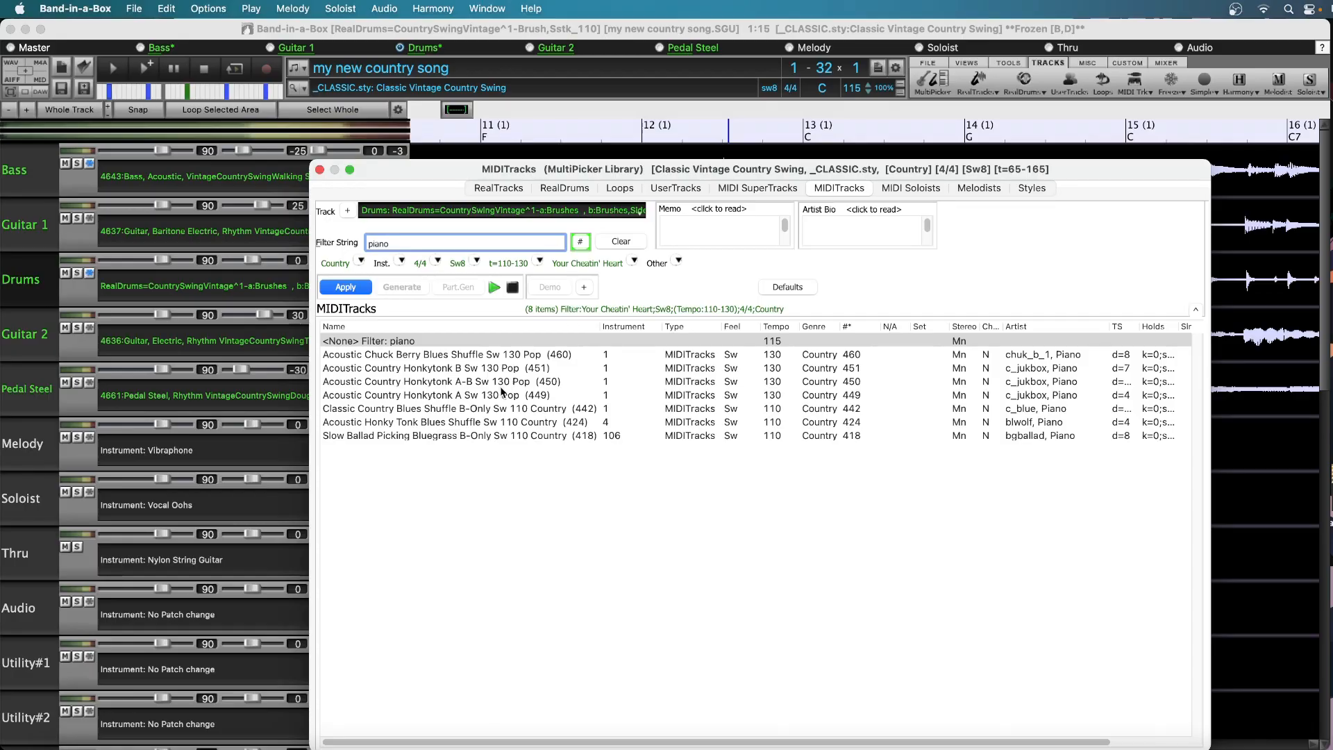
Target the Melody track with playback set to the chordsheet instead of pre-made demos, and audition Acoustic Chuck Berry Blues Shuffle Sw 130 Pop (460) on it
click(25, 451)
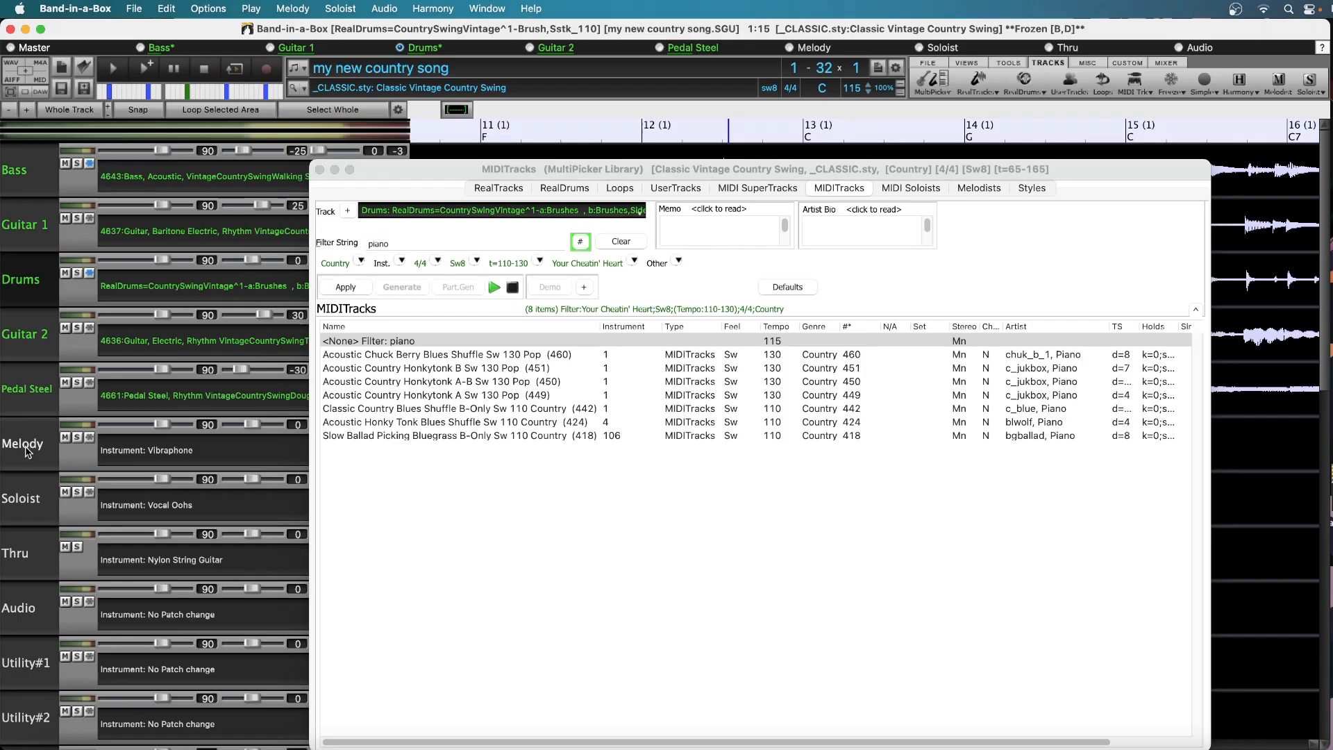
click(26, 451)
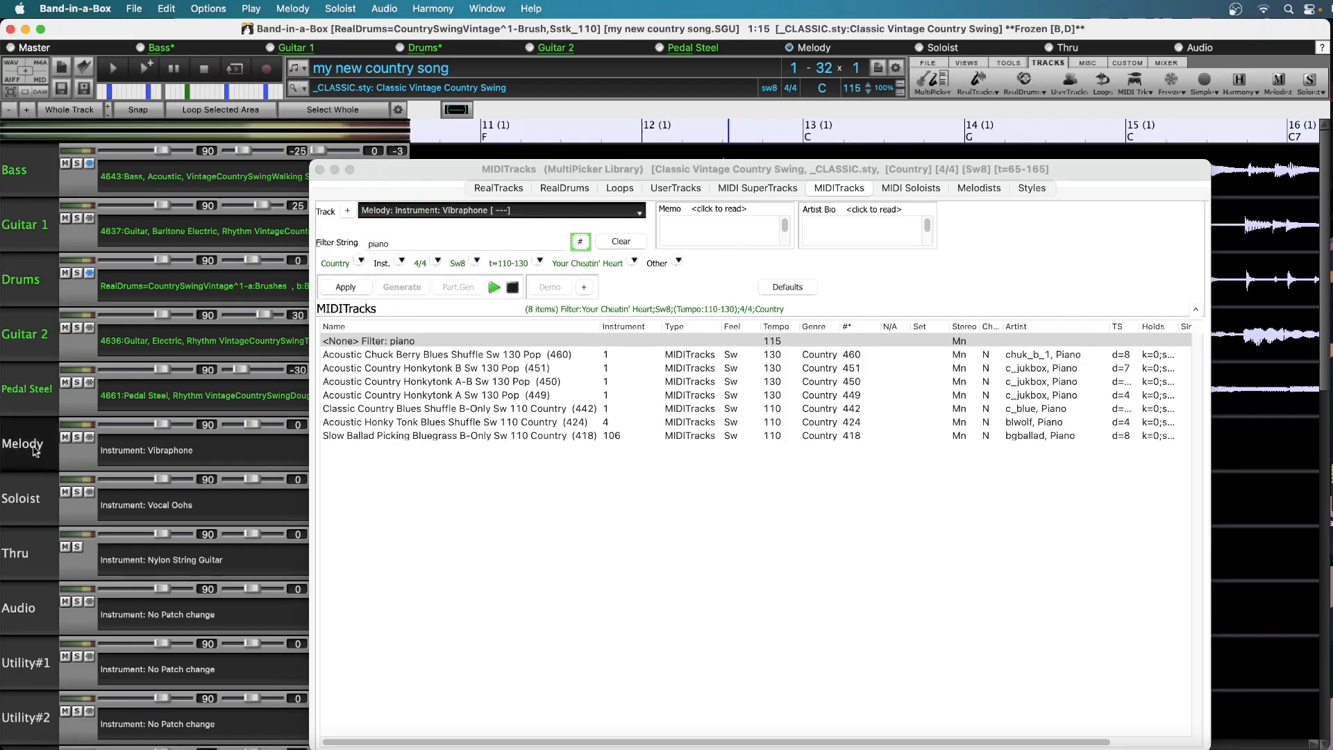
click(582, 290)
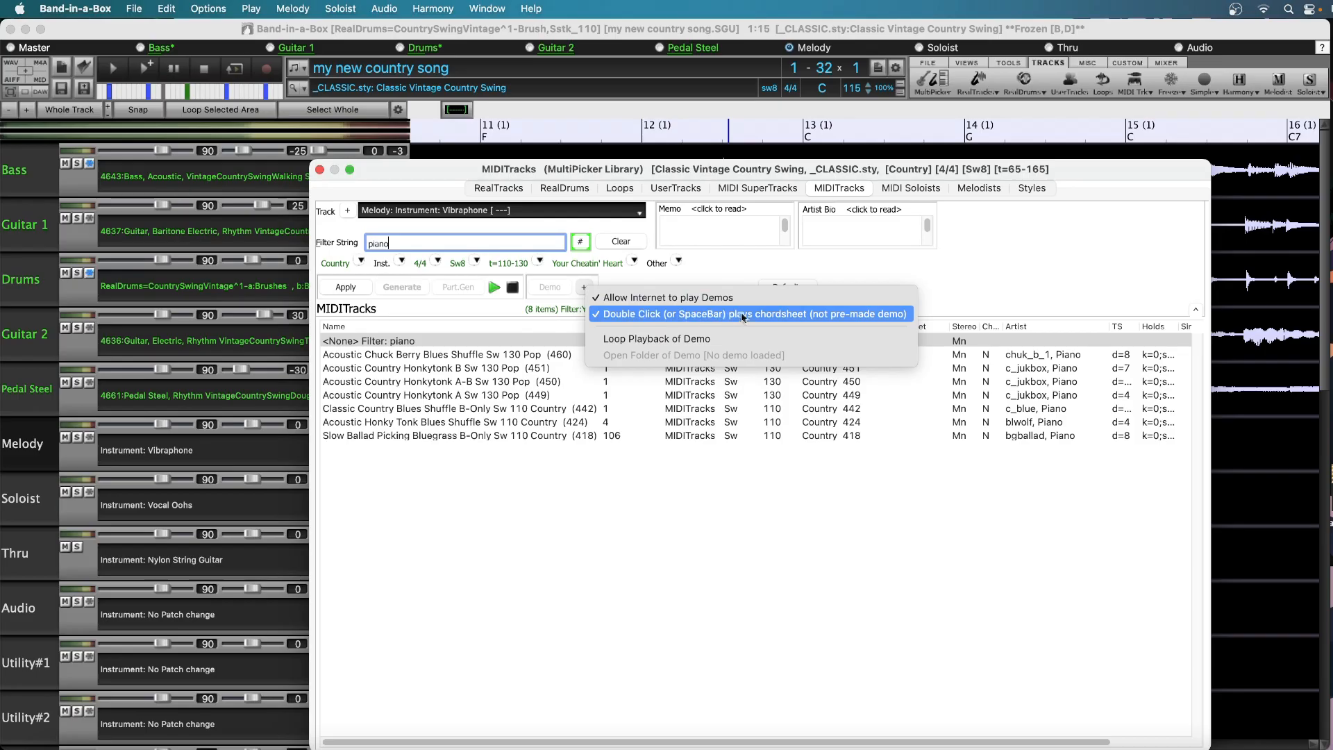
click(848, 314)
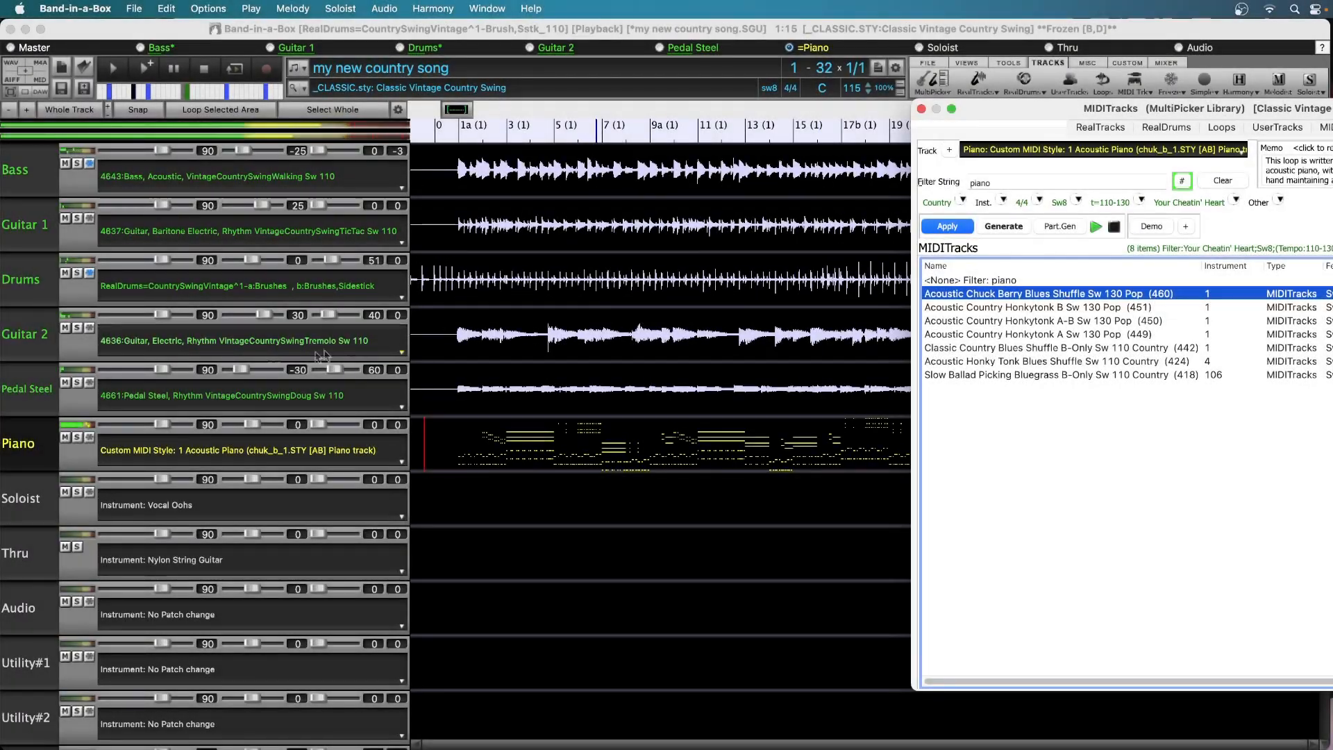
Lower the Piano track's volume to 55
drag(161, 424, 138, 424)
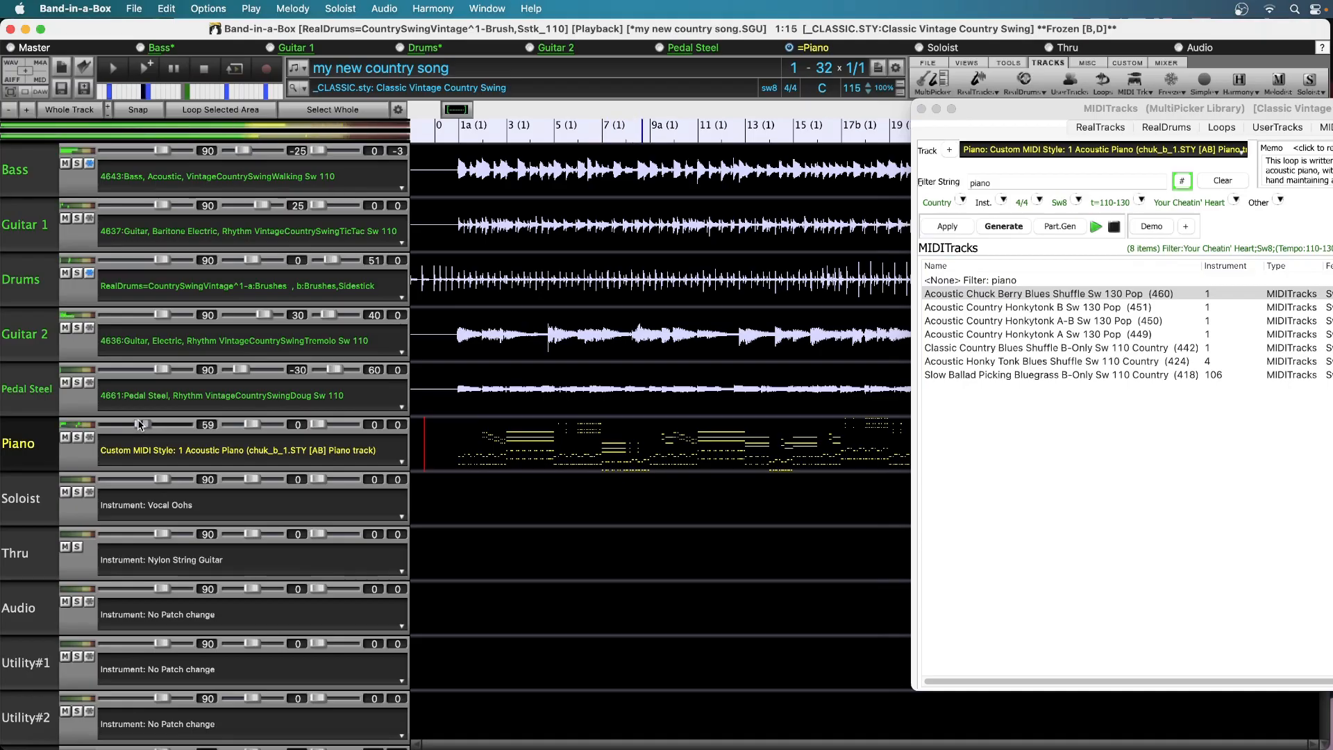
drag(138, 425, 137, 425)
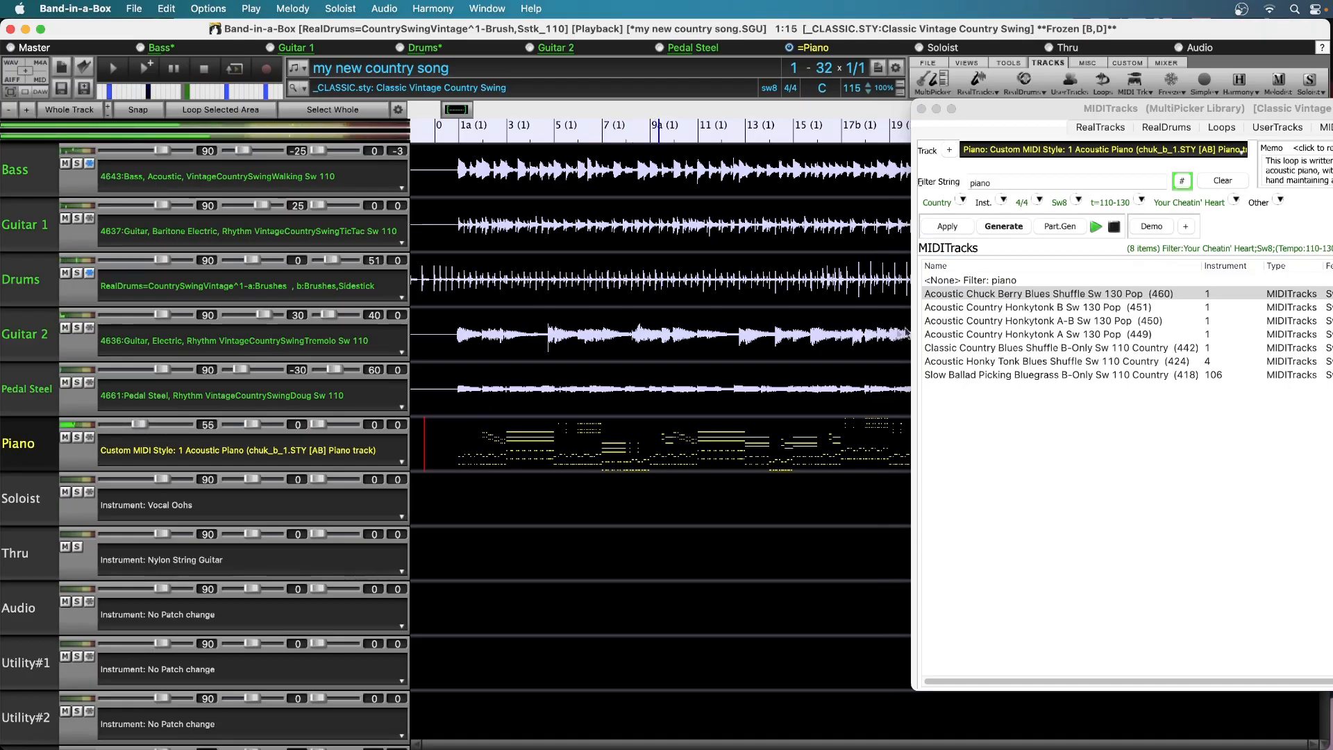
Audition Acoustic Country Honkytonk A-B Sw 130 Pop (450), and assign Classic Country Blues Shuffle B-Only Sw 110 Country (442) to the Piano track
click(1093, 319)
click(1094, 319)
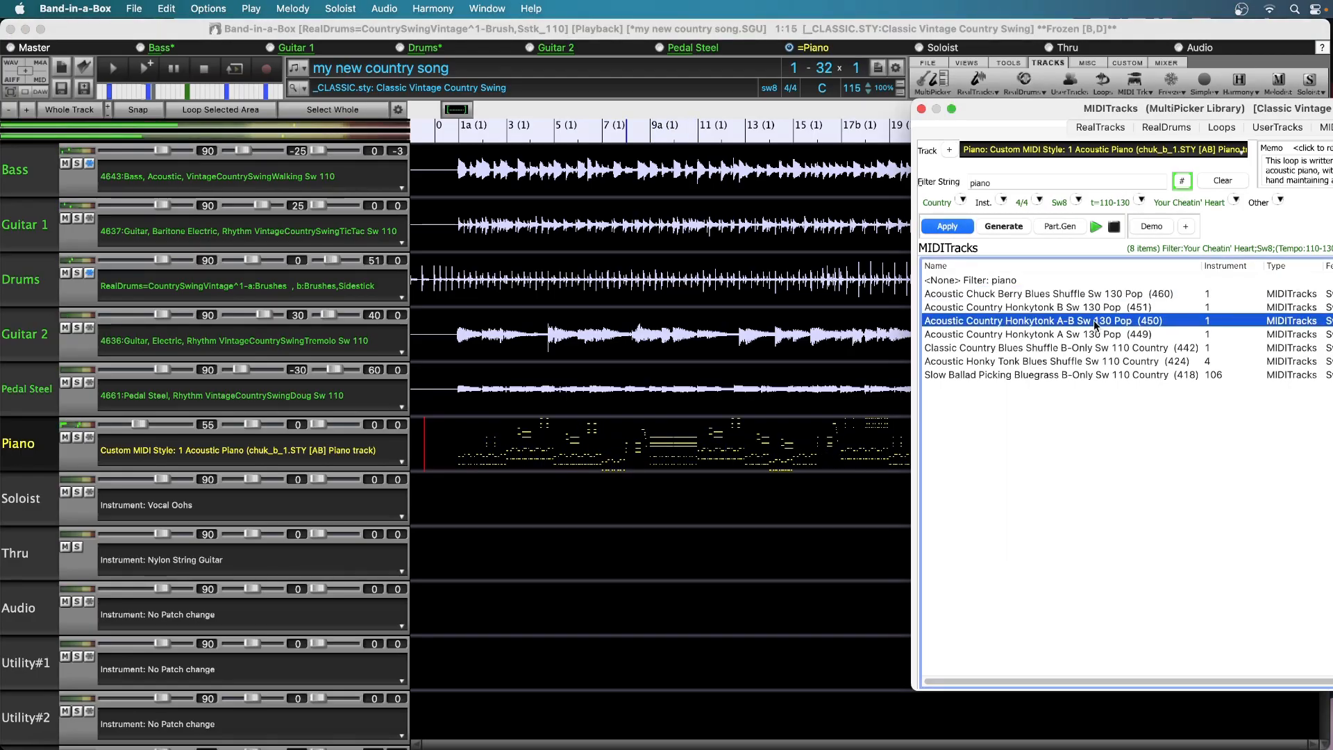
click(1059, 349)
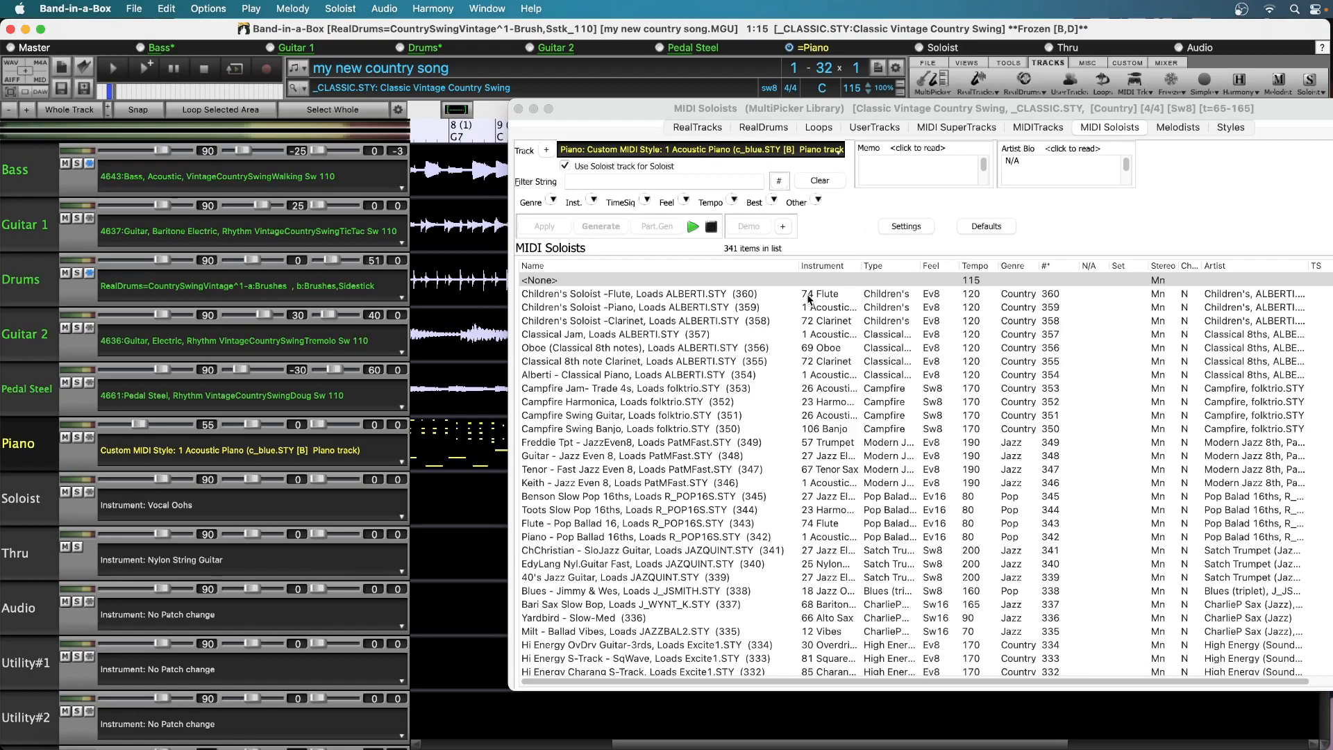
Filter the MIDI Soloists list by Country genre, 4/4 time signature and Swing 8ths feel
click(552, 201)
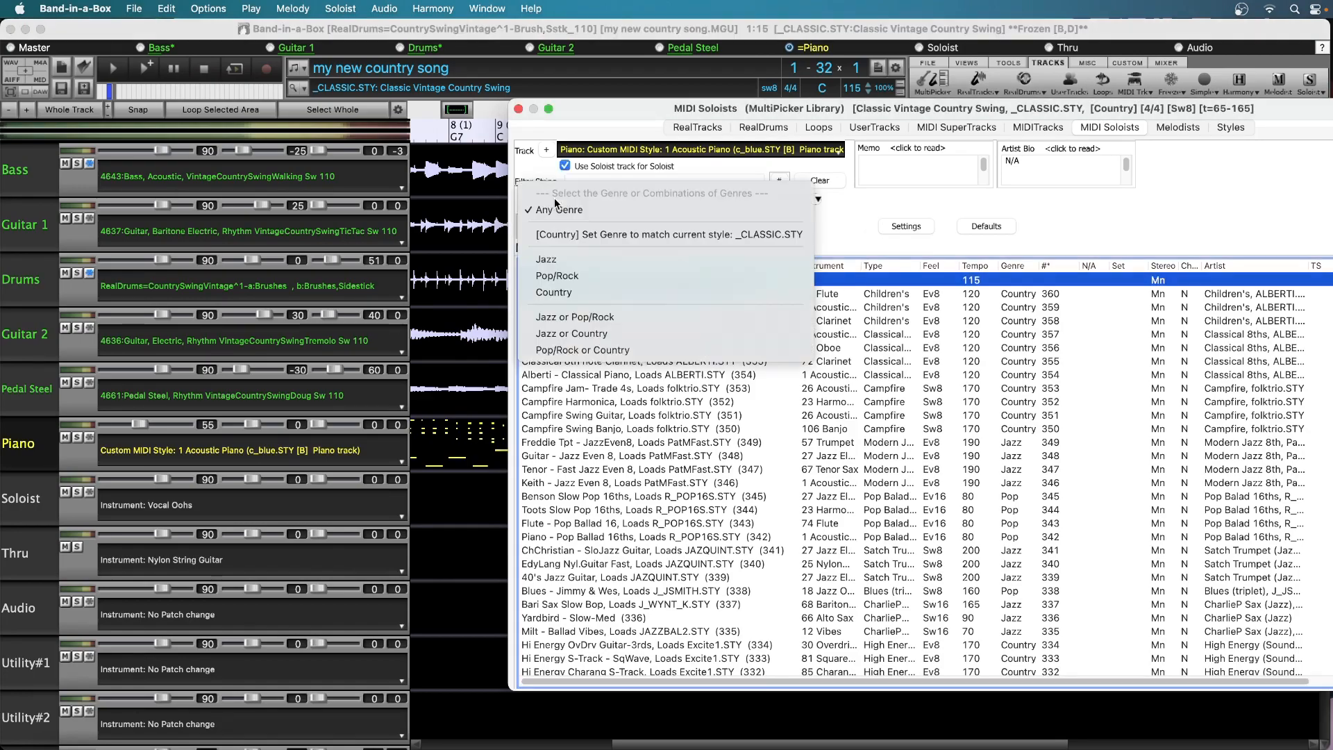
click(573, 290)
click(652, 202)
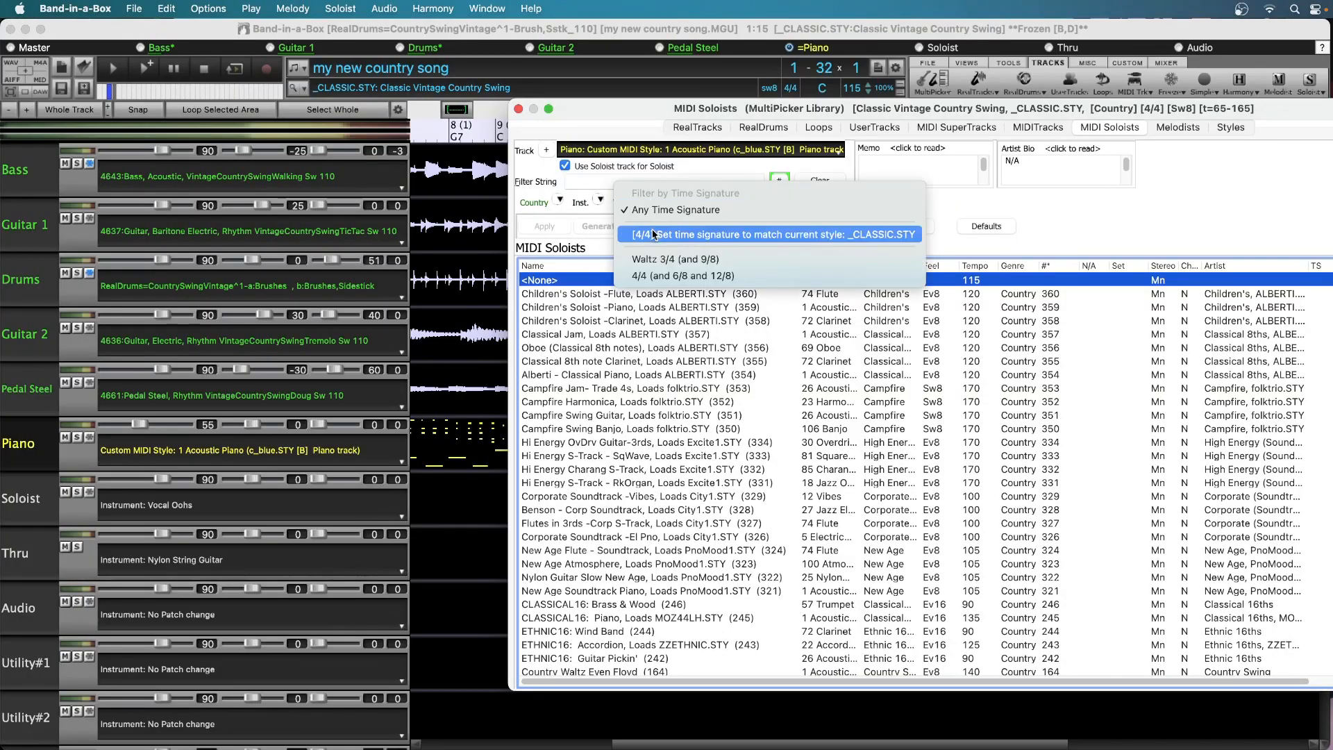
click(660, 276)
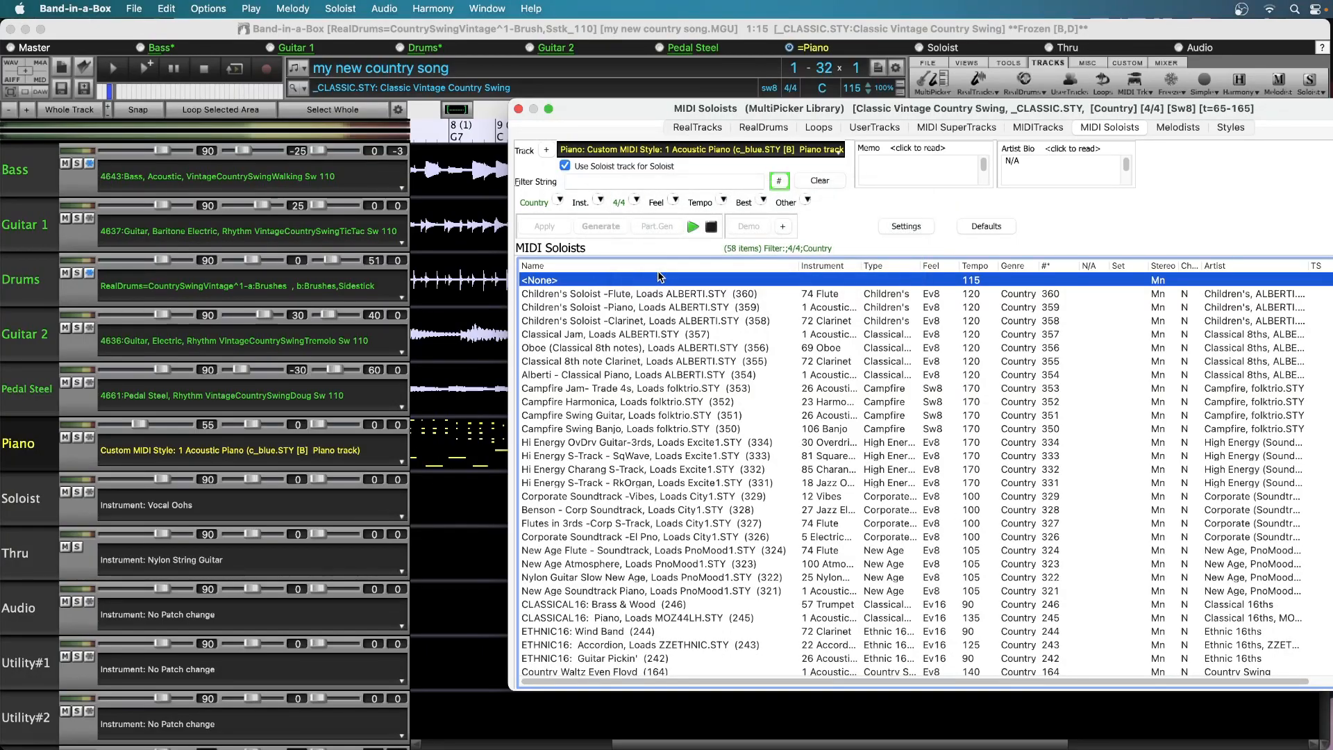
click(673, 200)
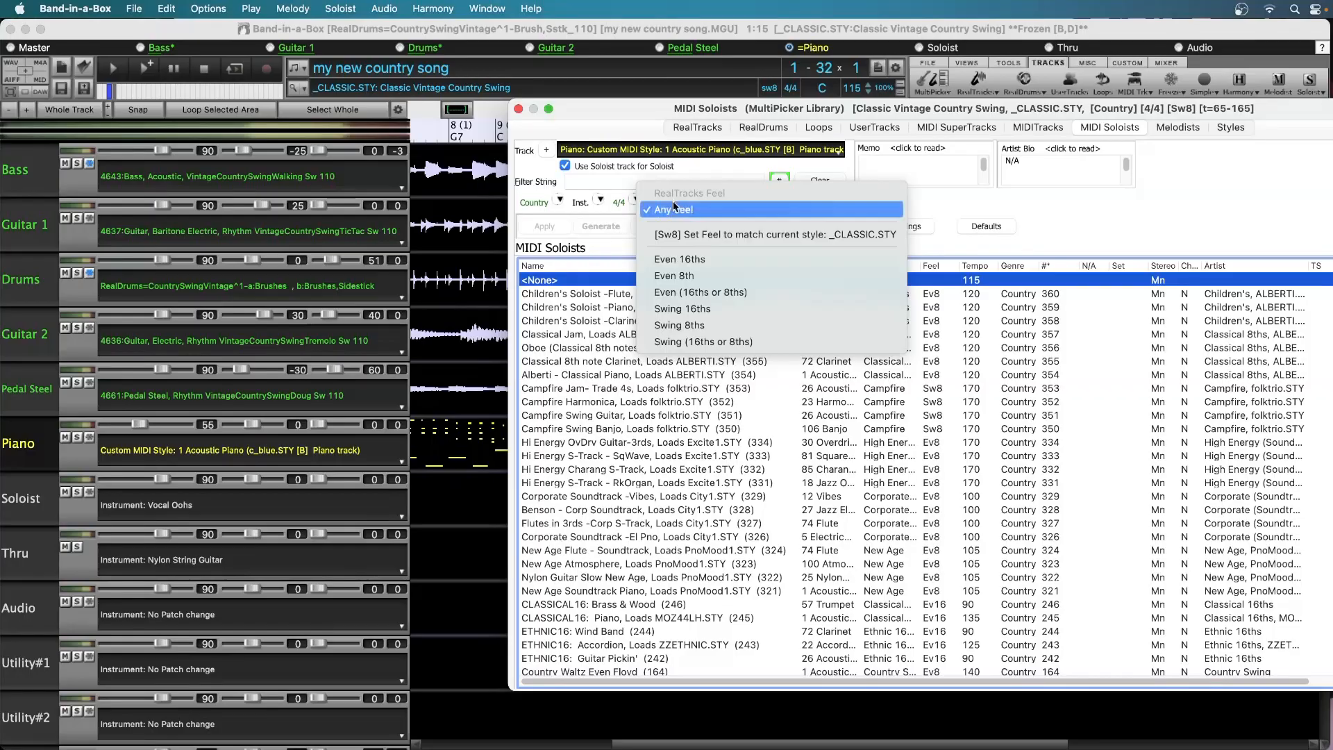
click(685, 324)
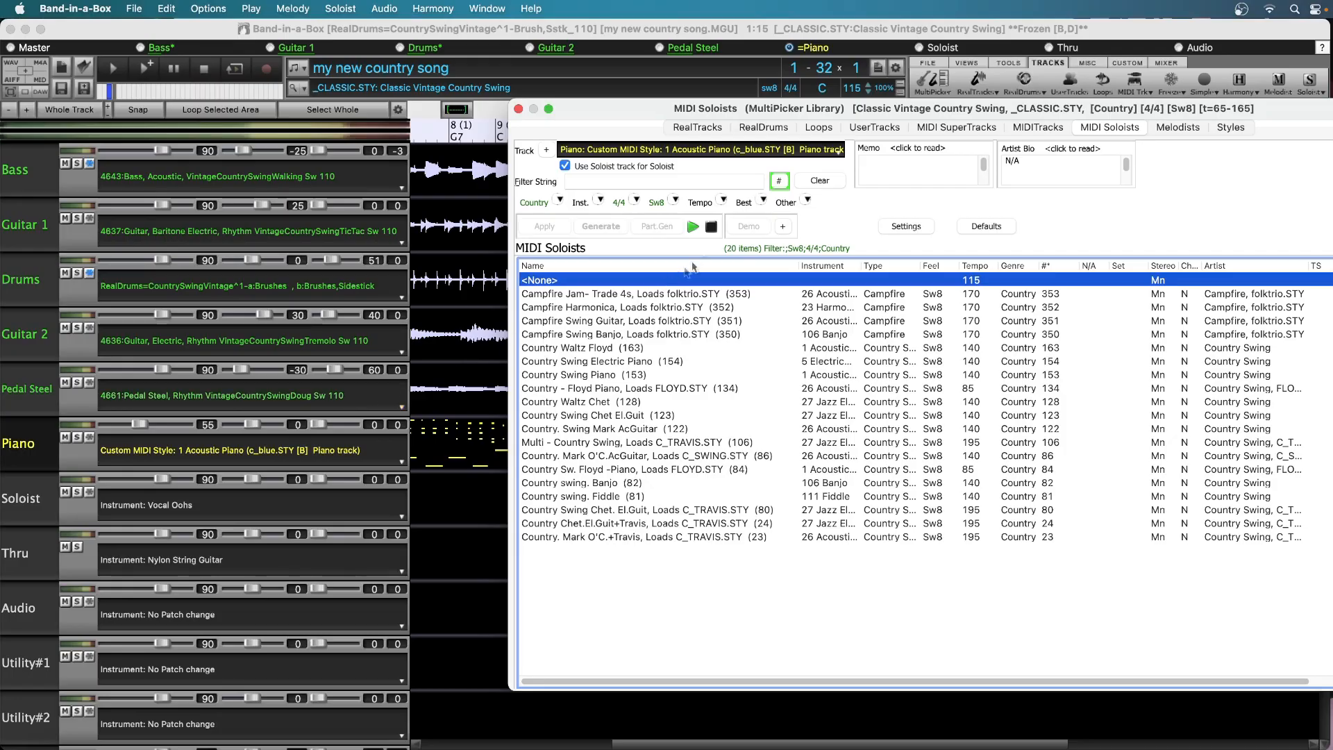
Compare the country swing piano soloists and select Country Swing Piano (153), with the Use Soloist track for Soloist option turned off
click(783, 227)
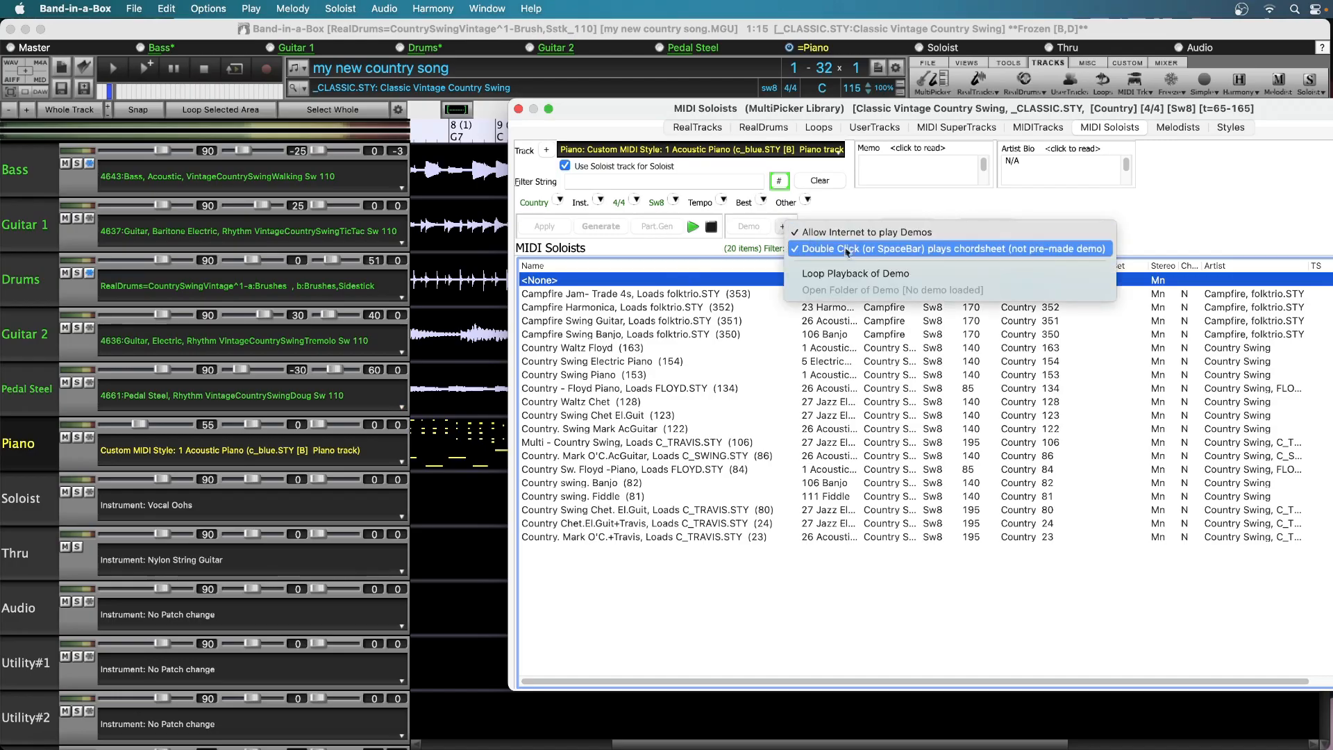
click(917, 247)
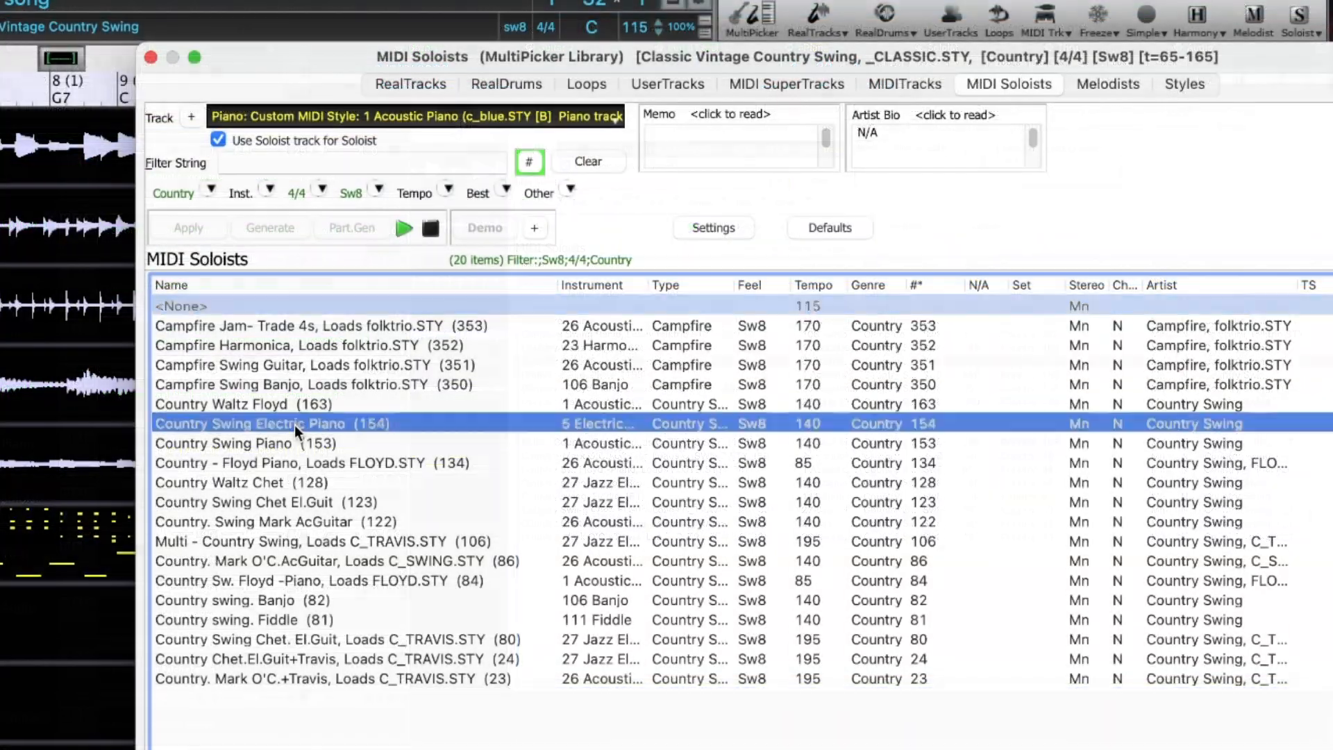
click(617, 362)
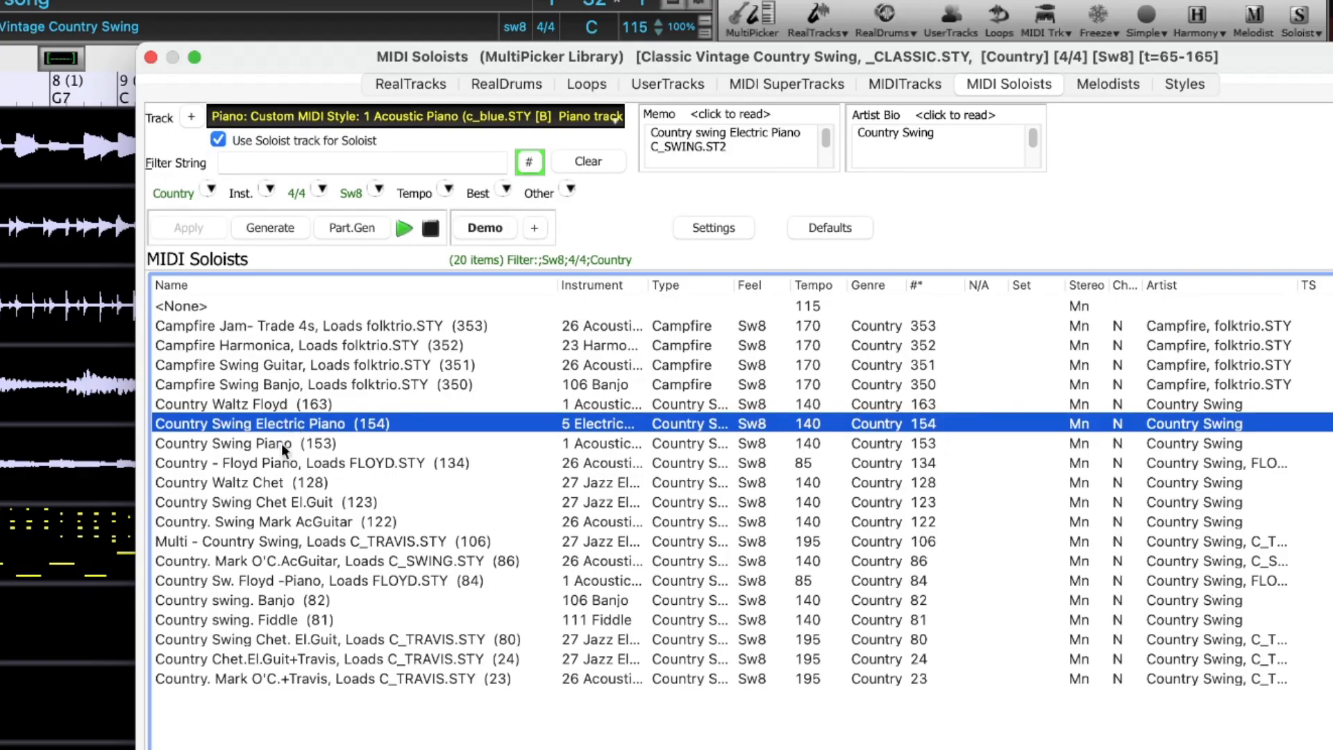
click(281, 443)
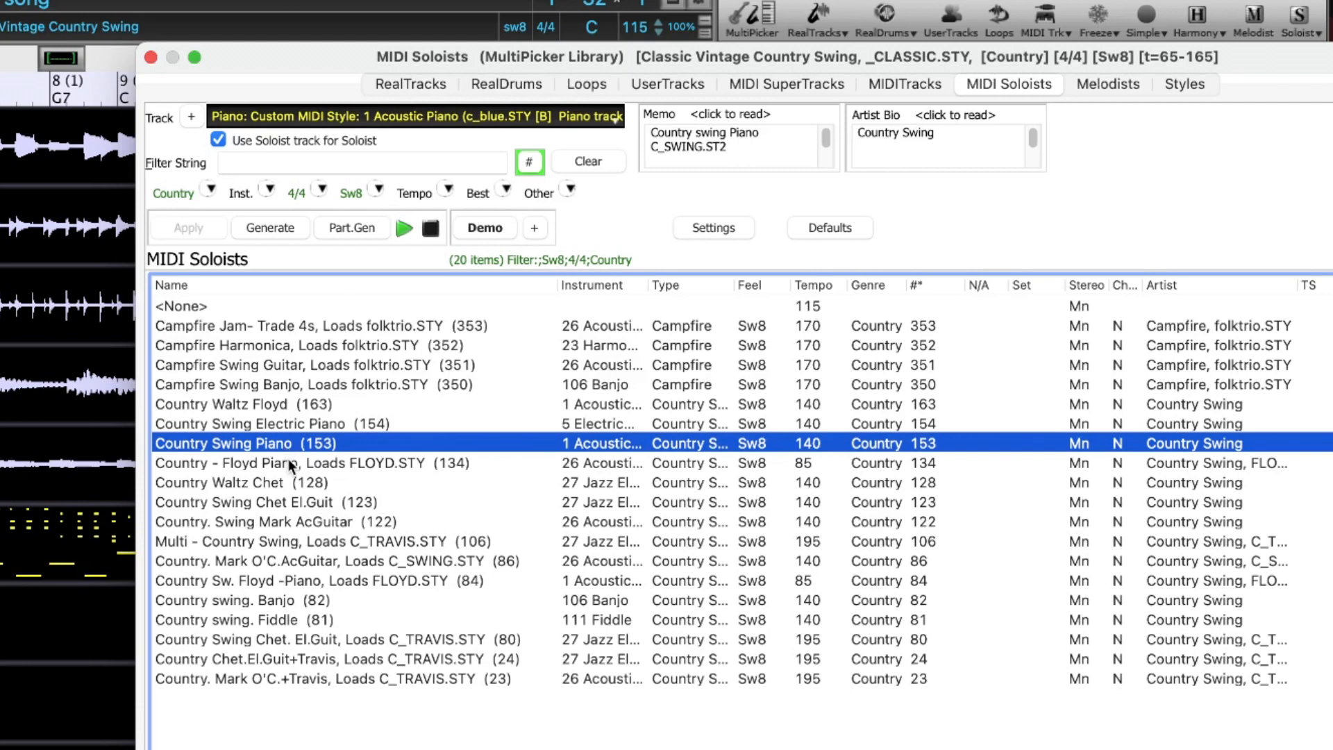
click(289, 463)
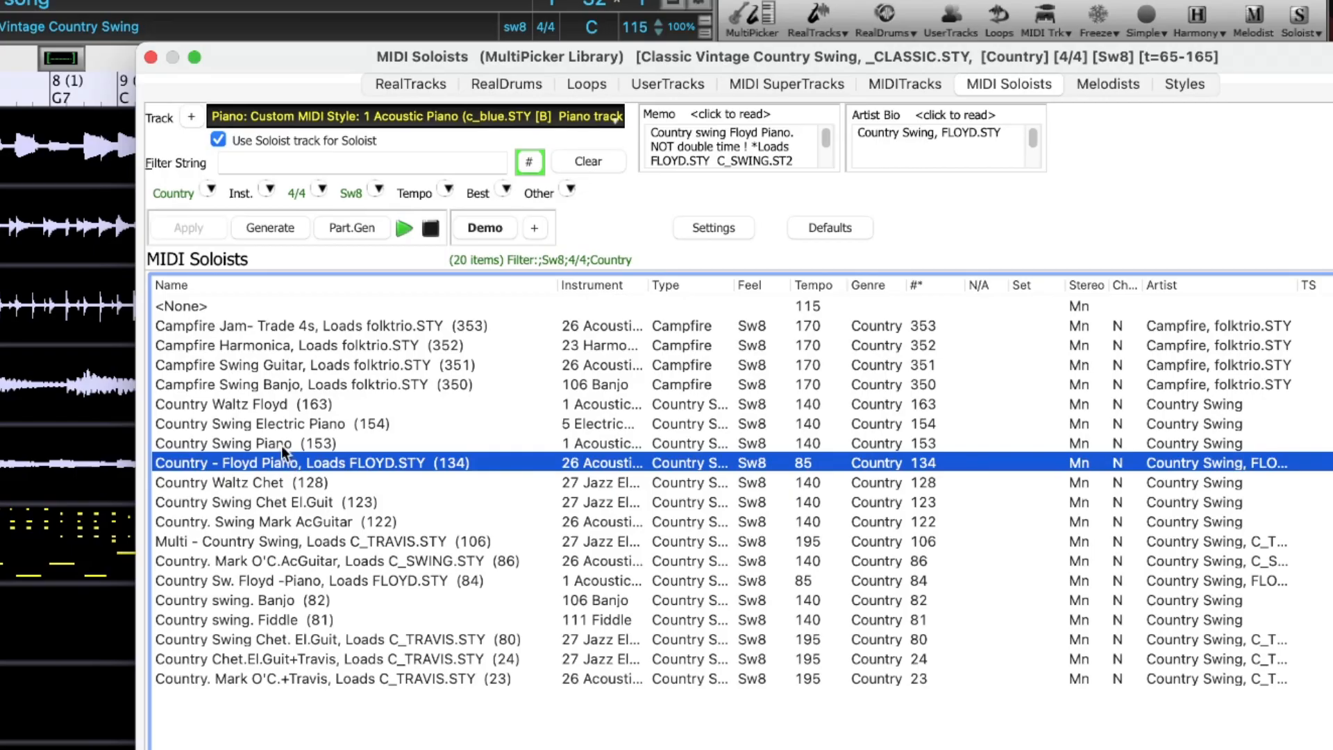
click(280, 444)
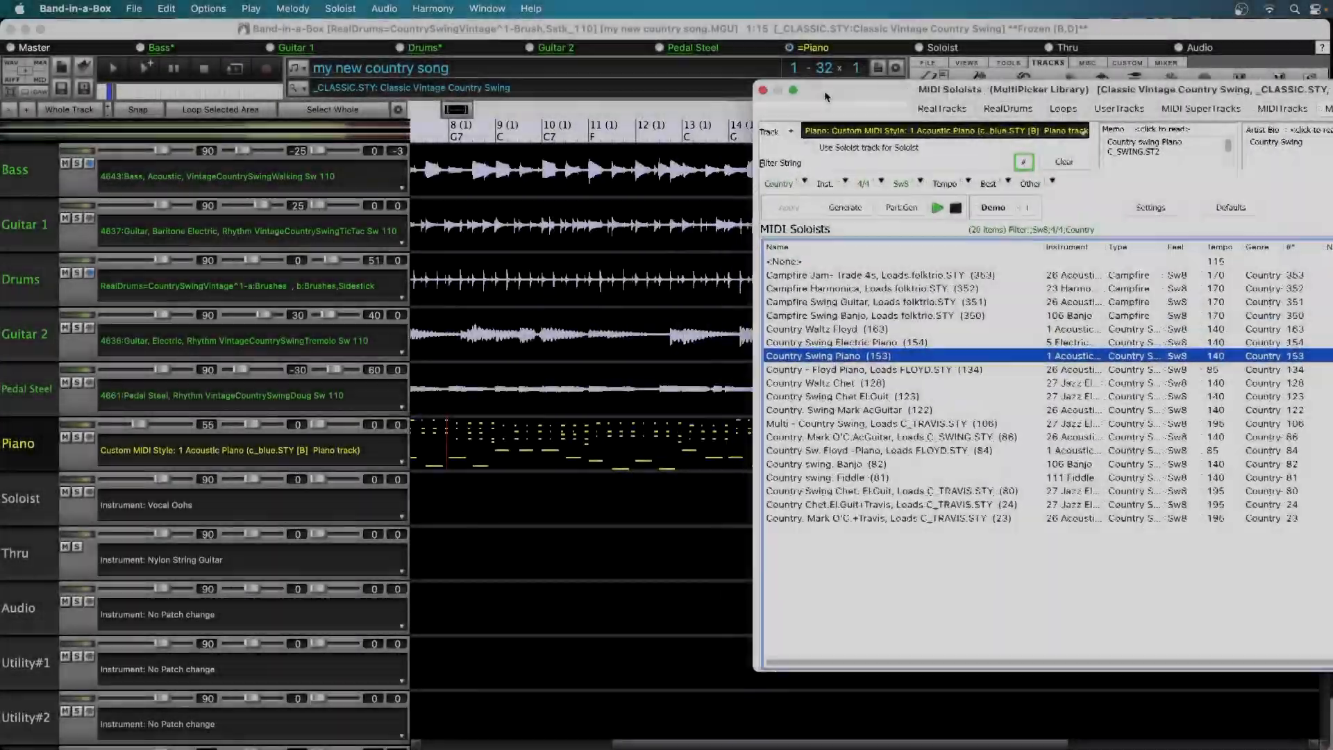
Regenerate only the range from bar 17 to the start of bar 25 on the Piano track with the Country Swing Piano (153) soloist
drag(820, 80, 1332, 85)
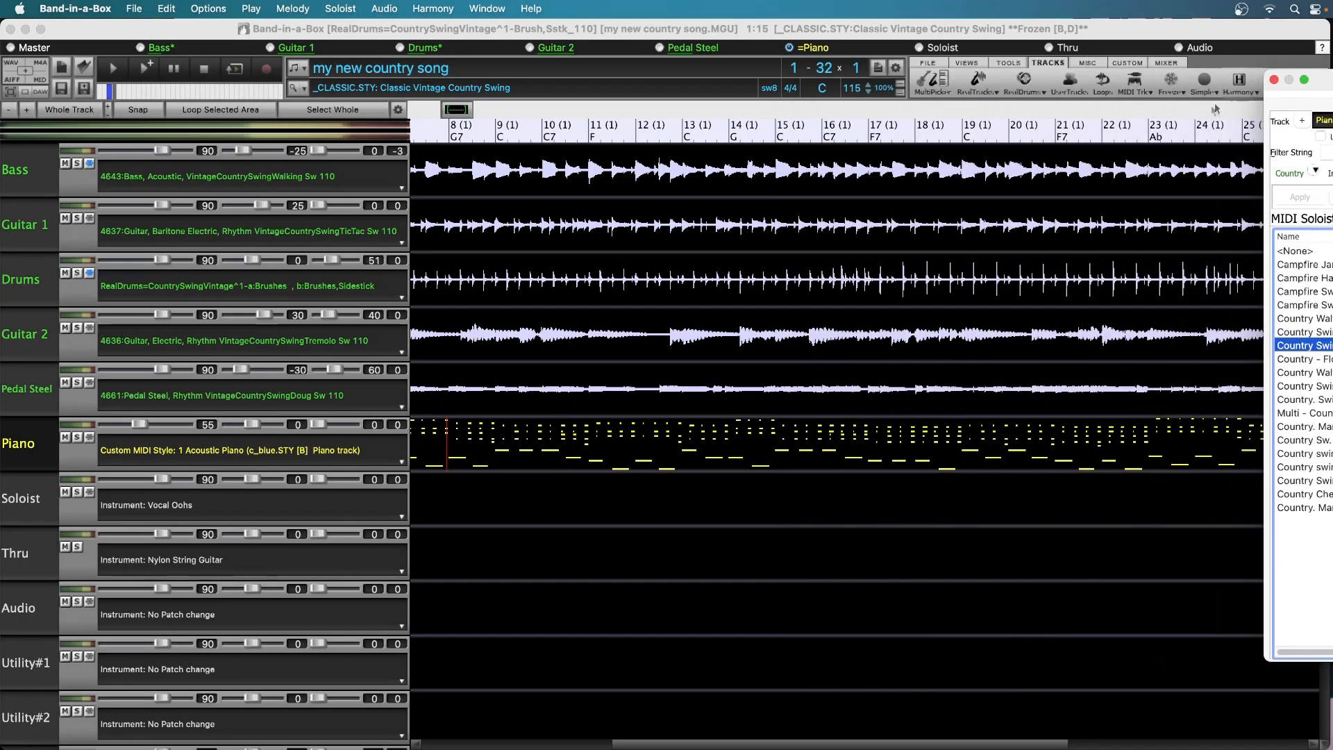
click(872, 449)
scroll(871, 449, up, 5)
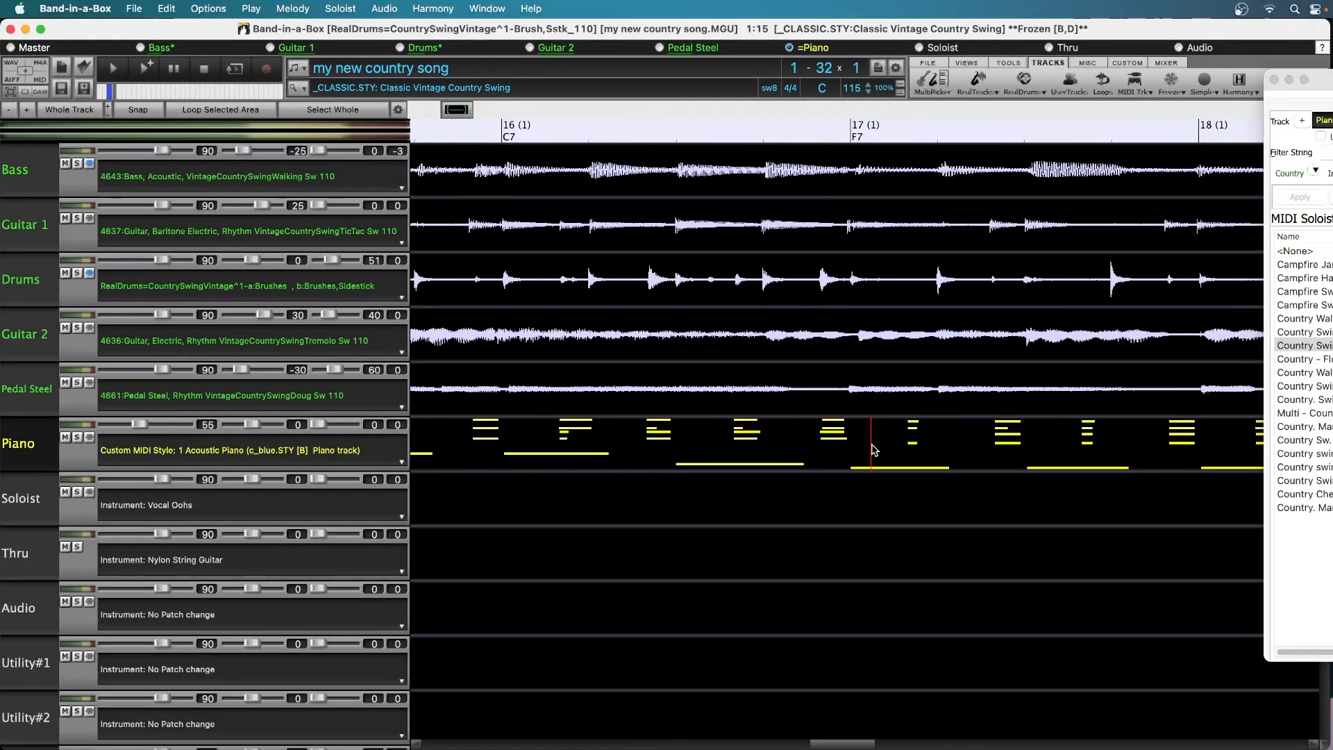
drag(851, 462, 1159, 448)
scroll(1163, 451, down, 5)
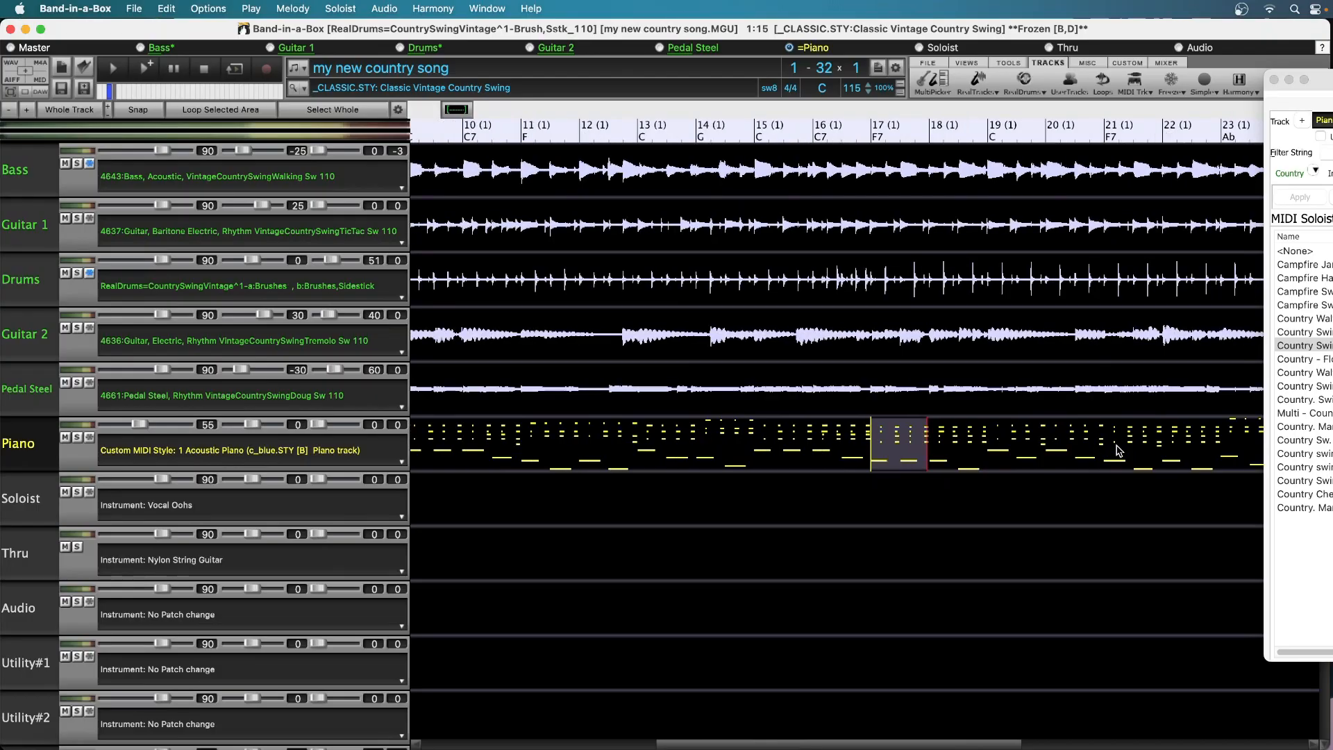
shift+click(1168, 448)
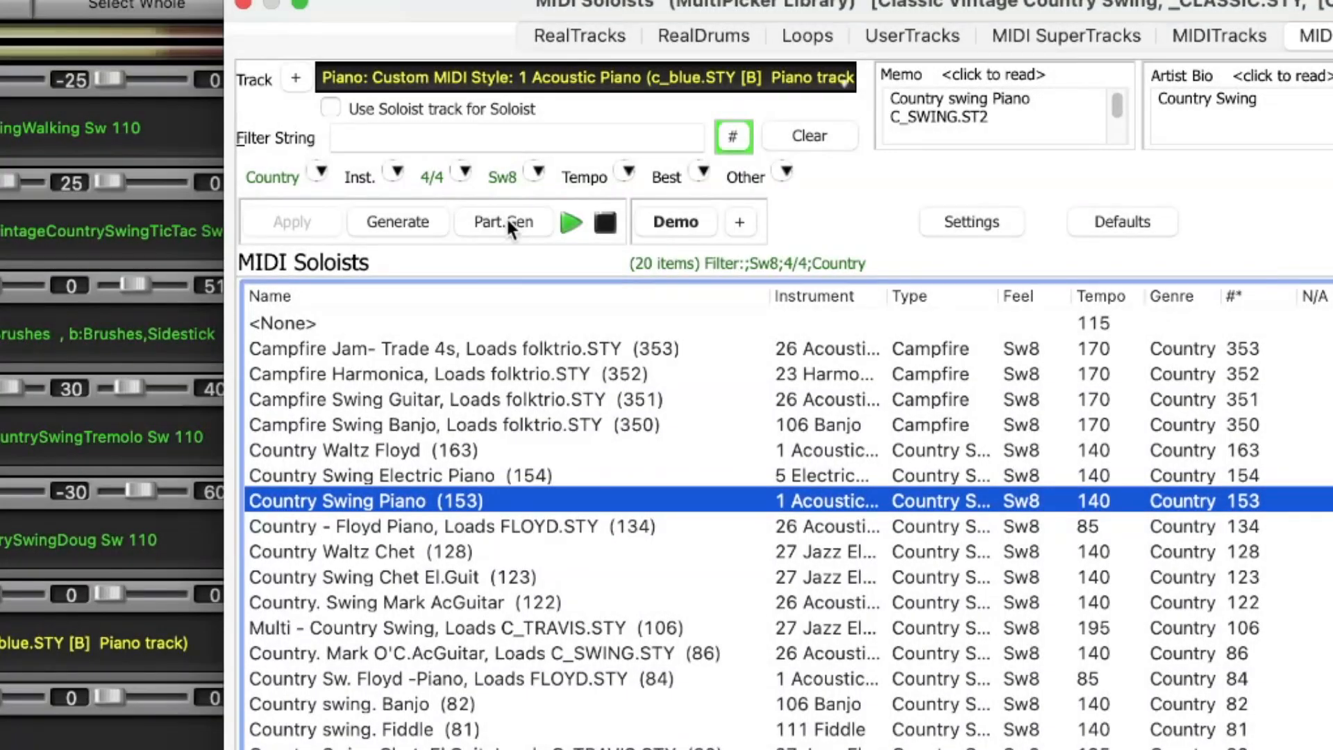
click(506, 217)
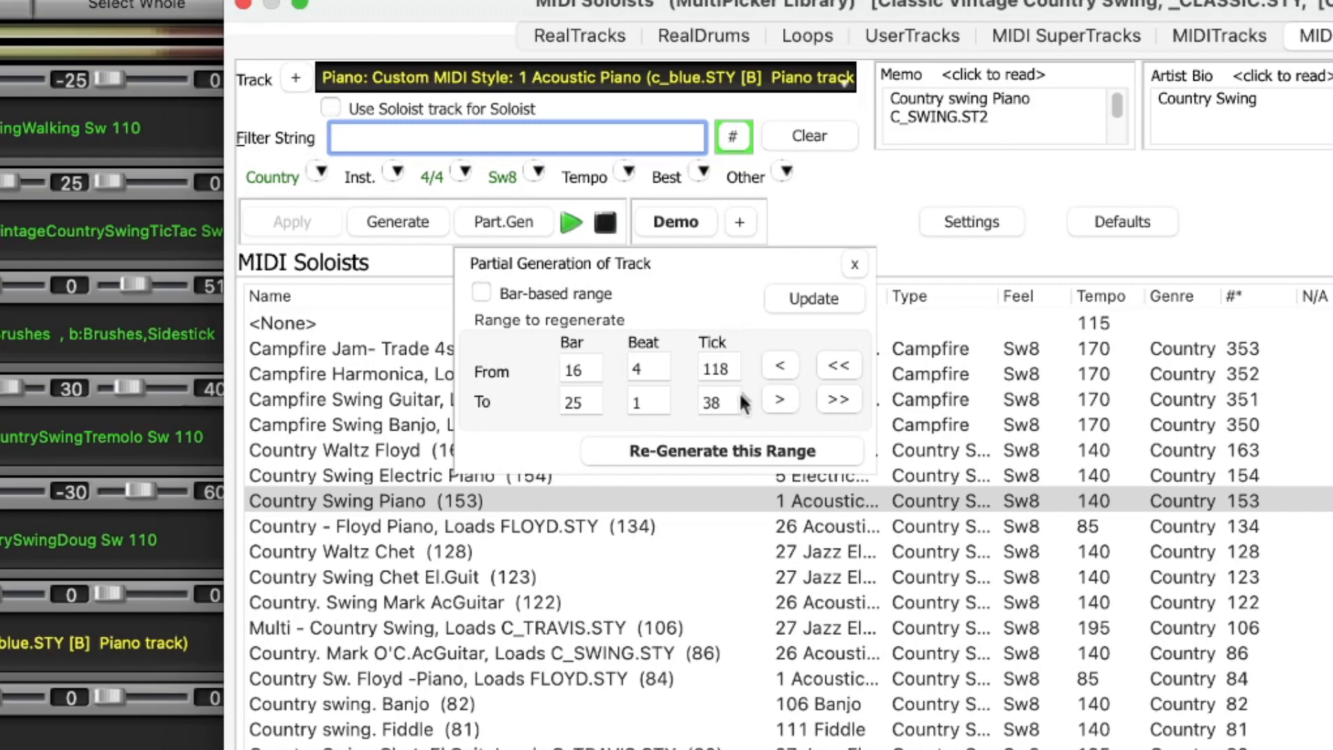
click(731, 452)
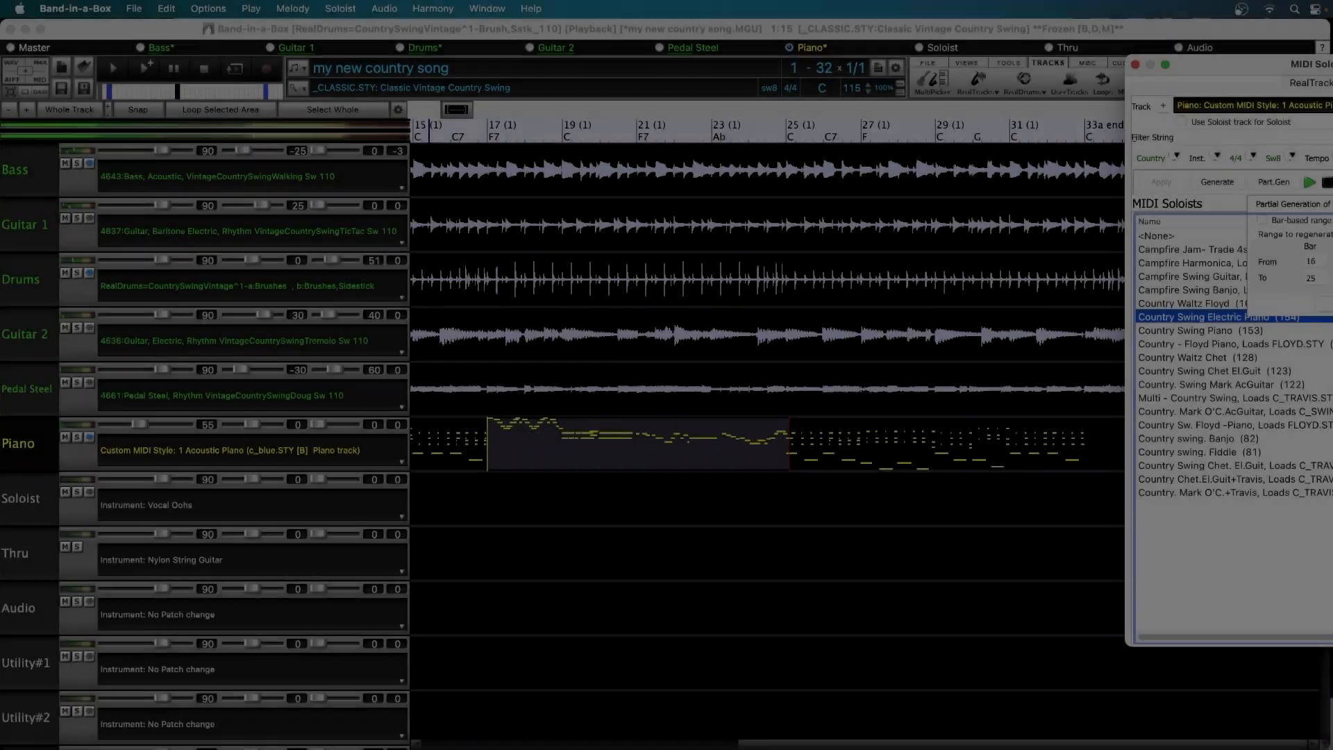
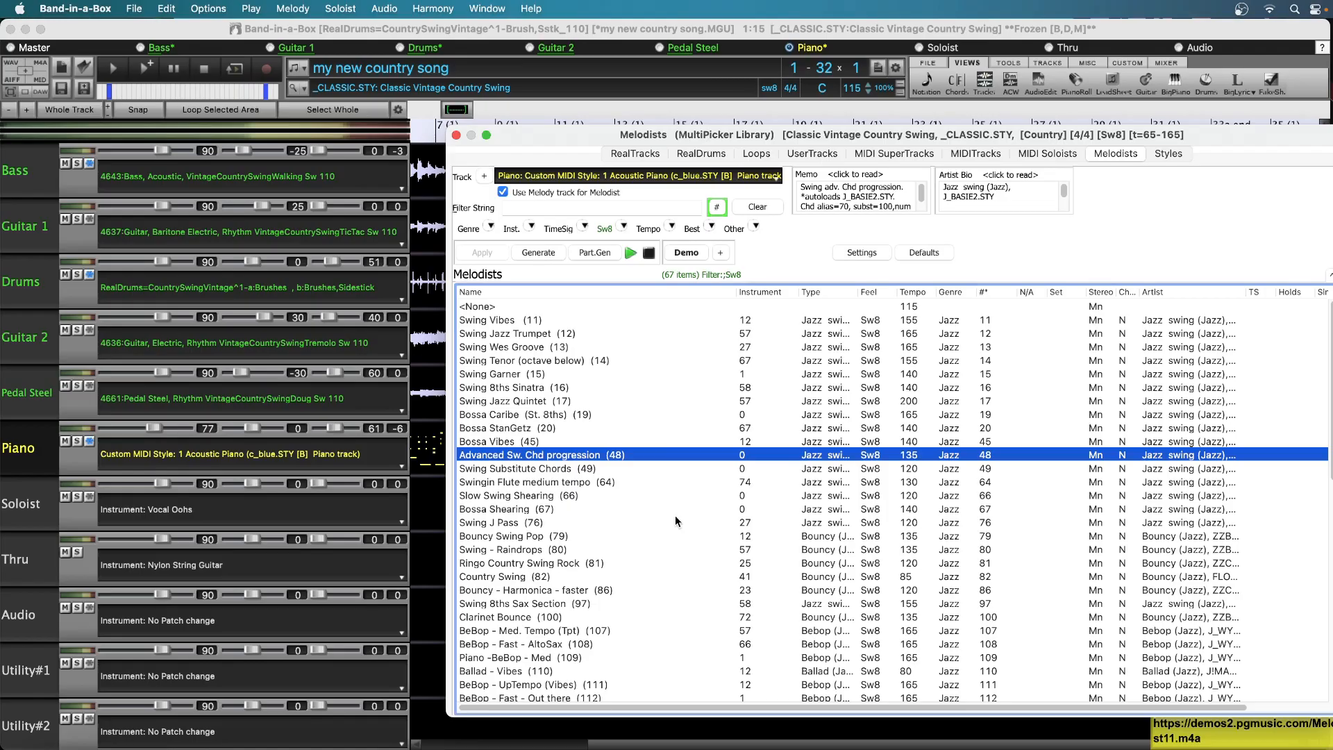
Audition swing melodists in the Melodists list, and select Ringo Country Swing Rock (81)
click(600, 321)
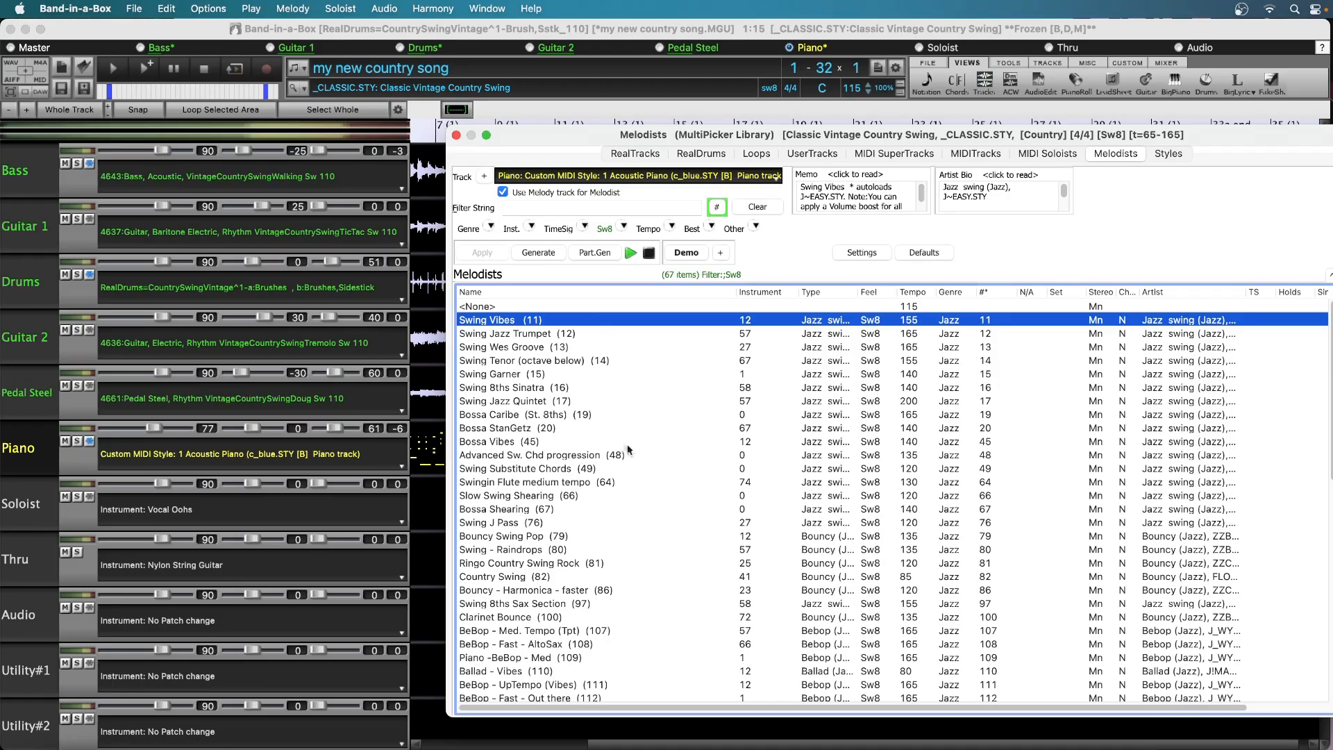
click(655, 469)
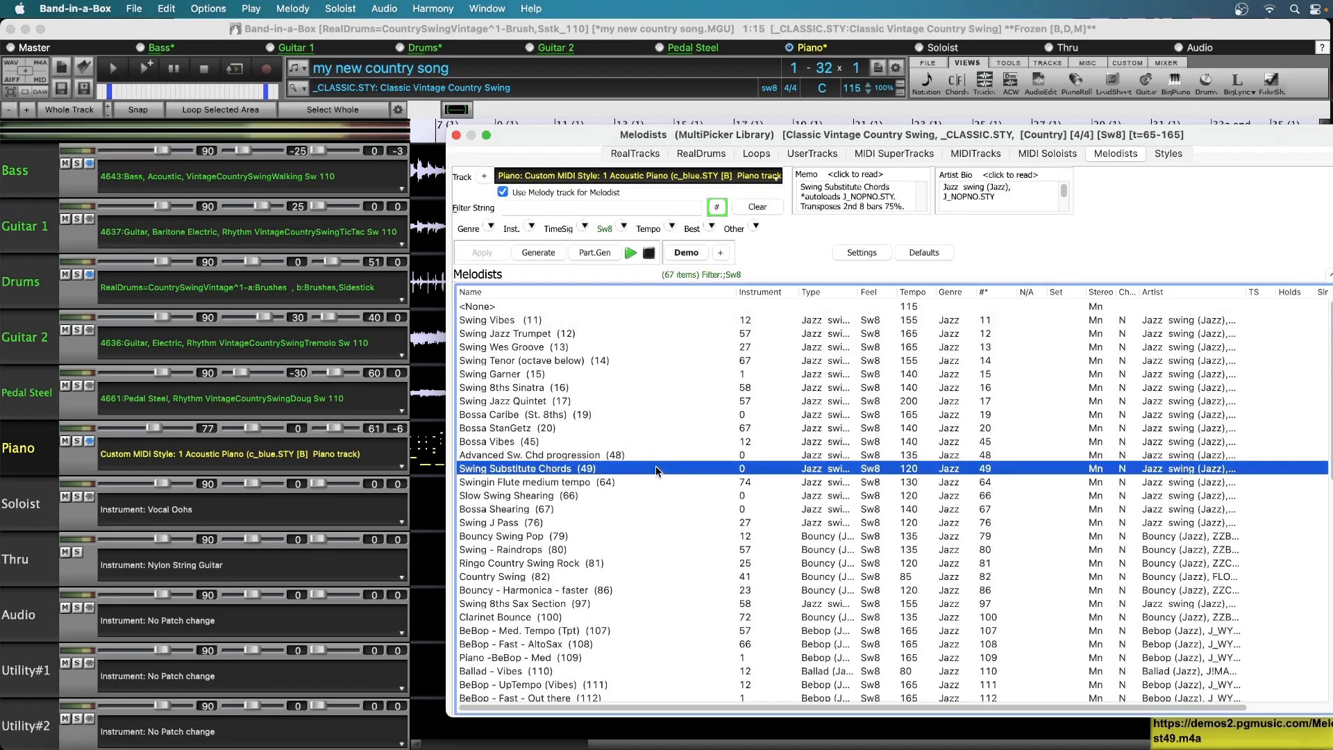
click(633, 510)
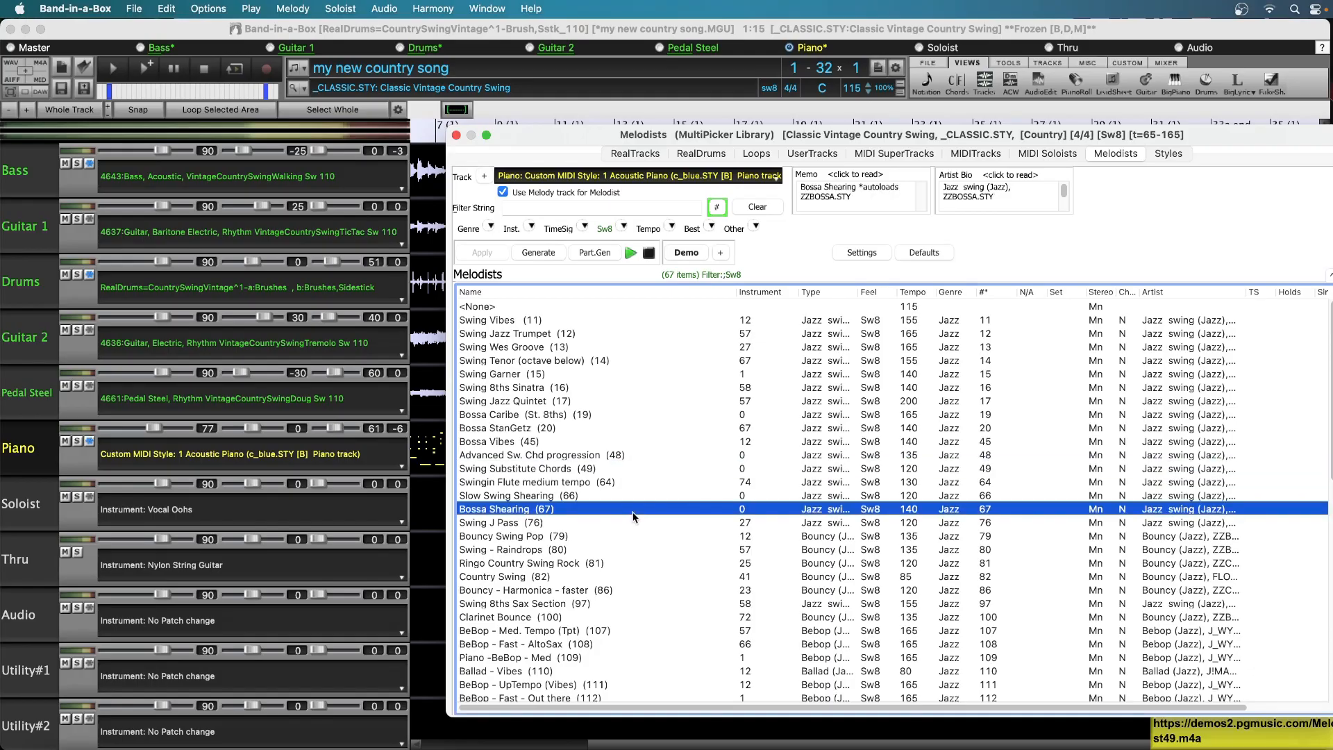
click(647, 563)
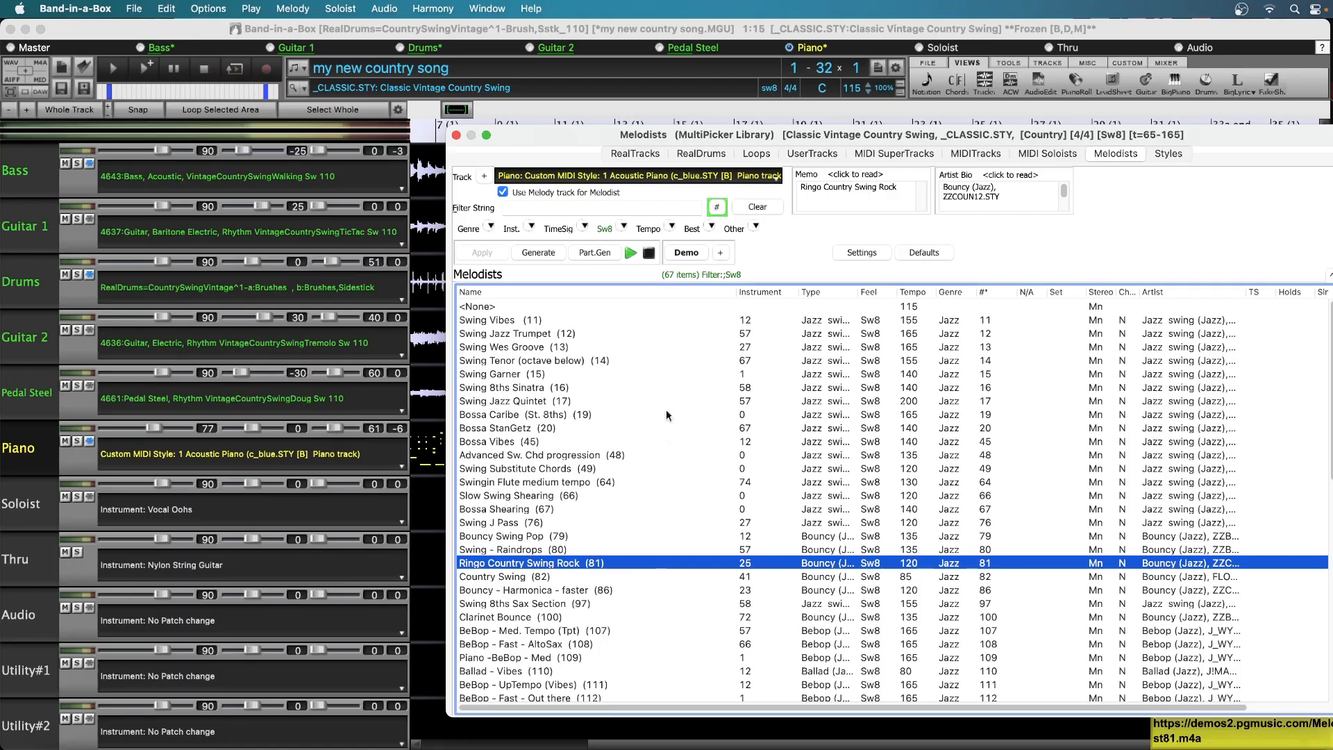
click(652, 255)
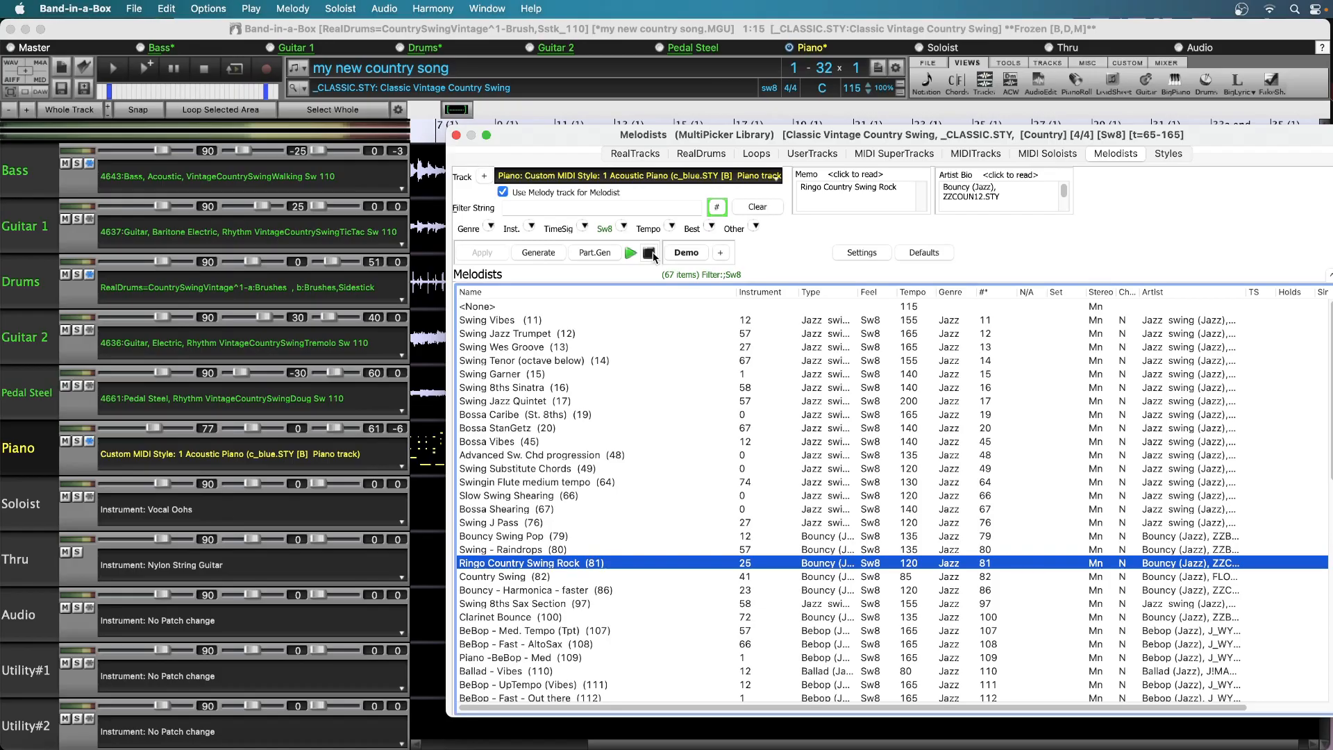
Set the Melodist to generate only the melody, turning off Chords, Title, Intro and Style Change
click(861, 252)
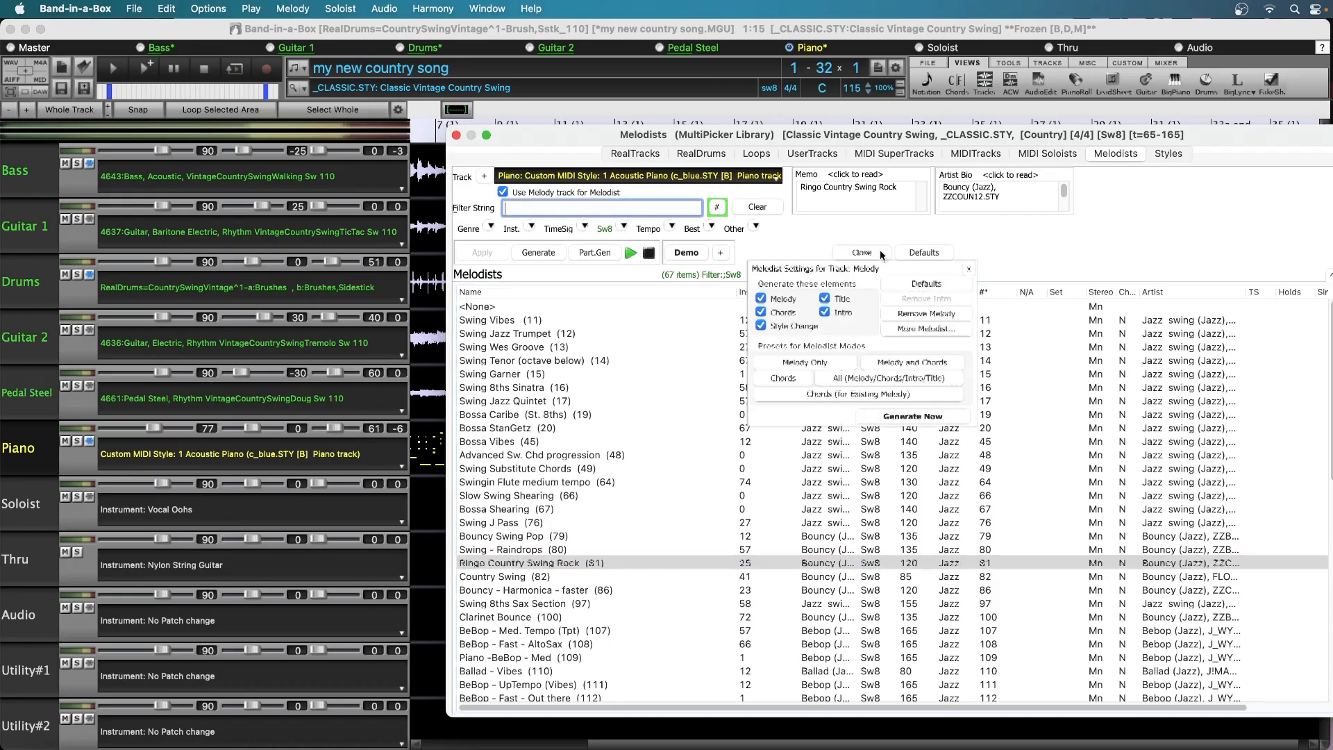
click(778, 314)
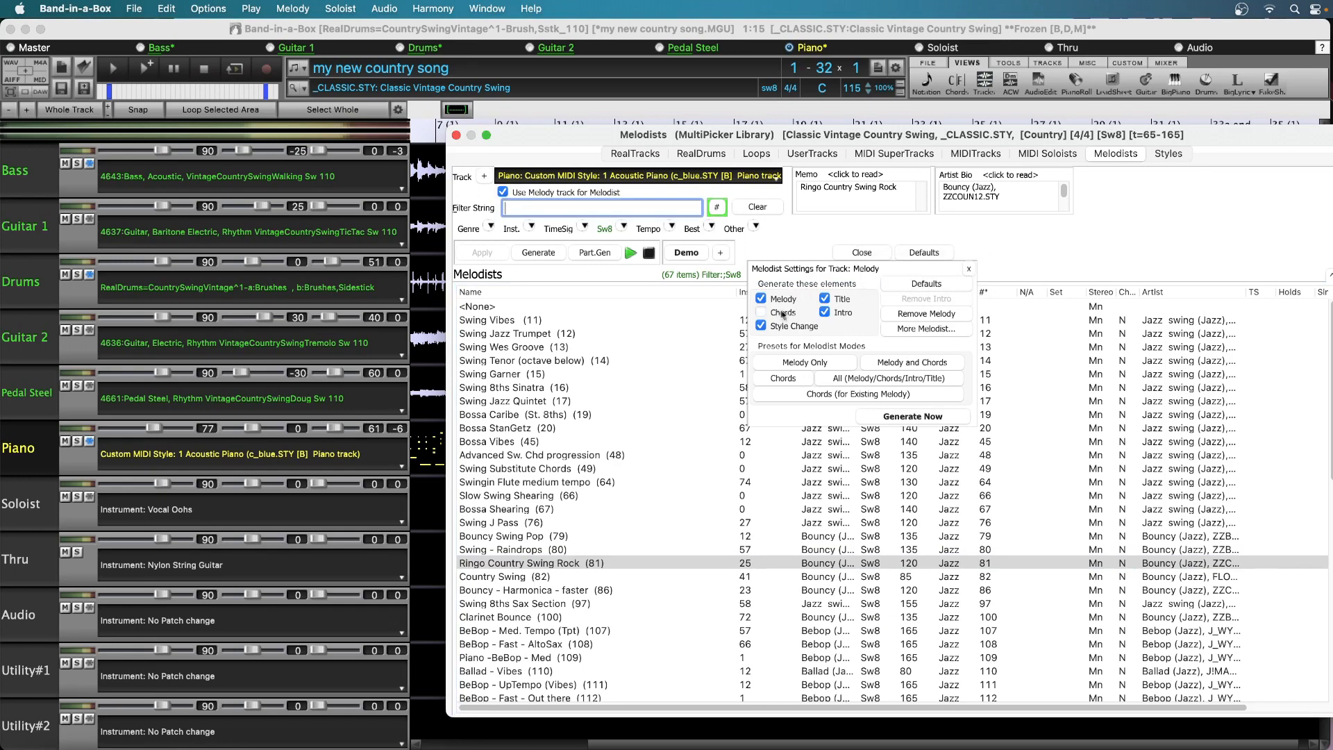
click(825, 298)
click(826, 312)
click(766, 328)
click(966, 268)
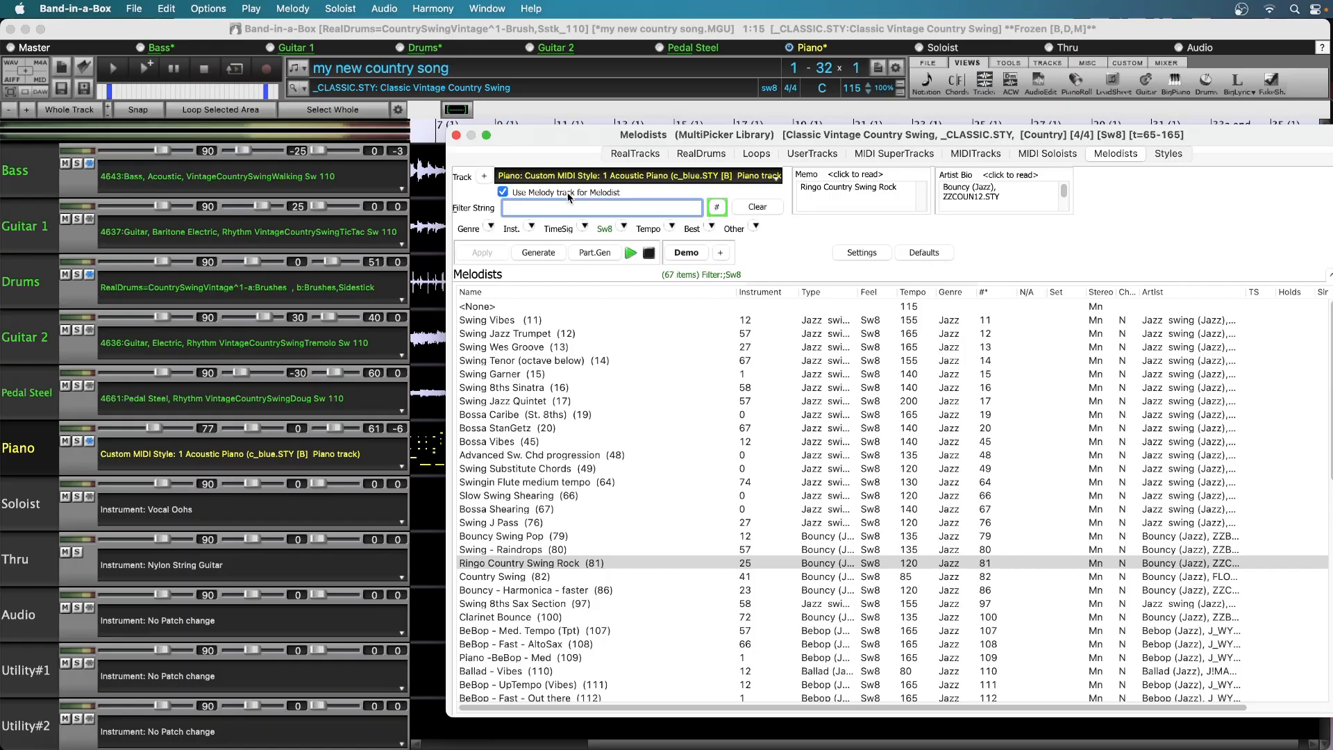
Turn off Use Melody track for Melodist, and generate the Ringo Country Swing Rock (81) melody on the Soloist track
click(504, 194)
click(39, 508)
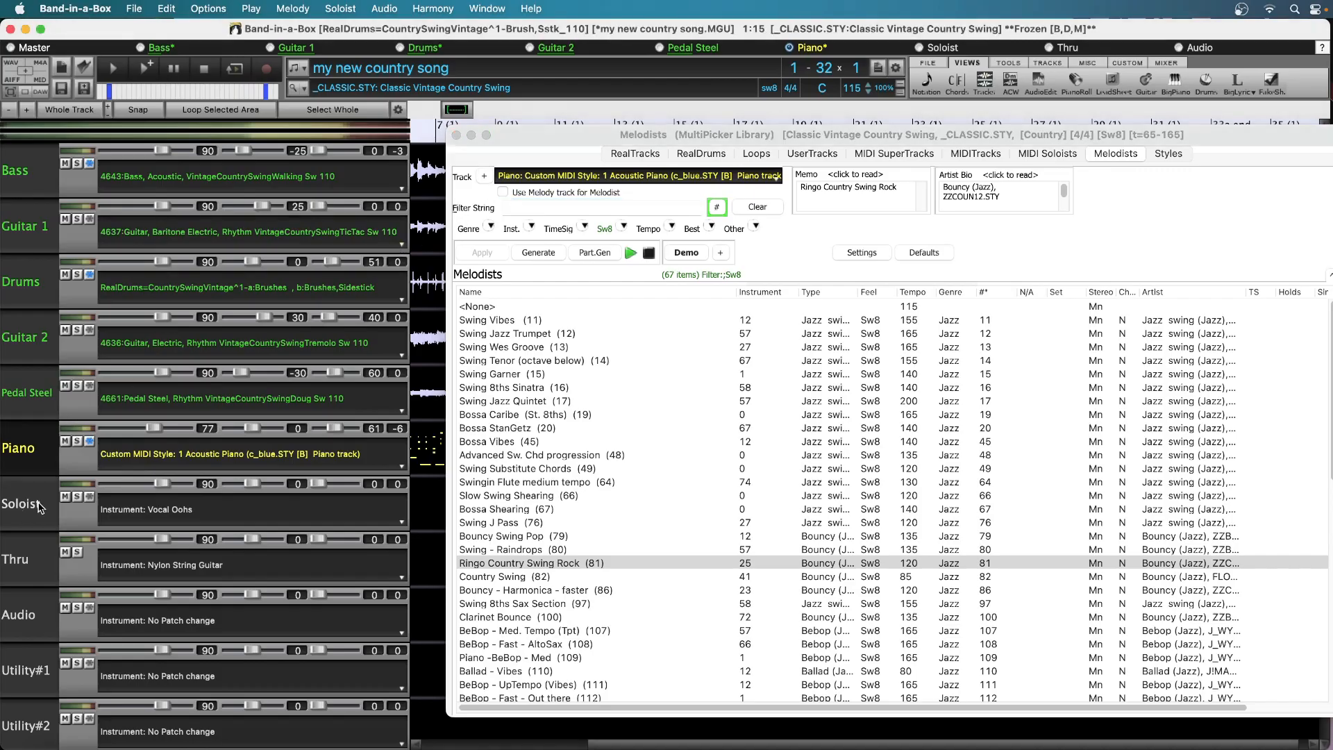
click(39, 509)
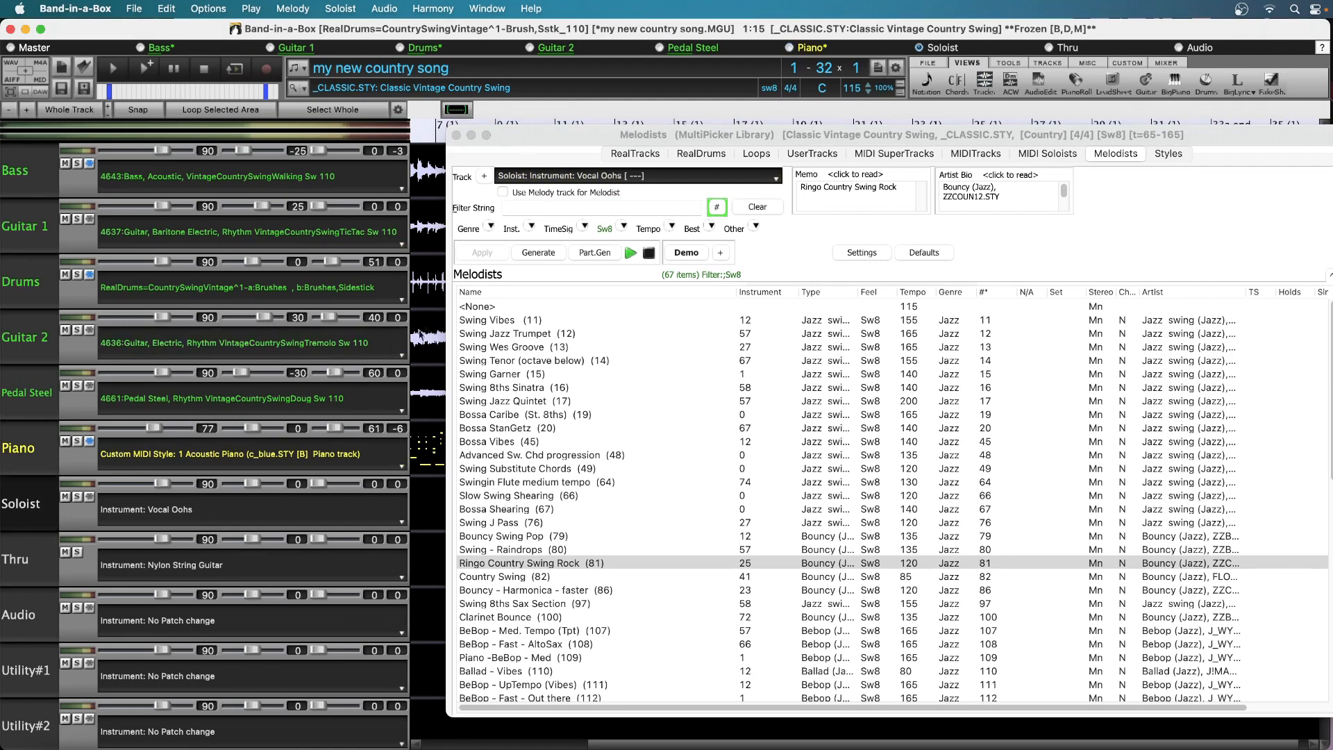
click(545, 254)
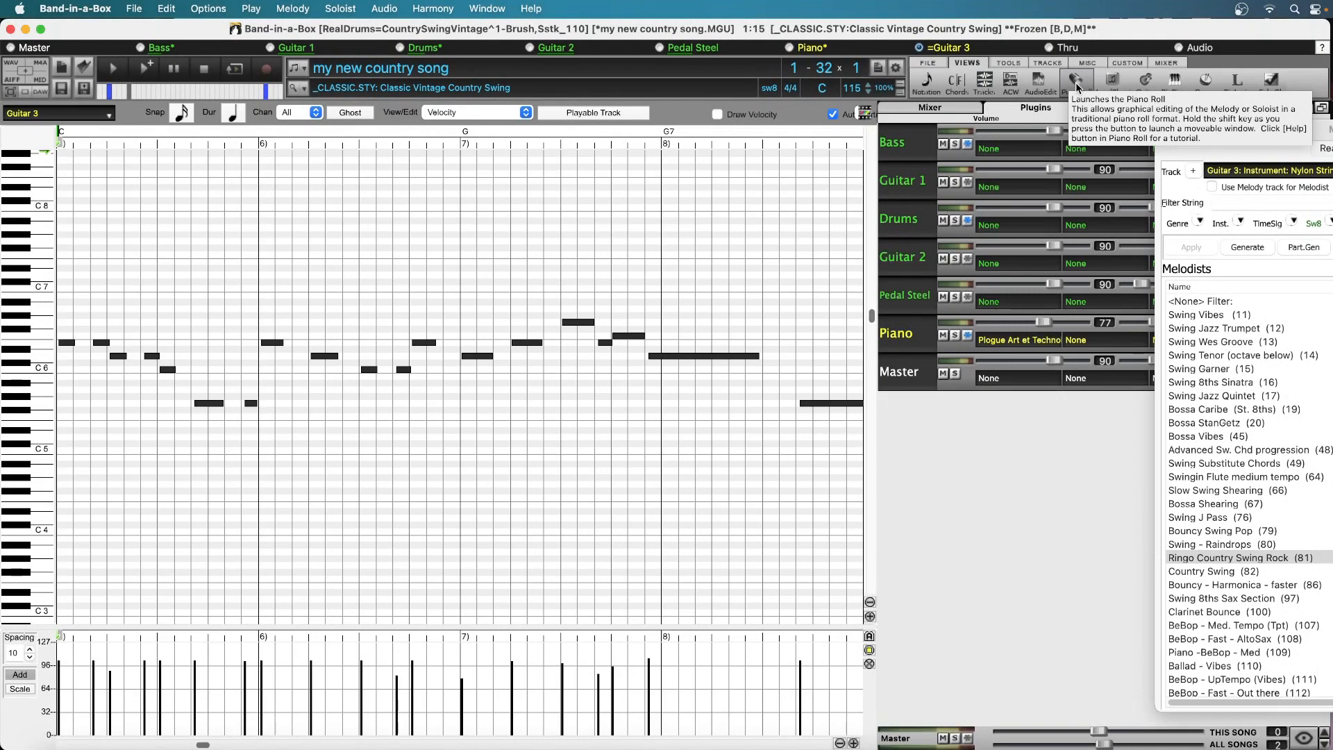
Delete all Guitar 3 notes from bar 17 to the start of bar 25 in the Piano Roll
click(840, 743)
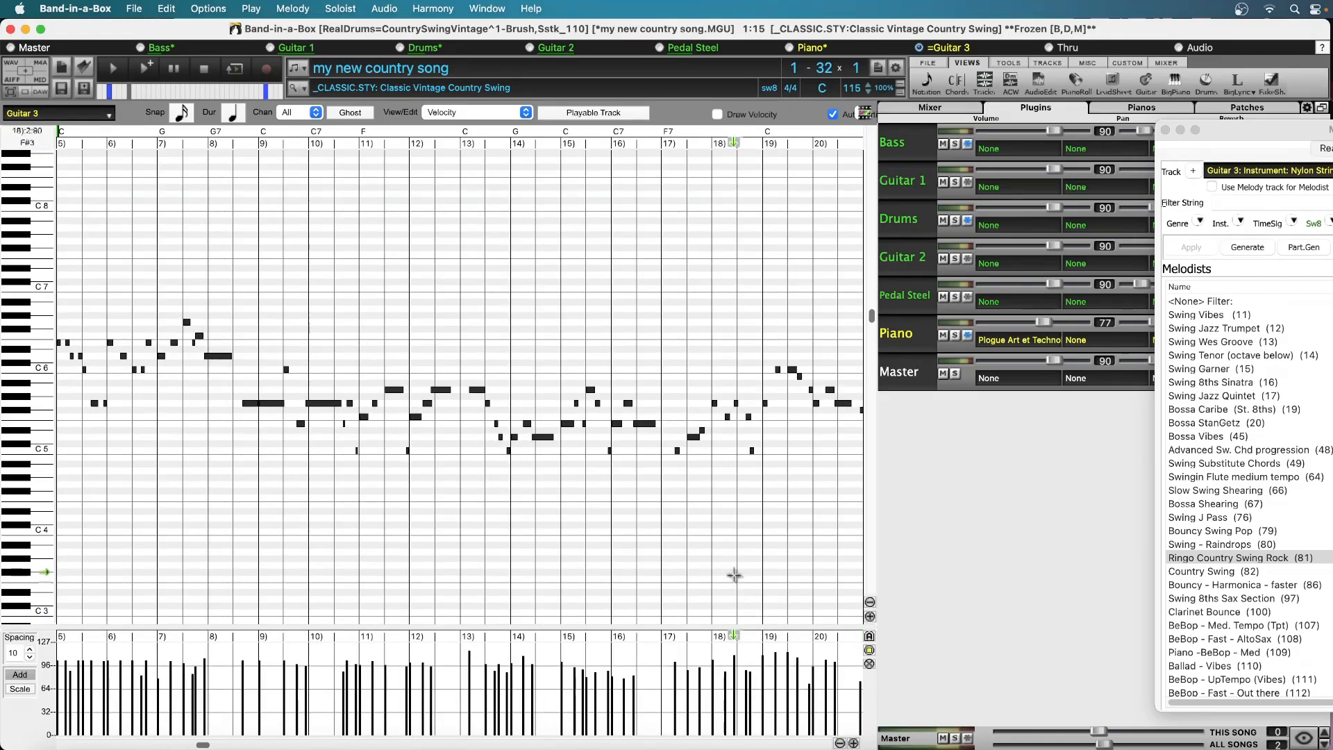
scroll(733, 563, left, 1)
scroll(732, 563, right, 5)
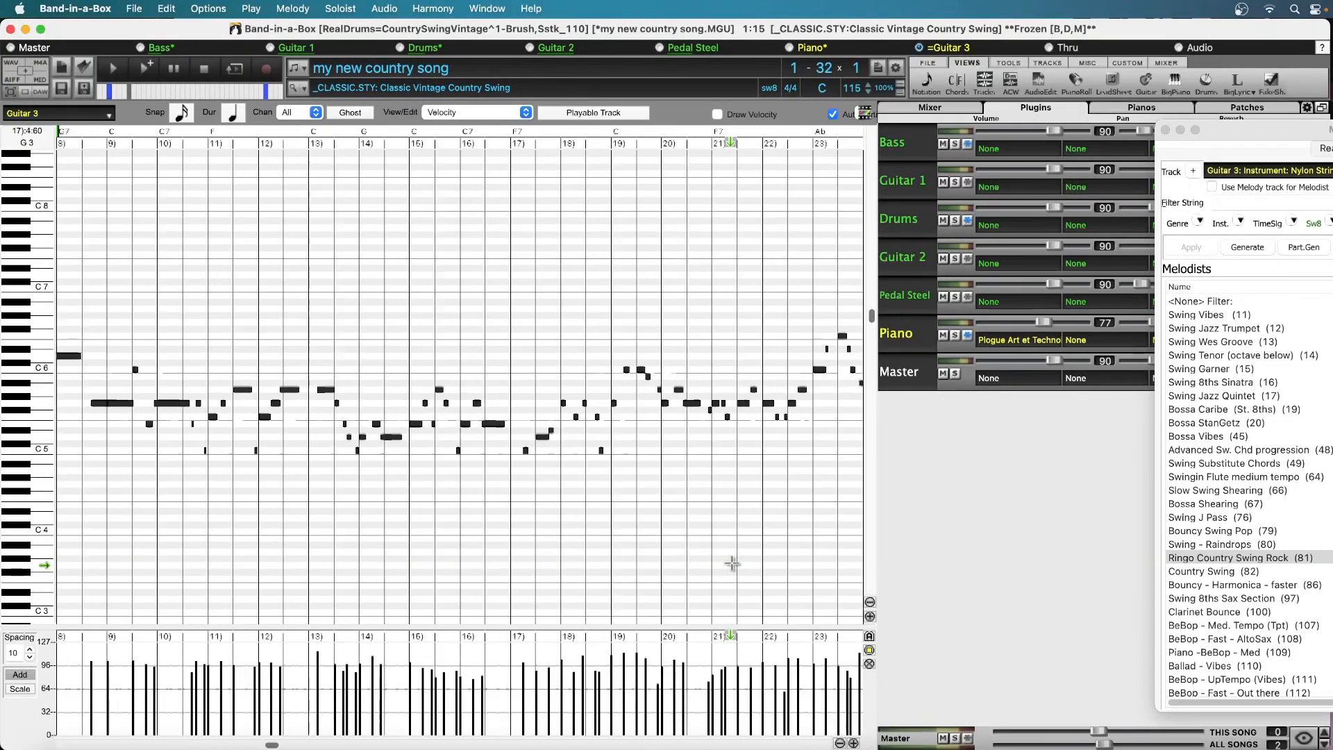
scroll(732, 563, right, 1)
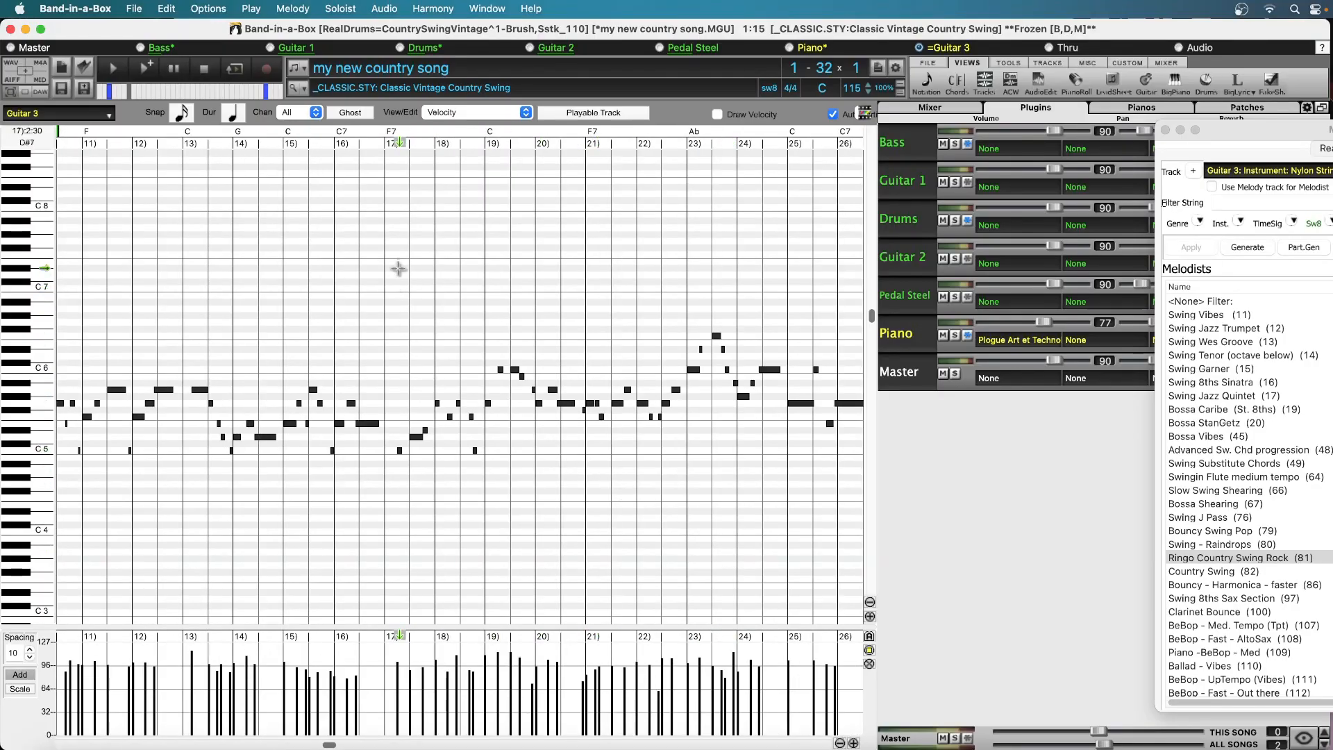
drag(402, 303, 781, 531)
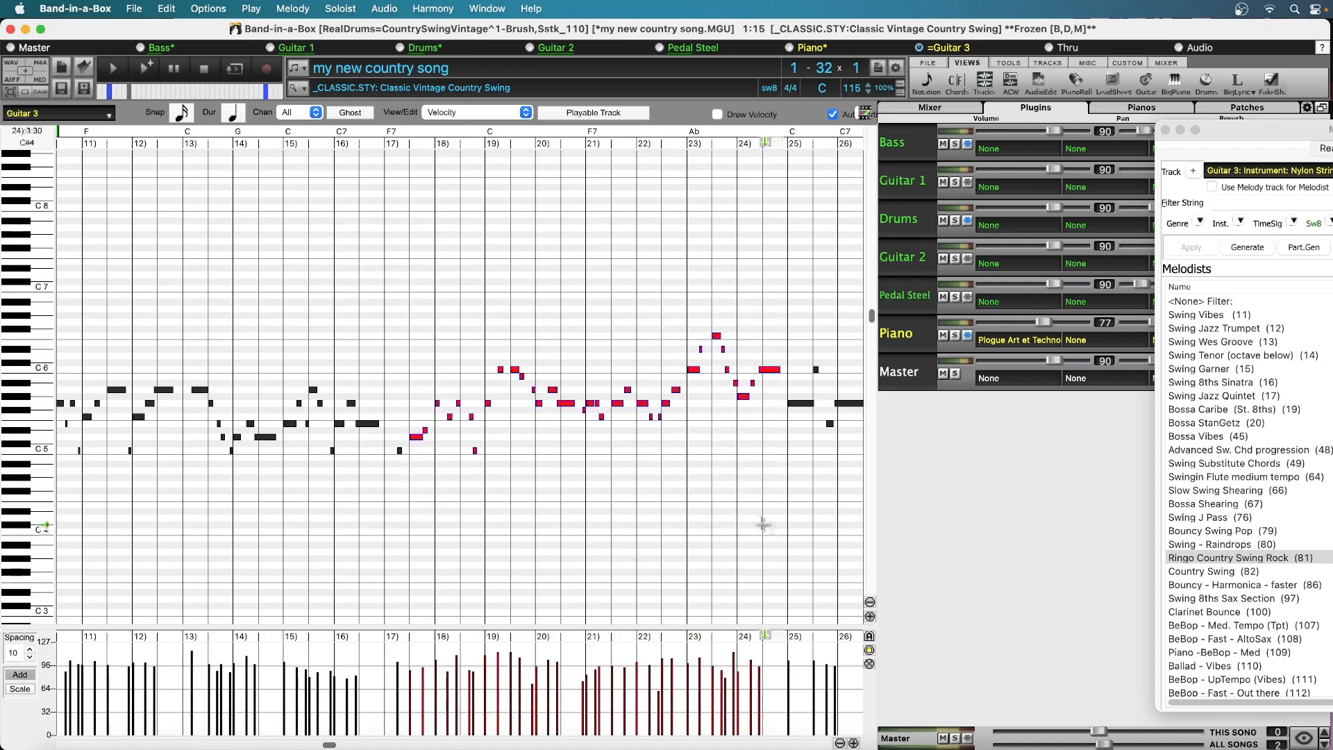
key(Delete)
drag(404, 439, 394, 474)
key(Delete)
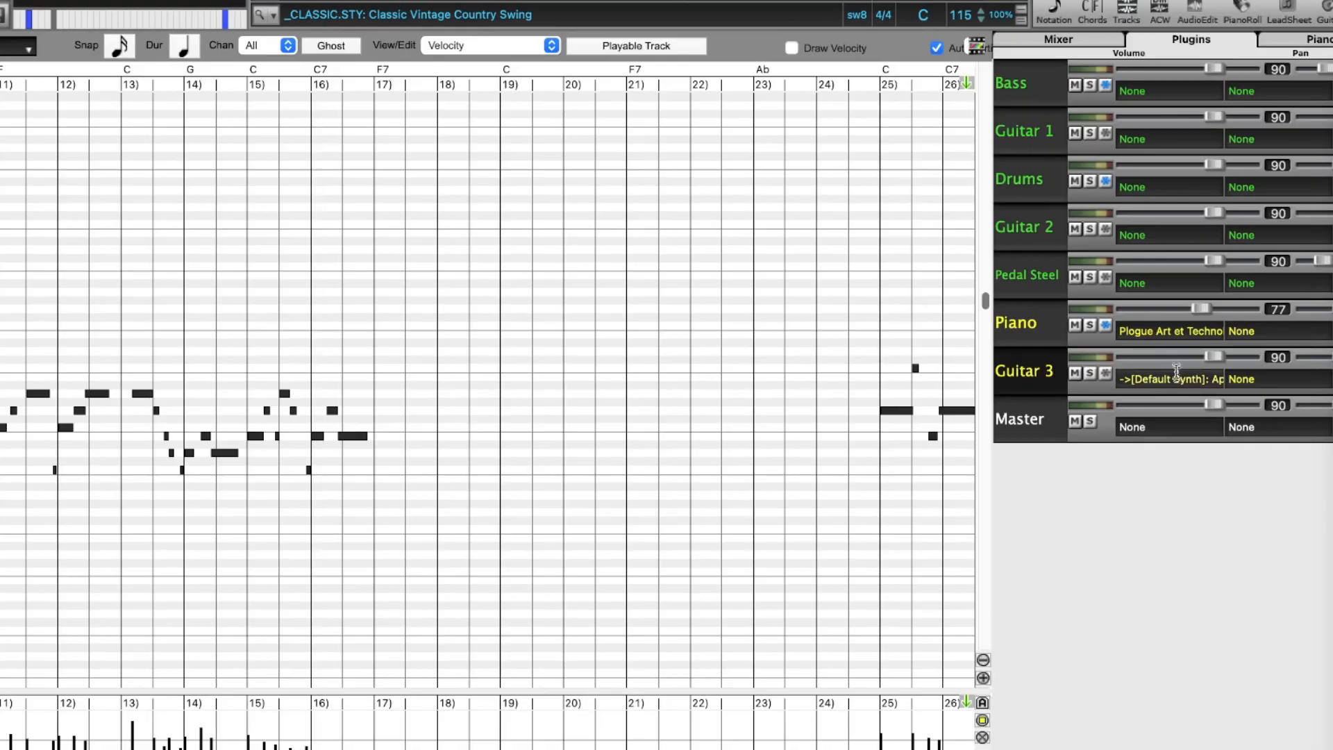
Filter the Hi-Q patches by "electric guitar tremolo" and assign Guitar, Baritone Electric, Clean, Americana Tremolo [SN0595] without [DI] to Guitar 3
click(1178, 379)
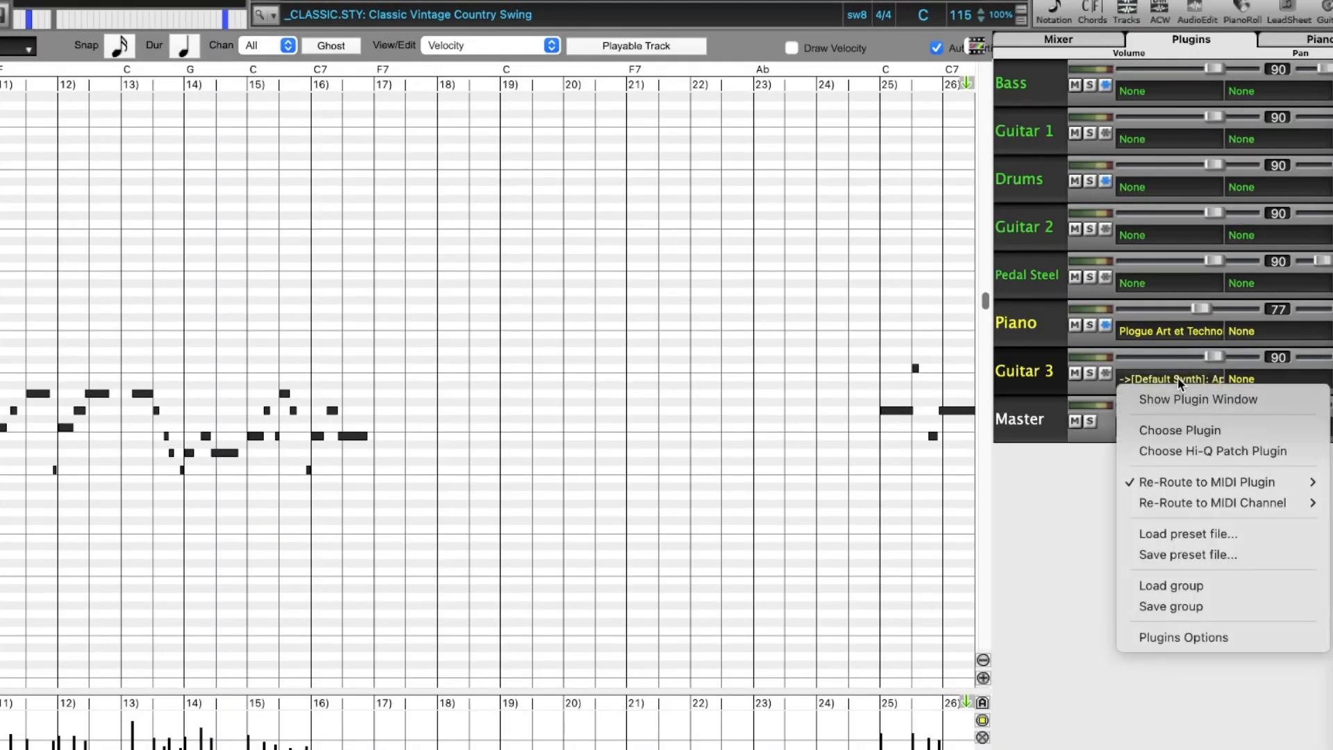
click(1214, 451)
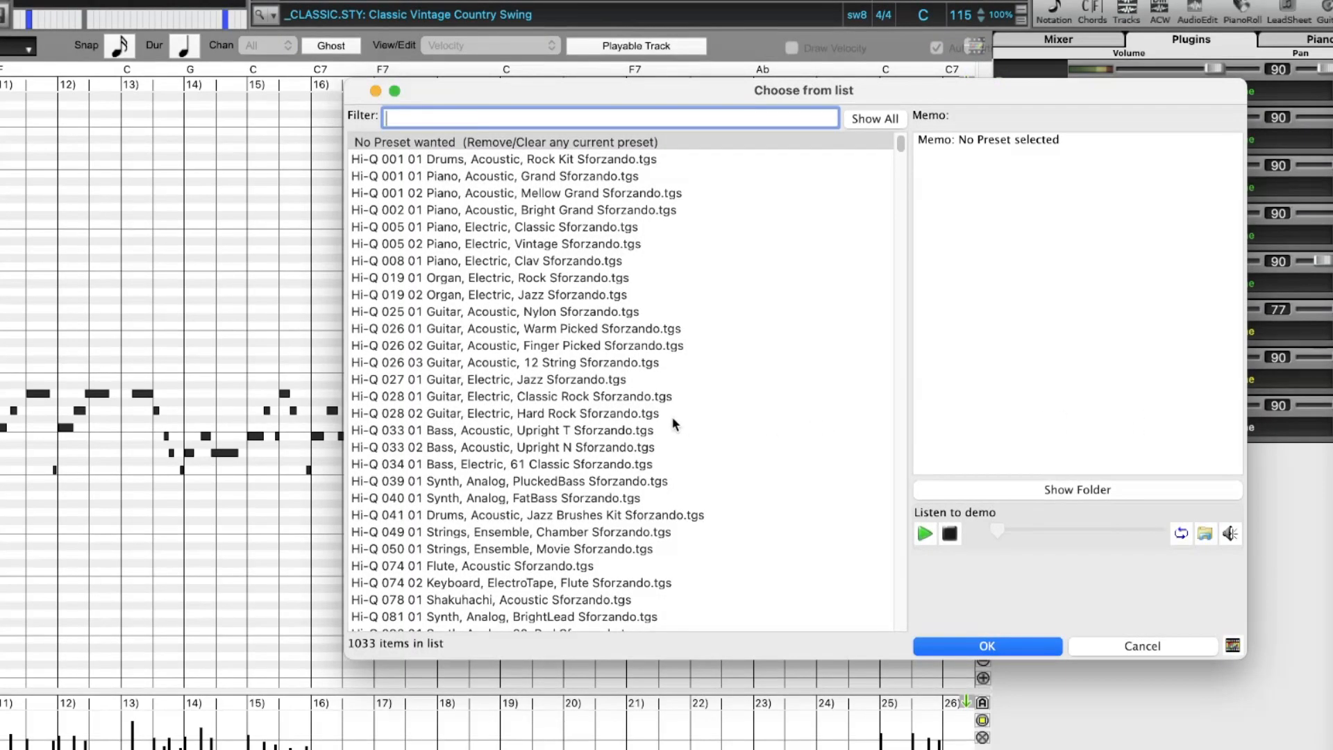
scroll(671, 425, down, 10)
scroll(670, 424, down, 6)
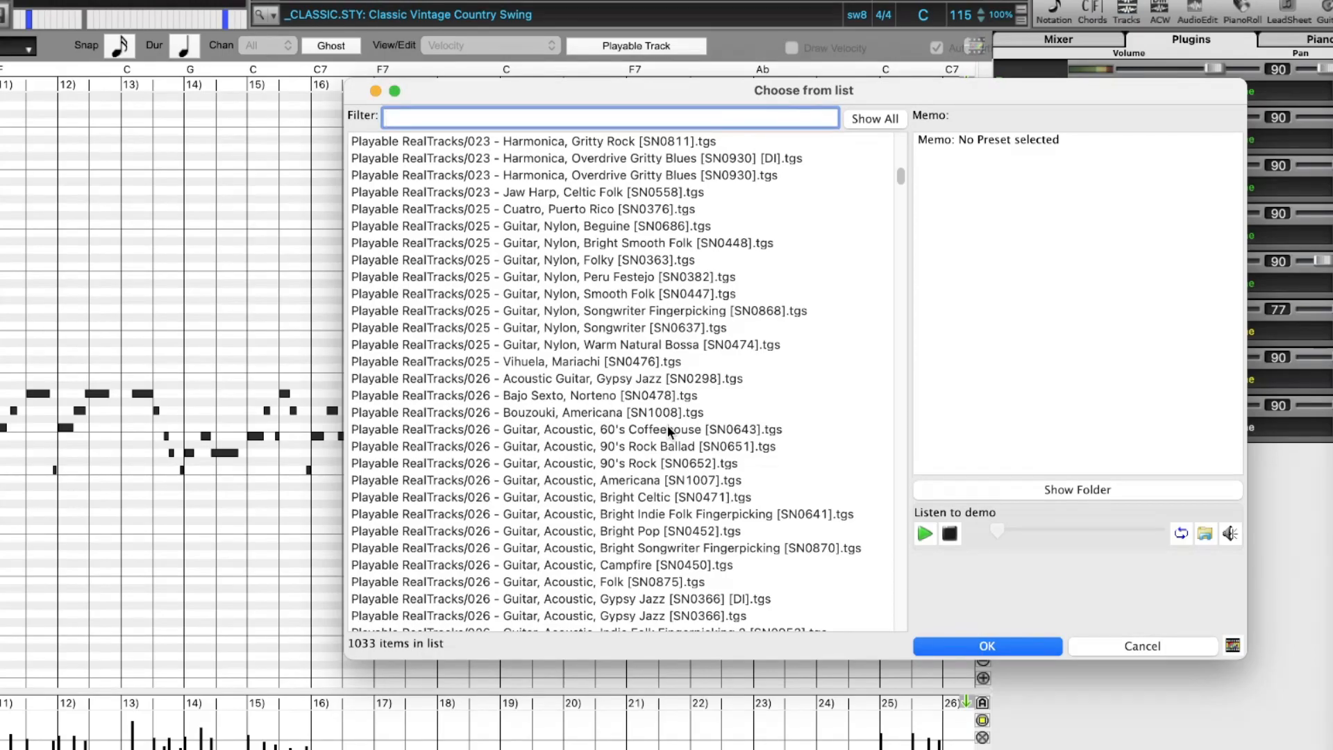
text(electric guitar)
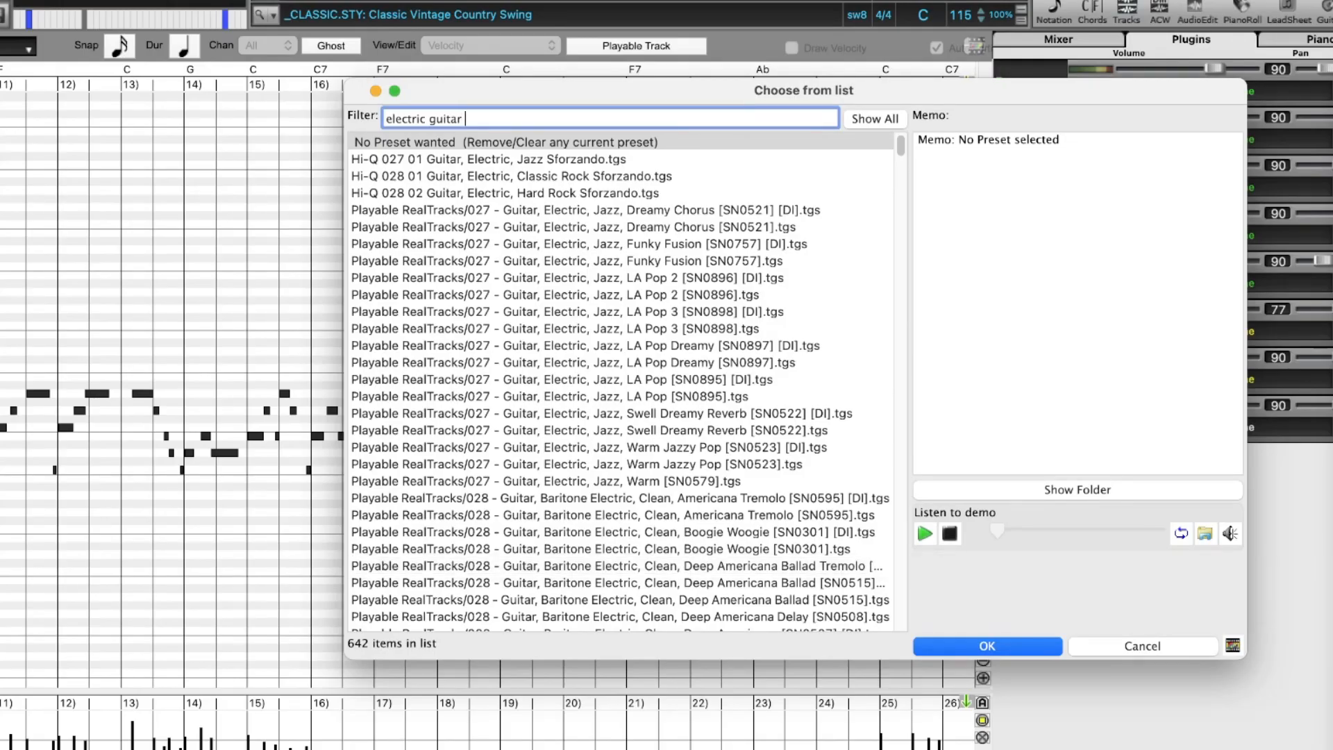
text(tremolo)
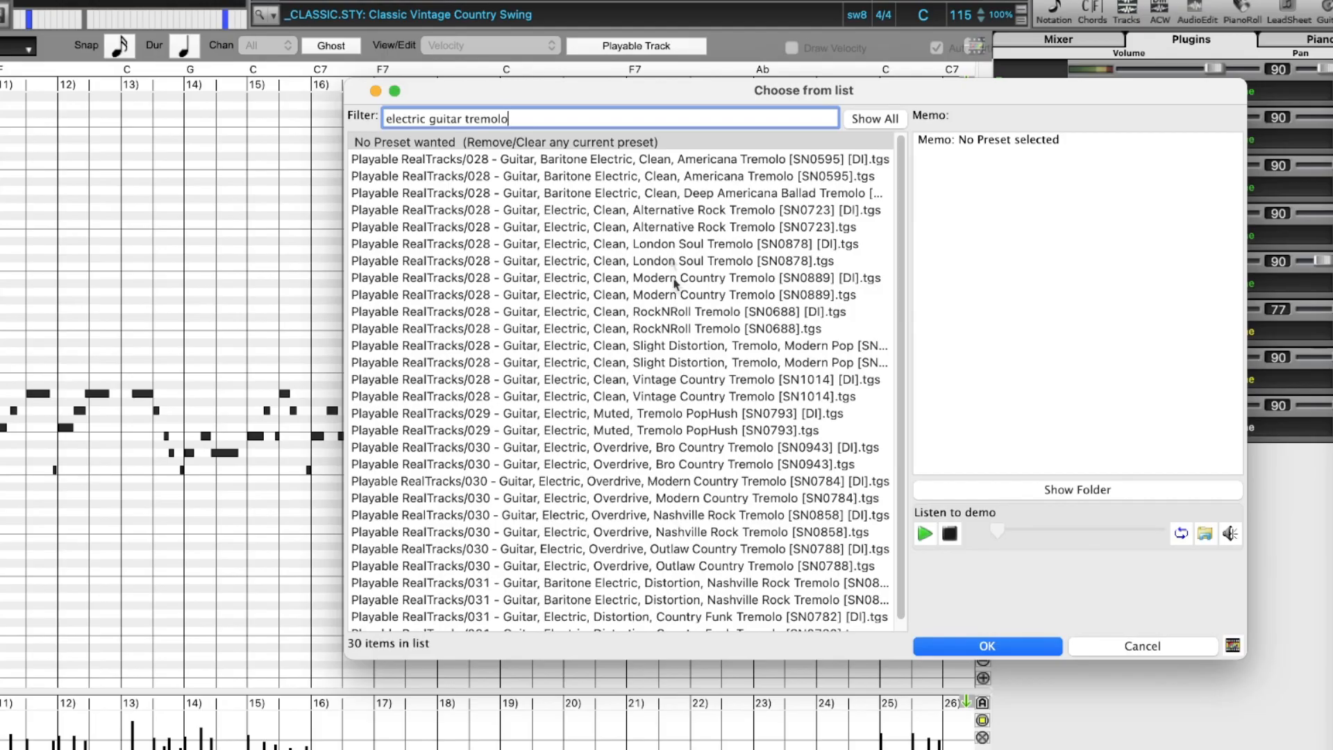
click(720, 179)
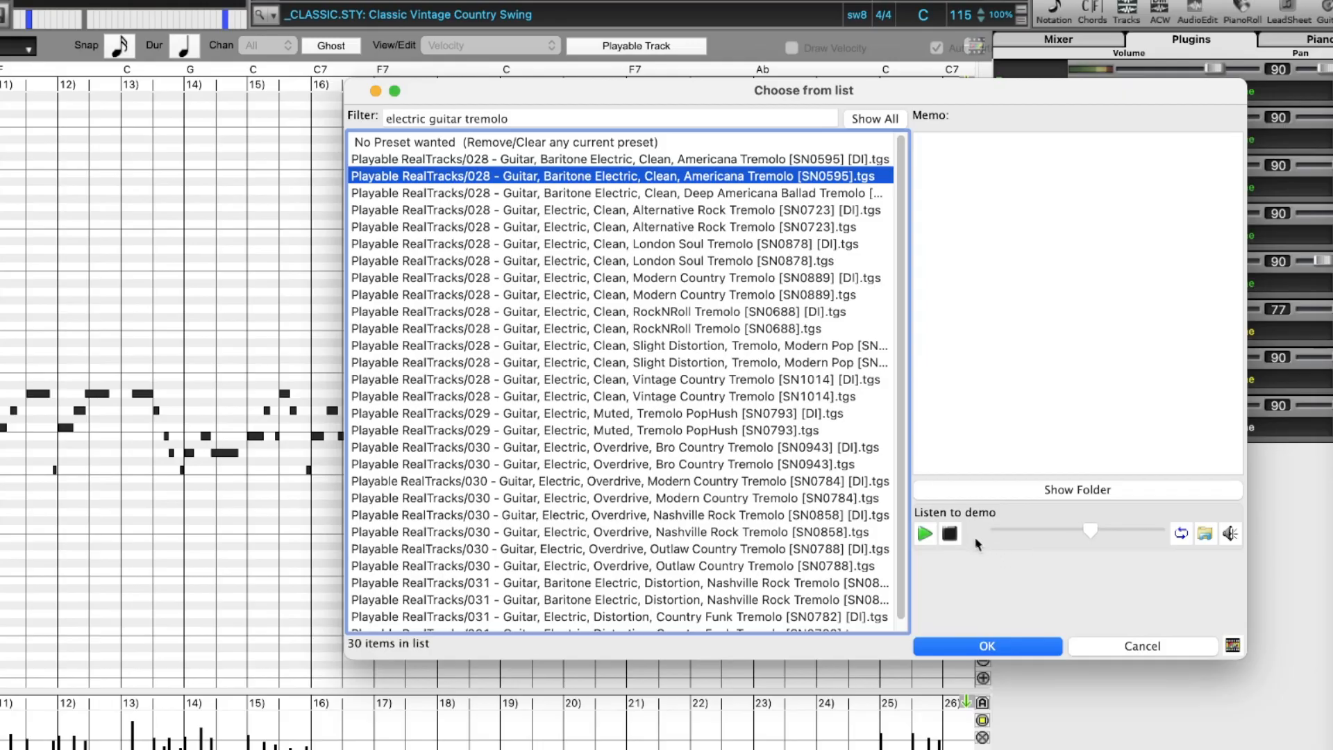
click(949, 535)
click(1015, 647)
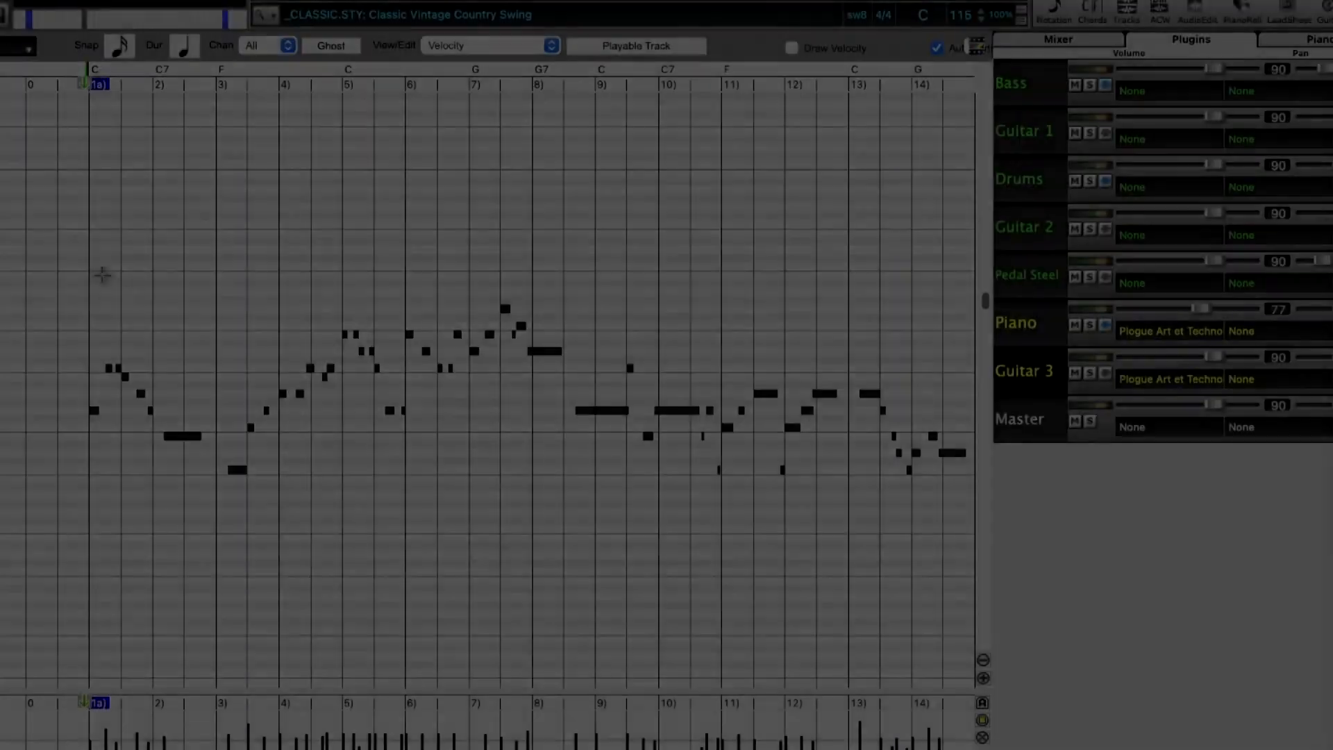
Play the Guitar 3 melody, transpose all its notes down two octaves, and replay it from just before bar 1
key(space)
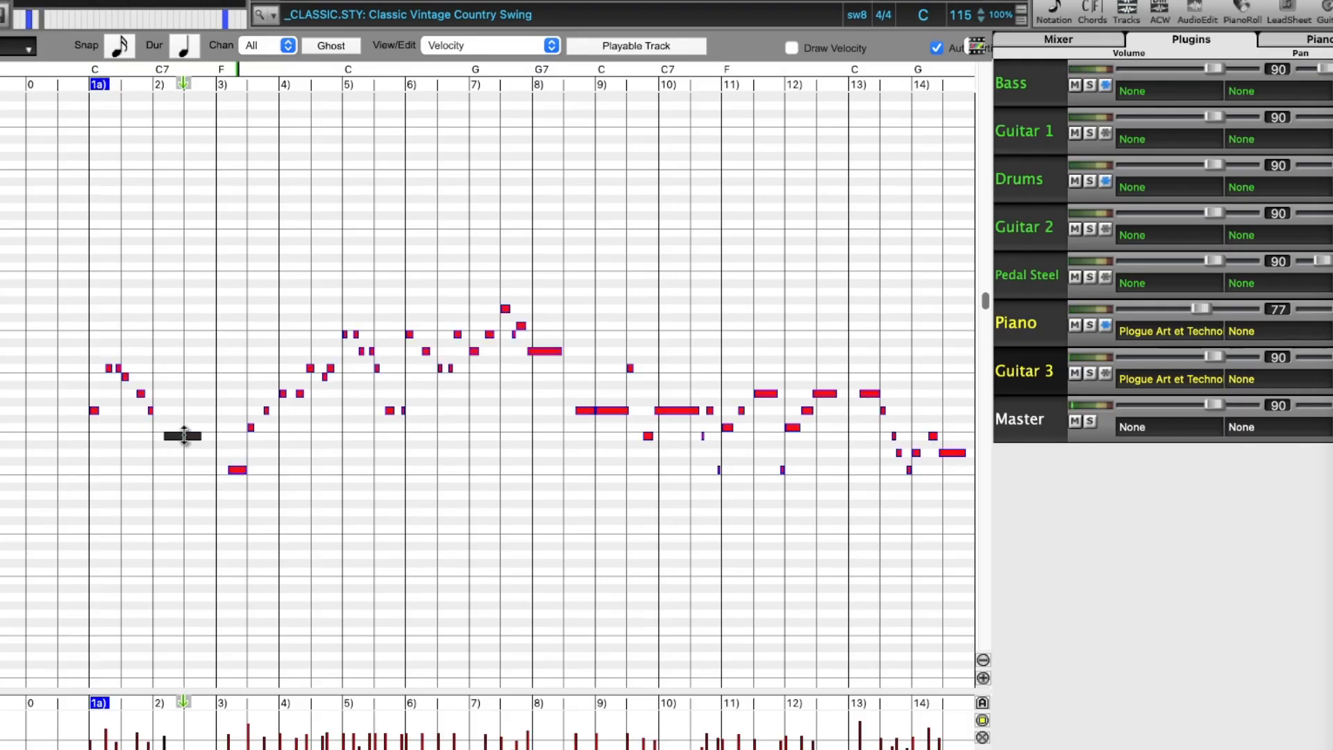
click(184, 436)
drag(184, 436, 187, 636)
click(70, 75)
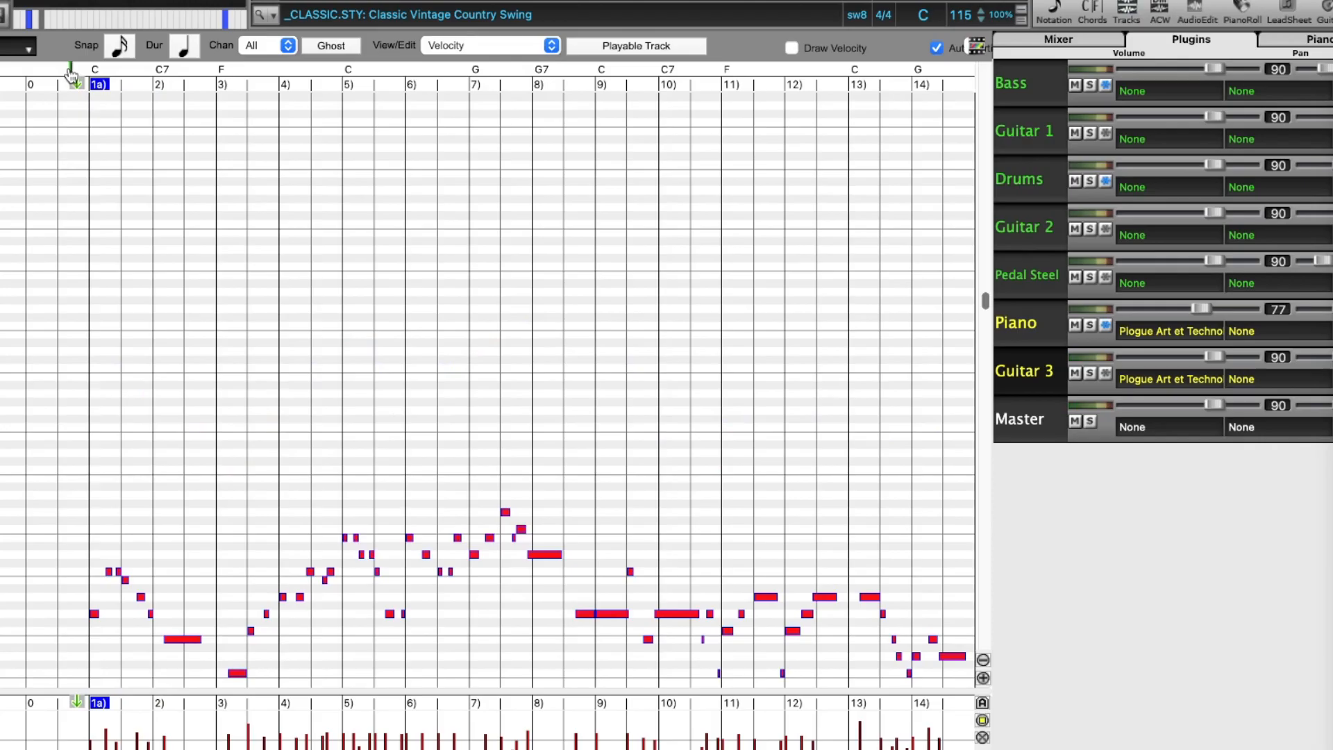
double_click(71, 72)
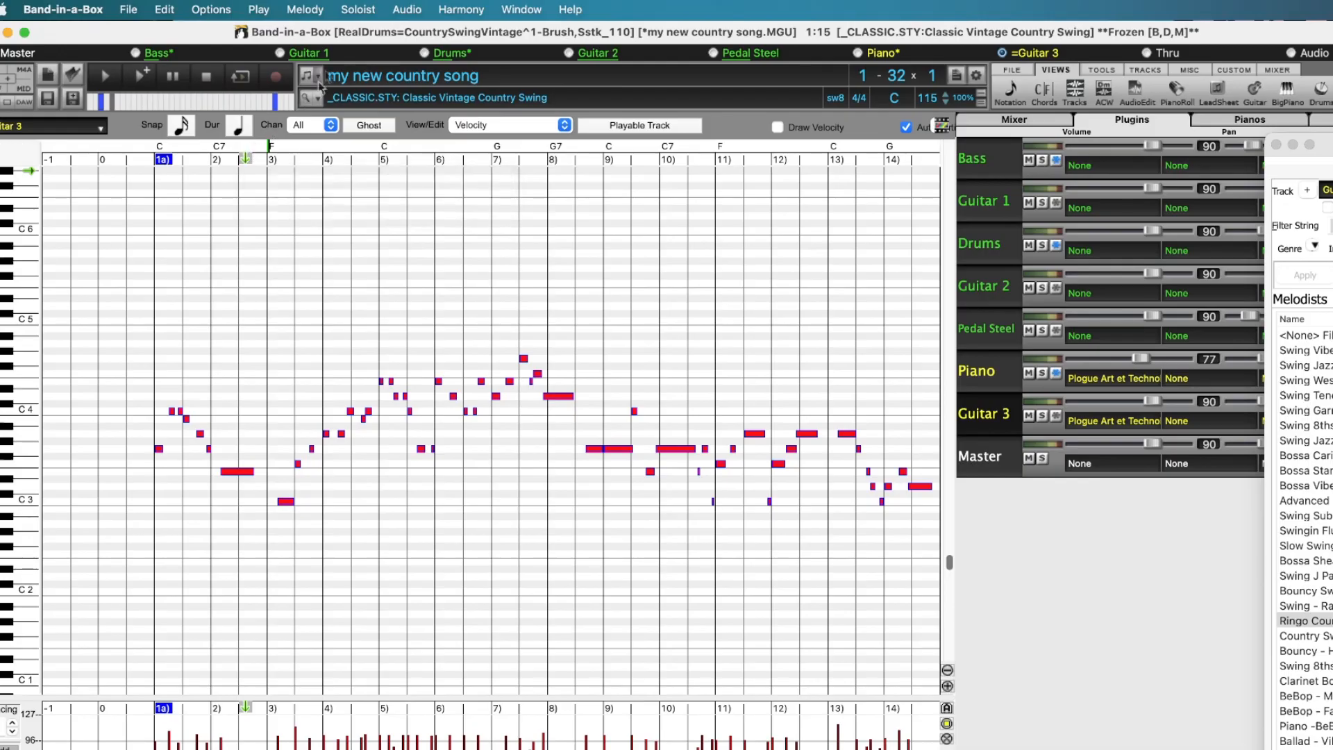
Add legato of up to 480 ticks to the Soloist track with a 0-tick gap before the next note, and play it back
click(365, 10)
mouse_move(474, 111)
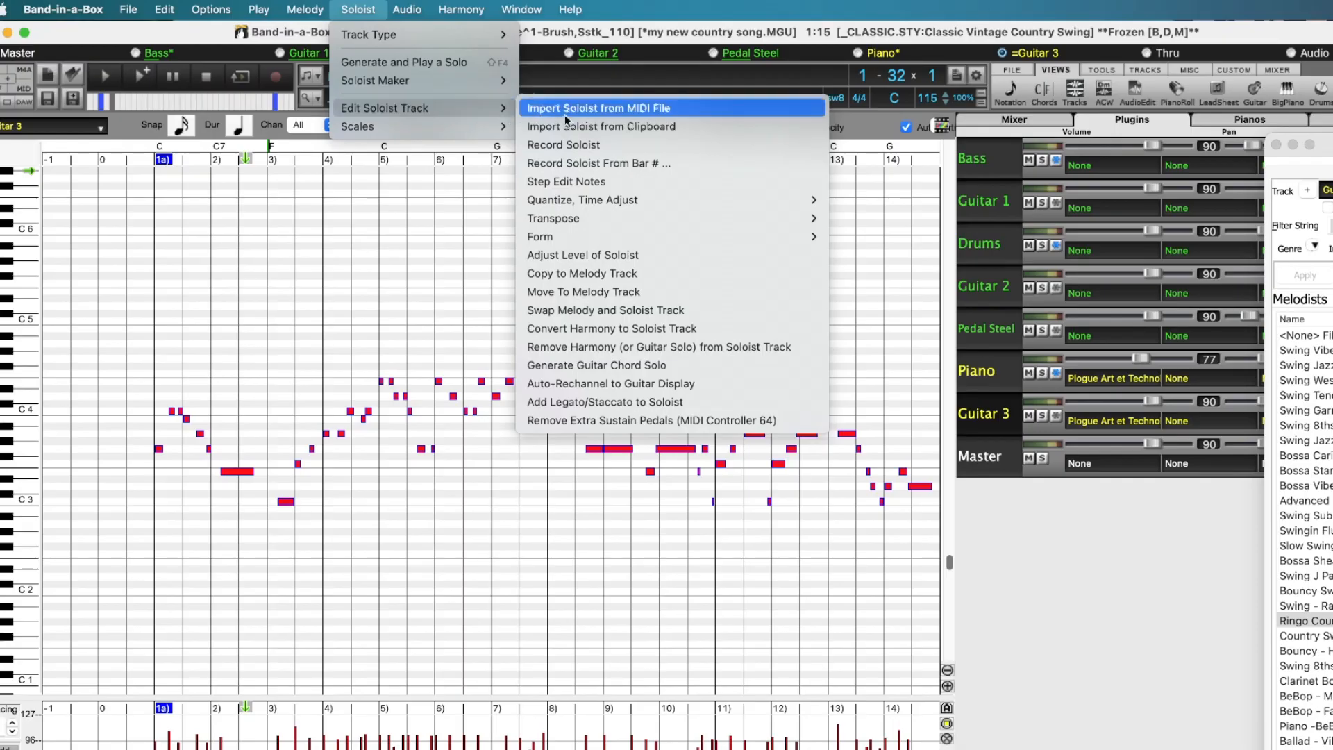
click(690, 403)
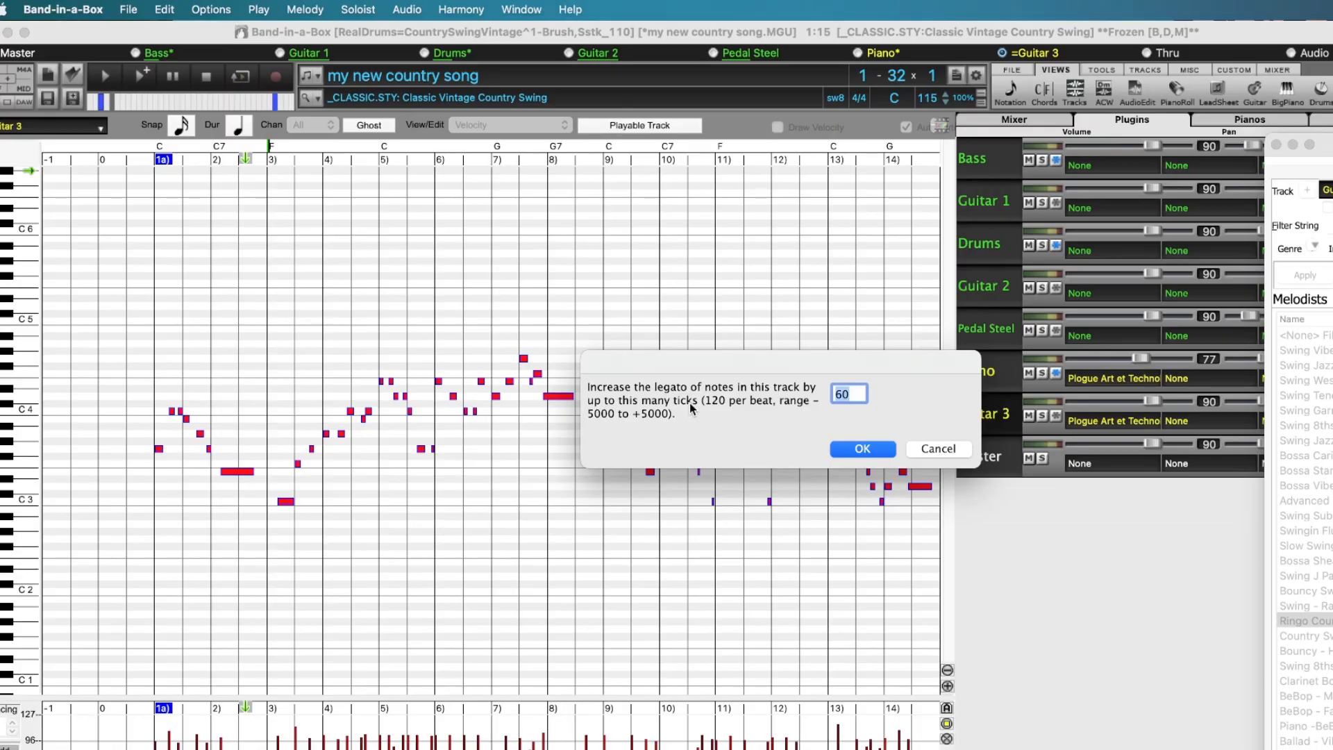
text(480)
key(Return)
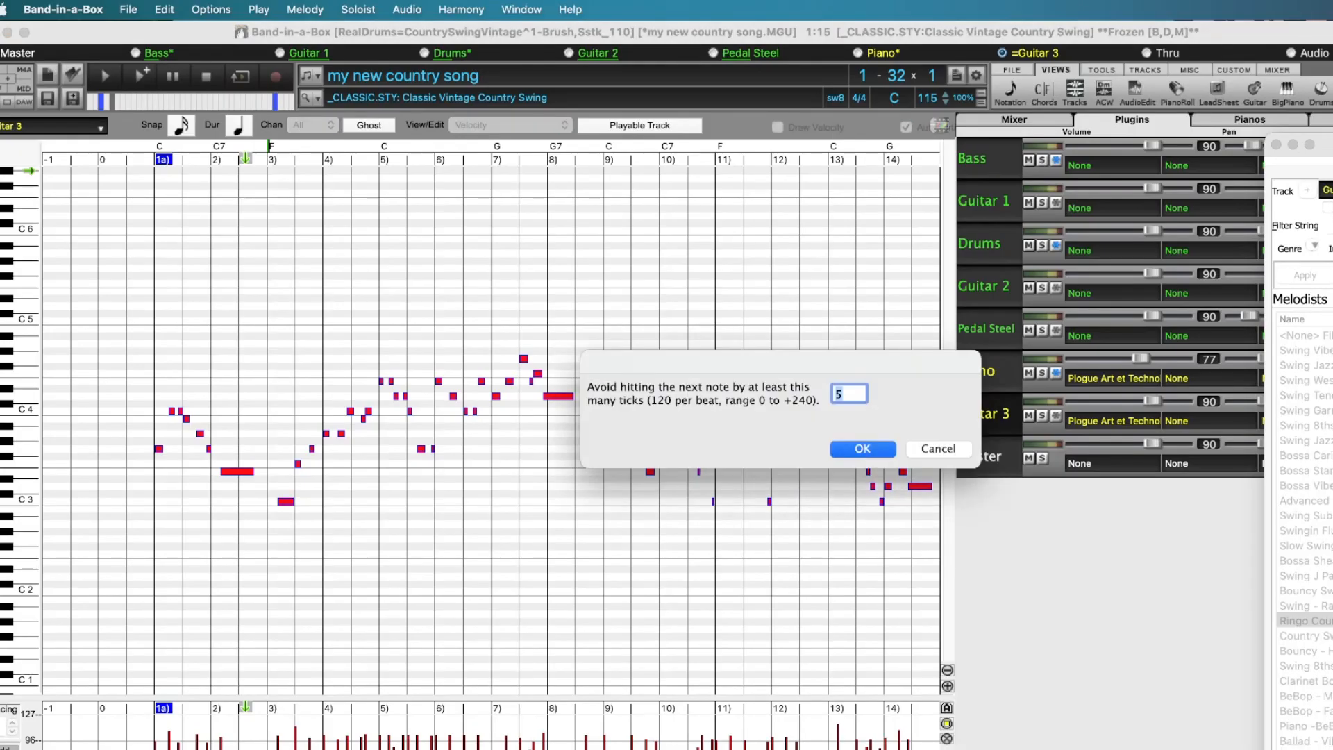
text(0)
key(Return)
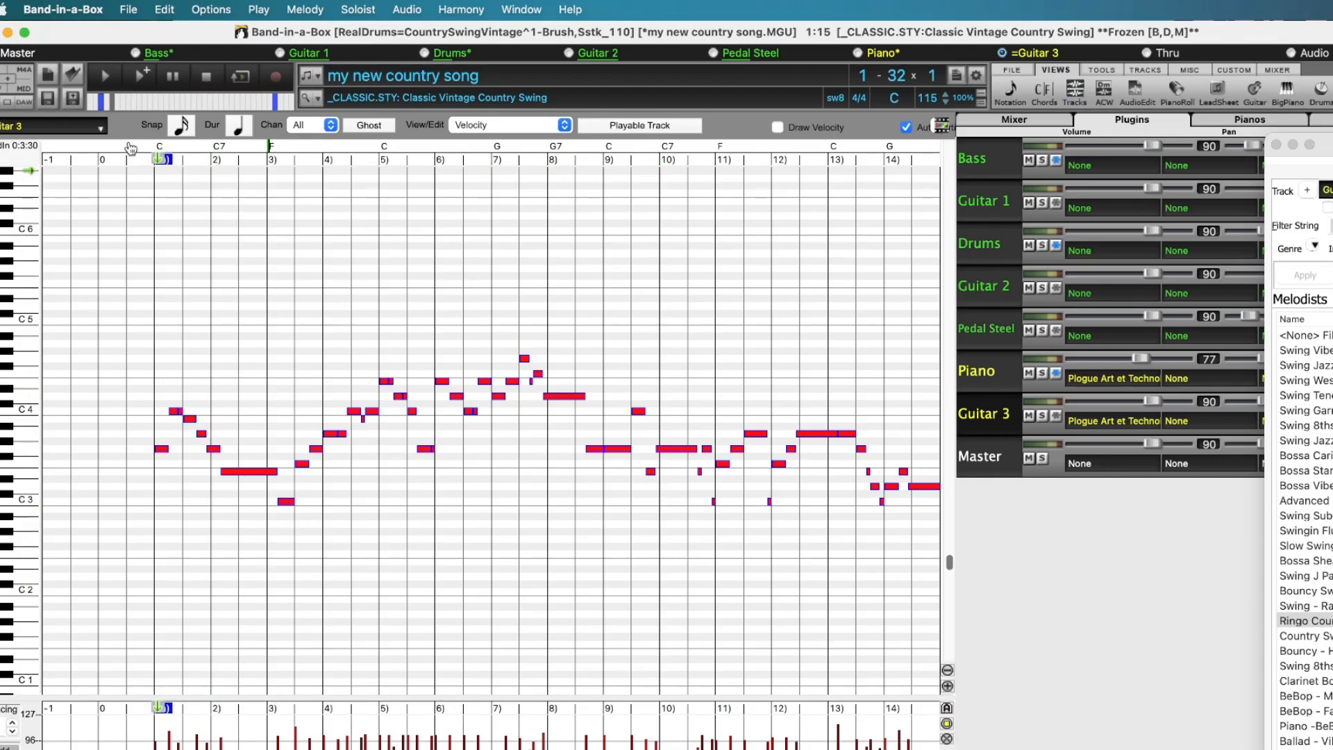
key(space)
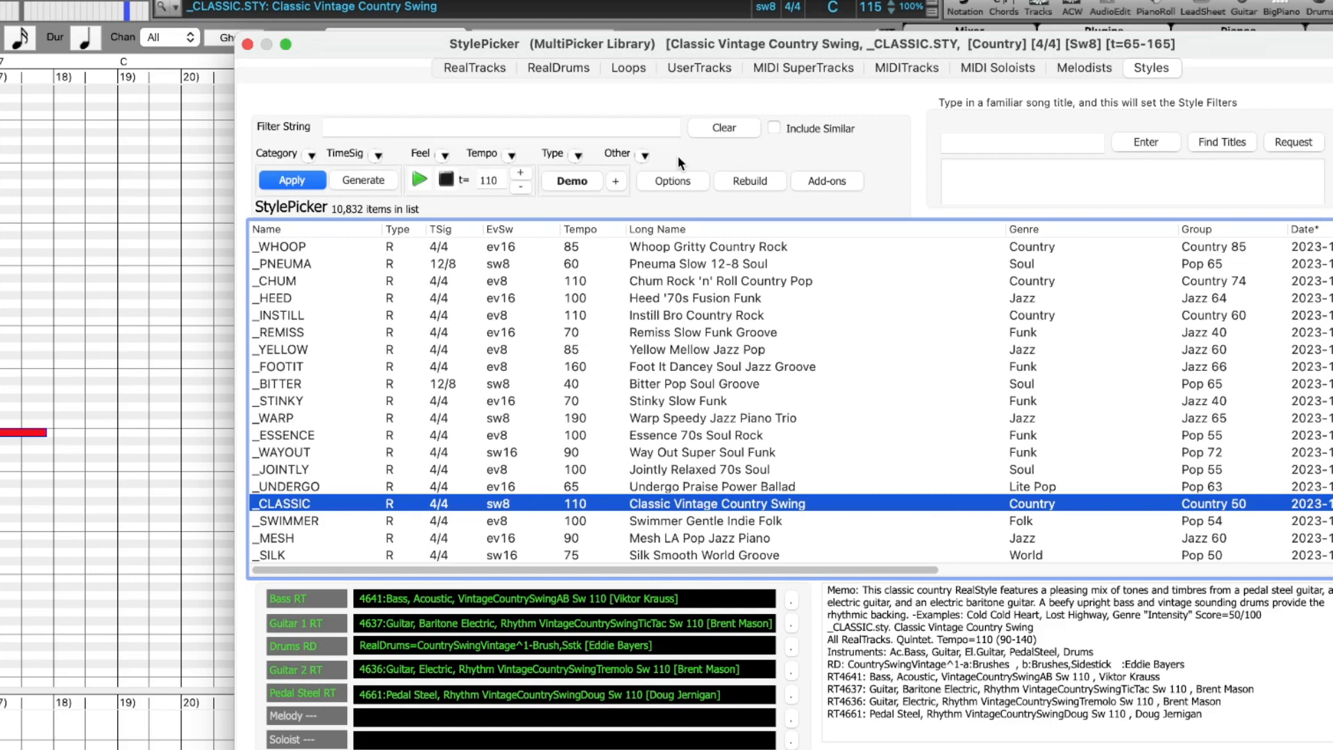
Open the StylePicker options for the _CLASSIC style
click(688, 181)
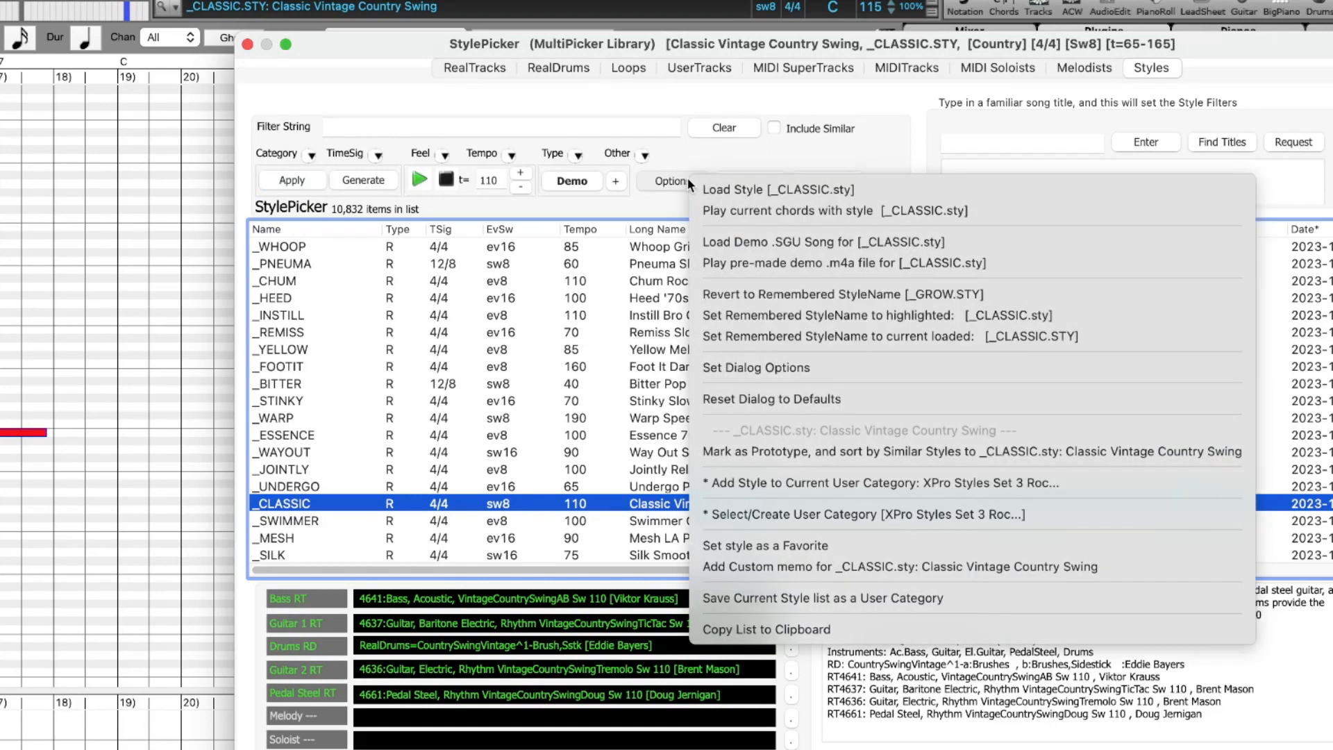